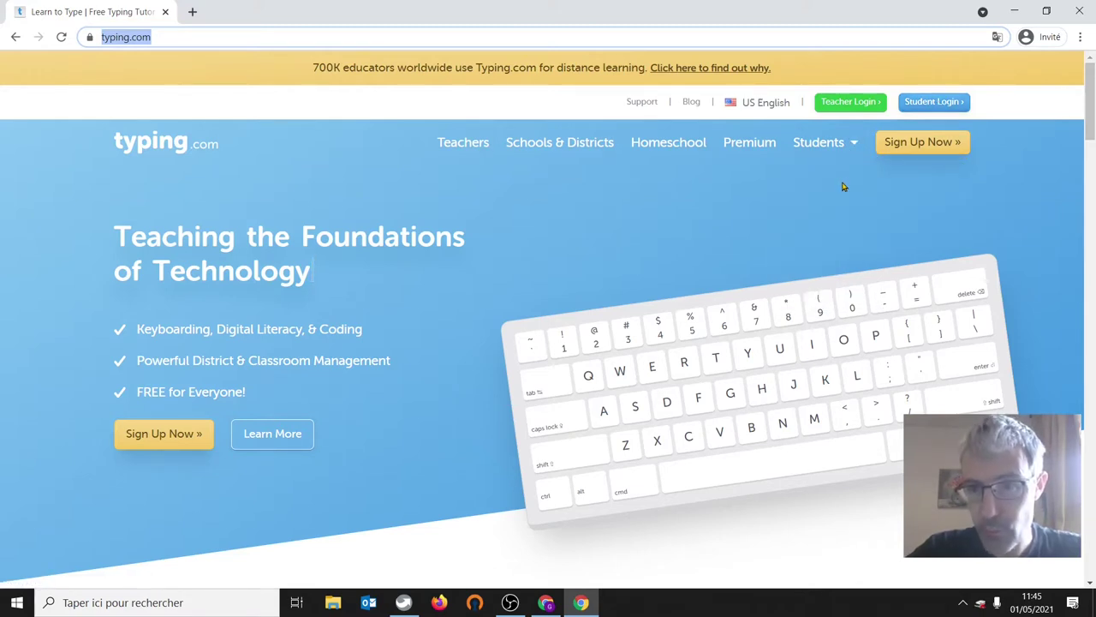
- Sign in through Teacher Login with the teacher account's email and password
{"action": "left_click", "coordinate": [844, 105]}
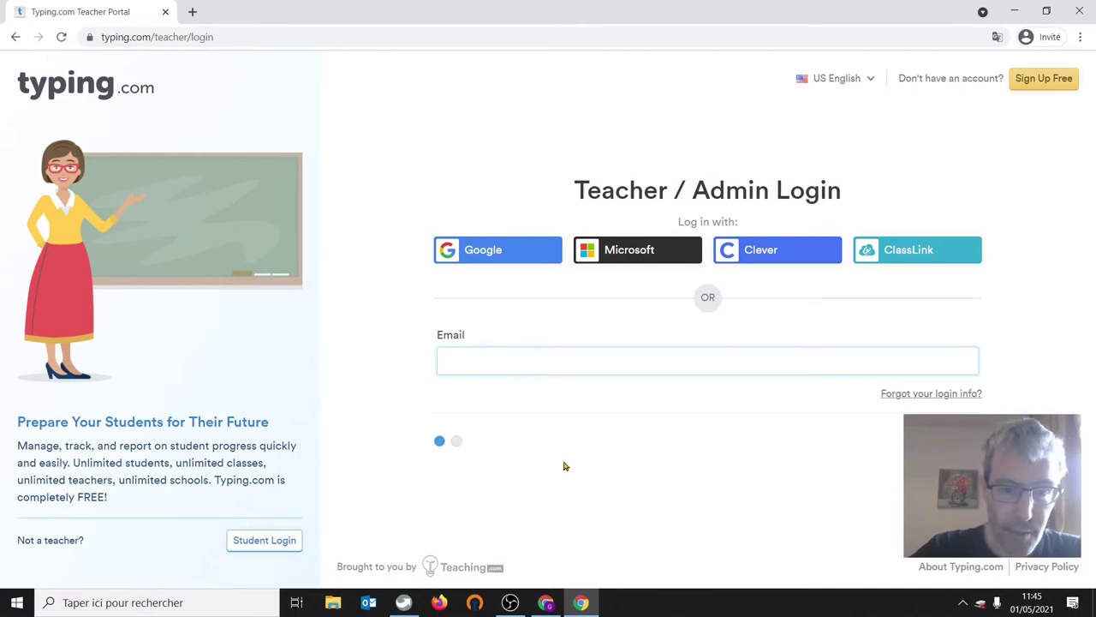
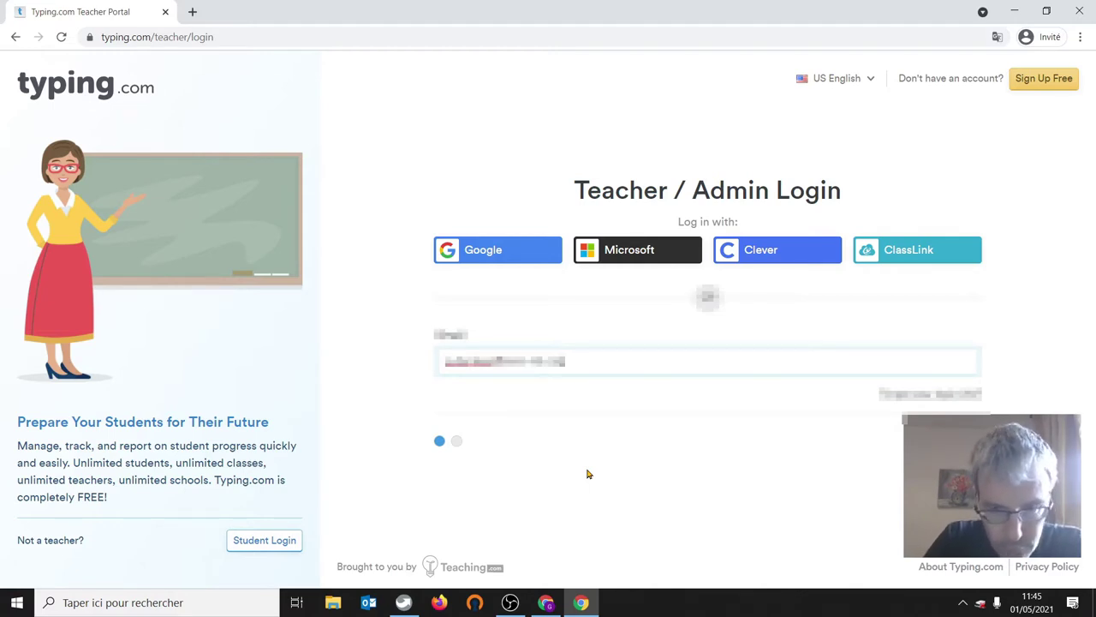
{"action": "key", "text": "Return"}
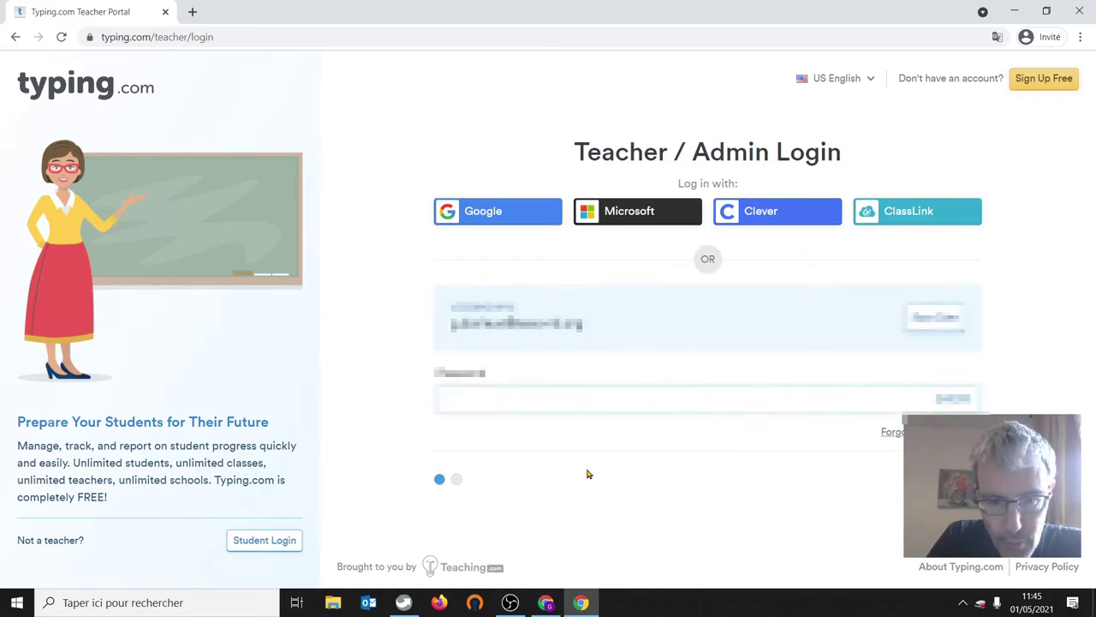
{"action": "type", "text": "•••••••"}
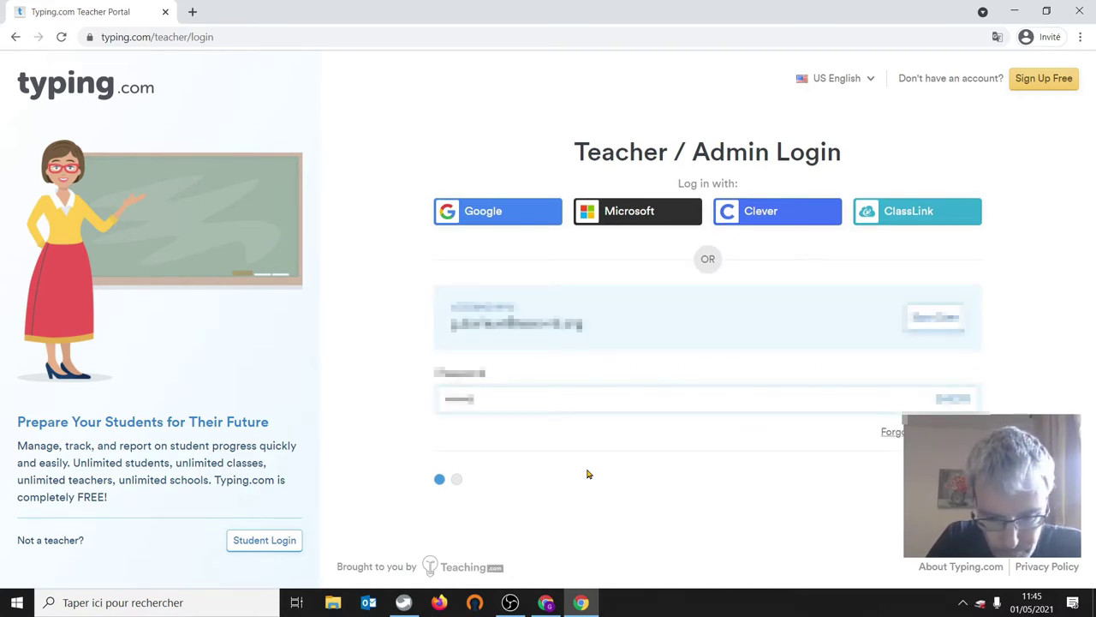
{"action": "type", "text": "•••••••"}
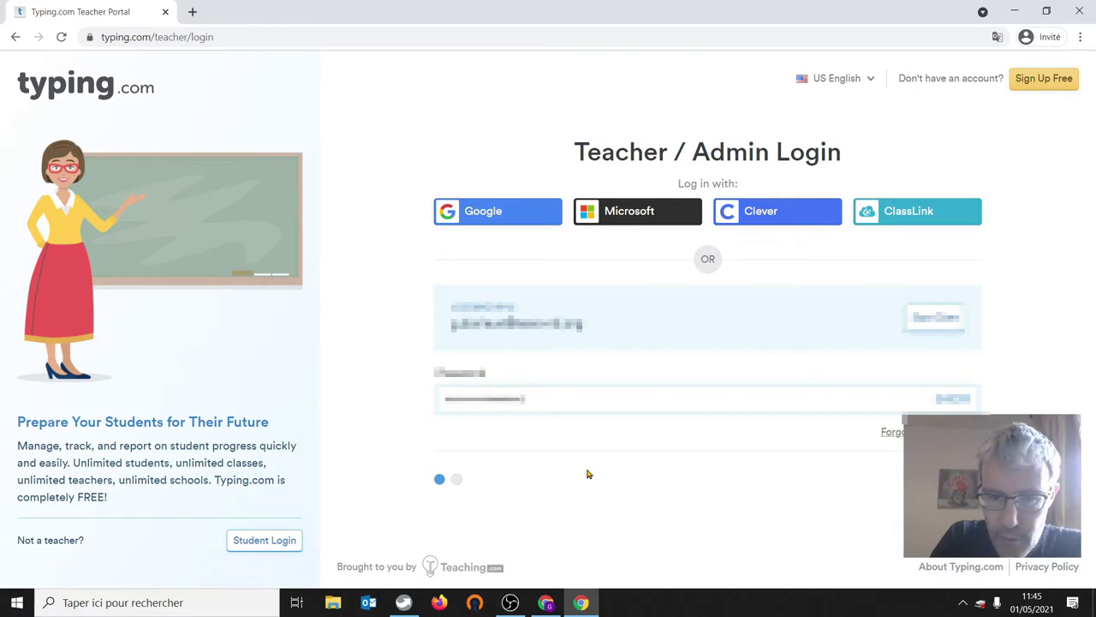
{"action": "type", "text": "•"}
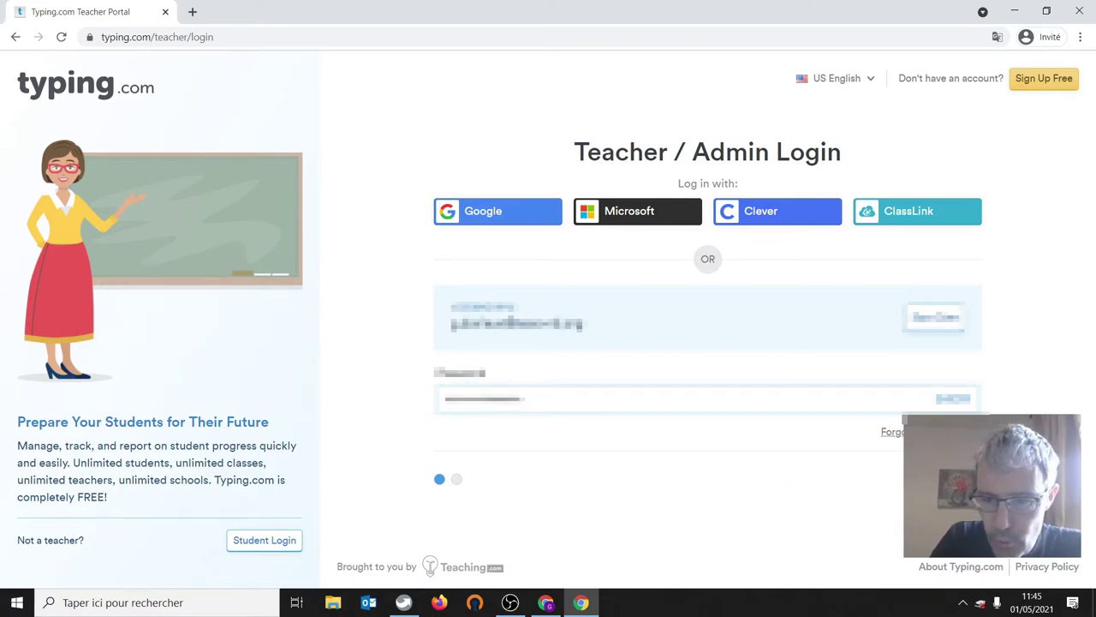
{"action": "key", "text": "Return"}
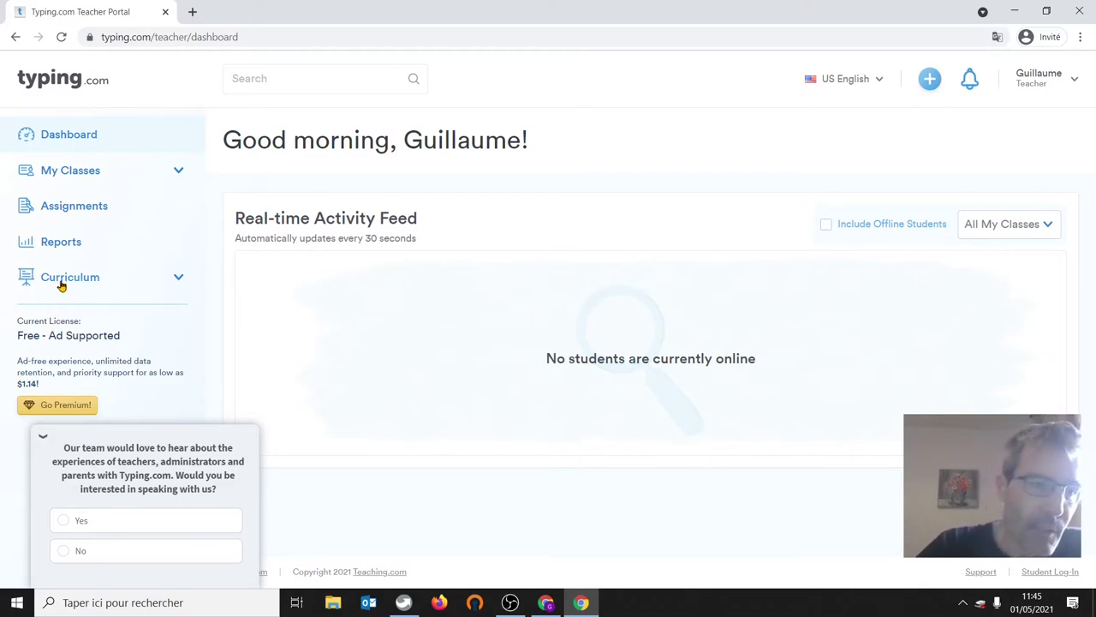
- Open My Classes from the left sidebar
{"action": "left_click", "coordinate": [66, 175]}
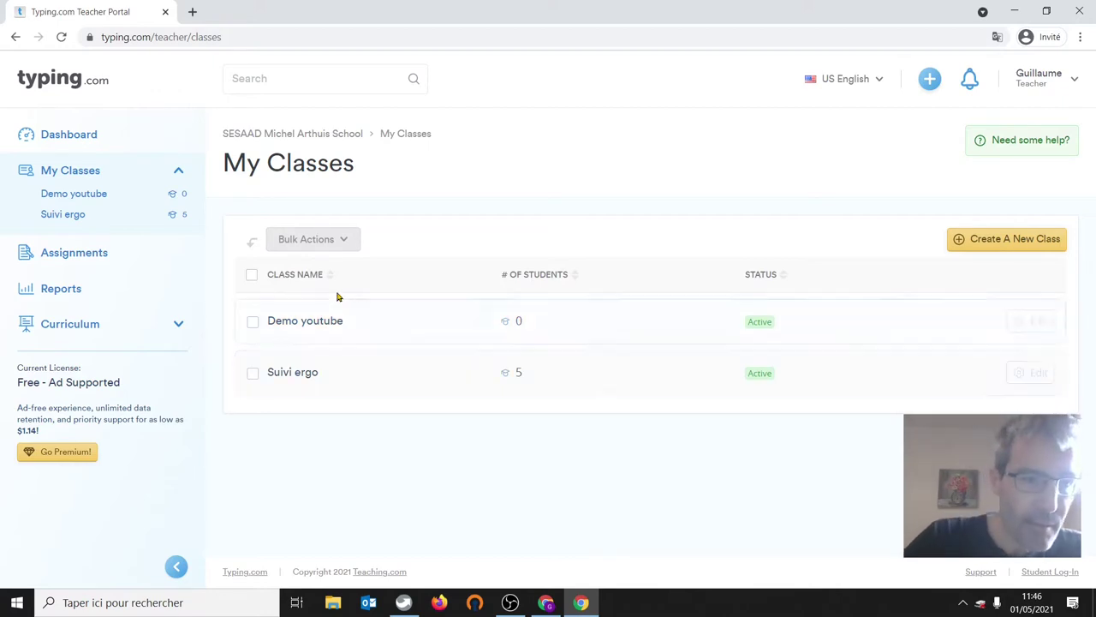
- Create class 'Demo youtube 2' with English curriculum, US English site language and Français (AZERTY) keyboard
{"action": "left_click", "coordinate": [991, 241]}
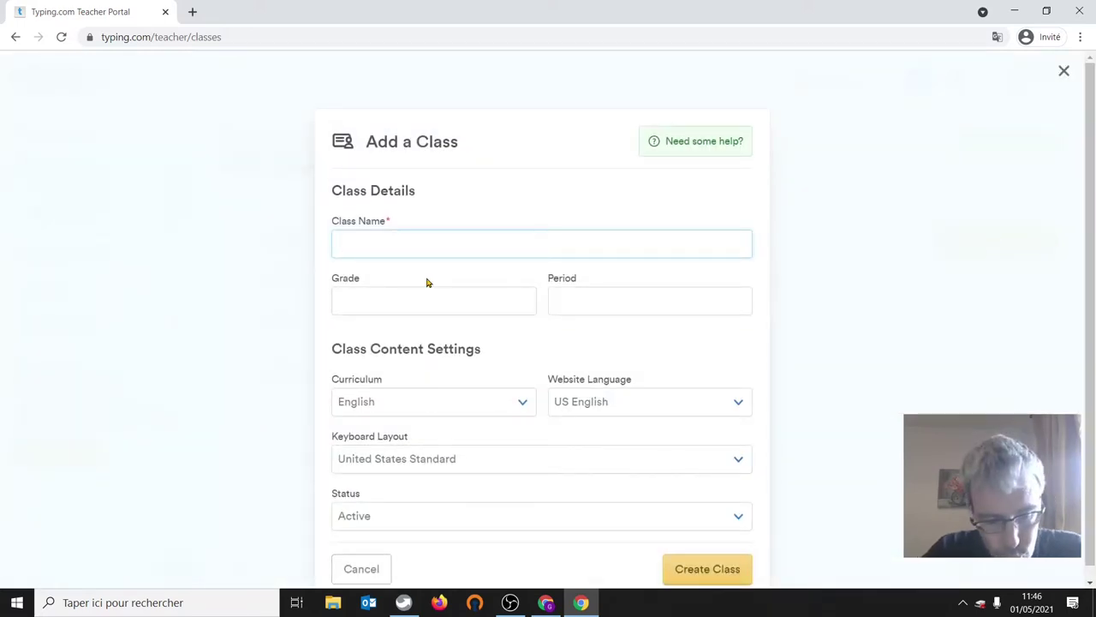
{"action": "type", "text": "Demo "}
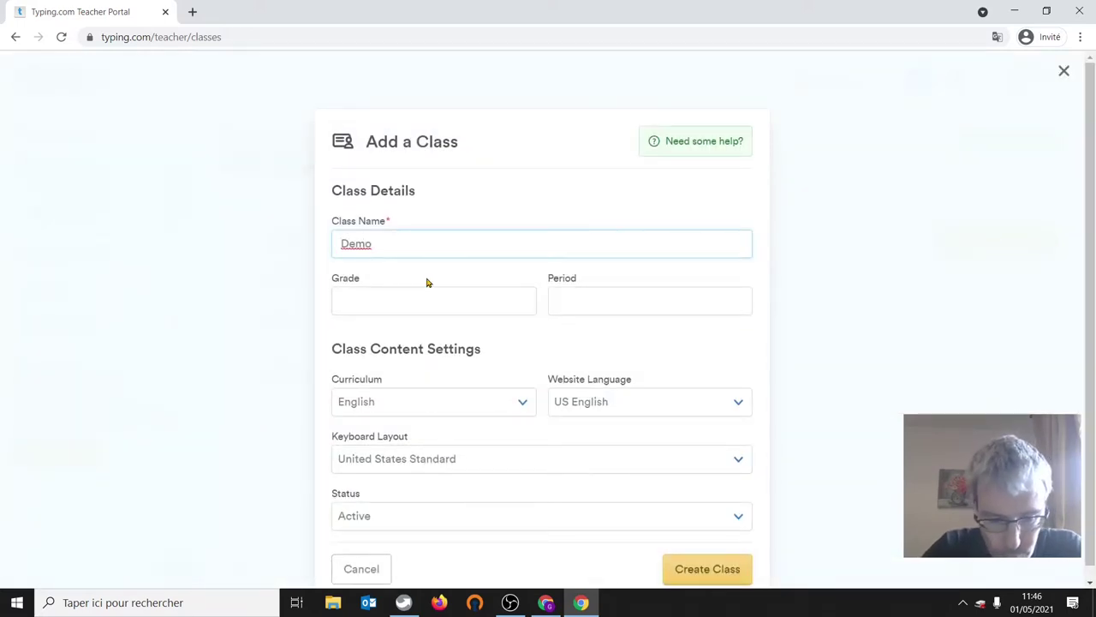
{"action": "type", "text": "youtube 2"}
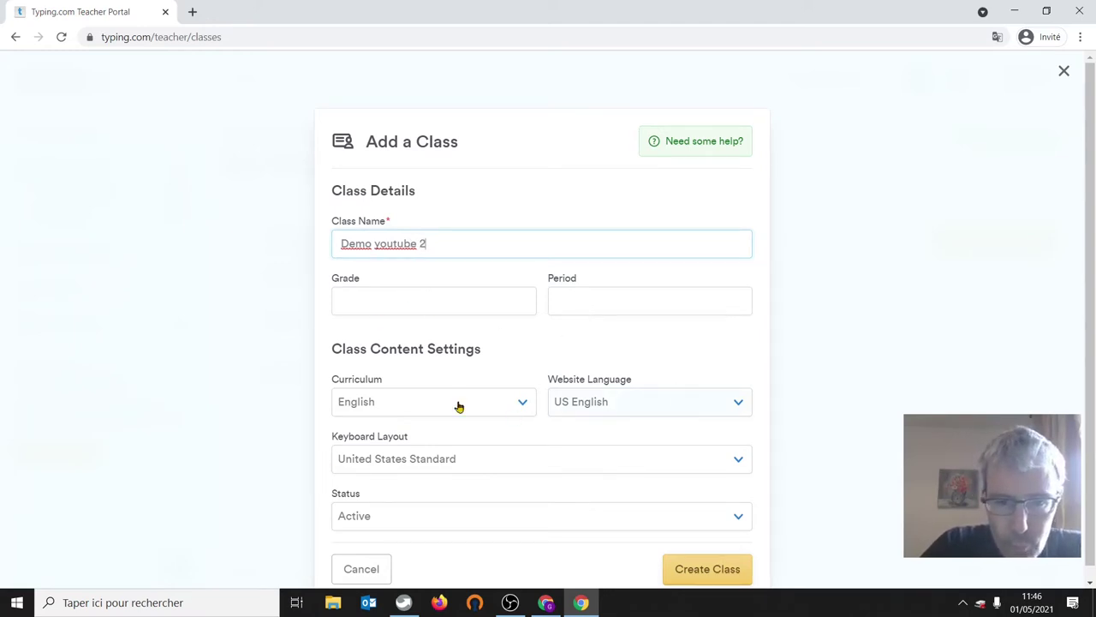
{"action": "left_click", "coordinate": [392, 410]}
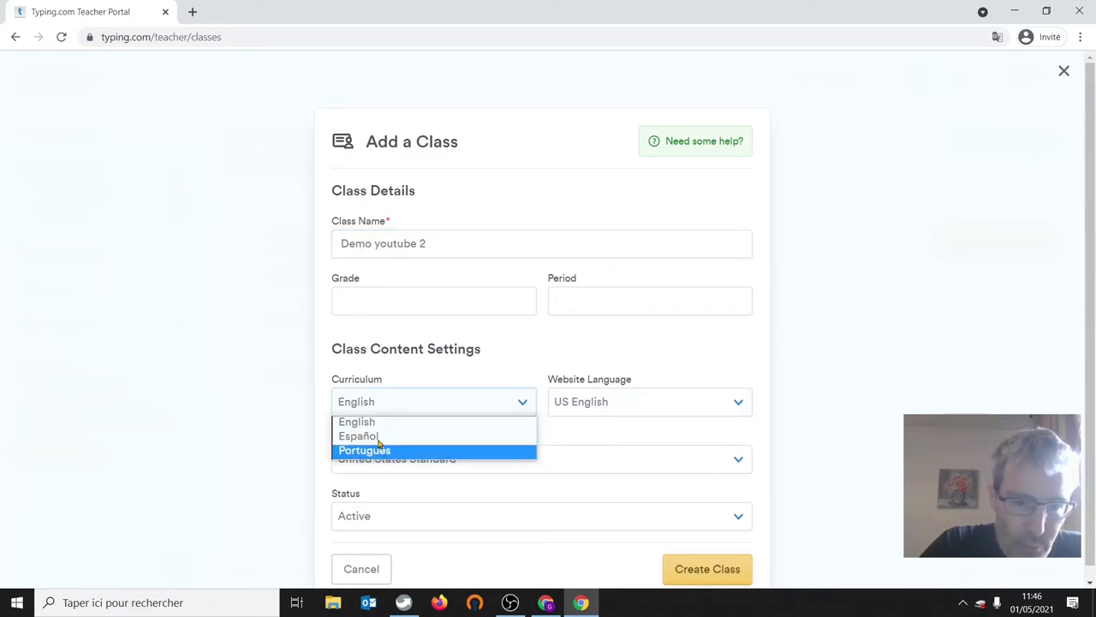
{"action": "left_click", "coordinate": [357, 424]}
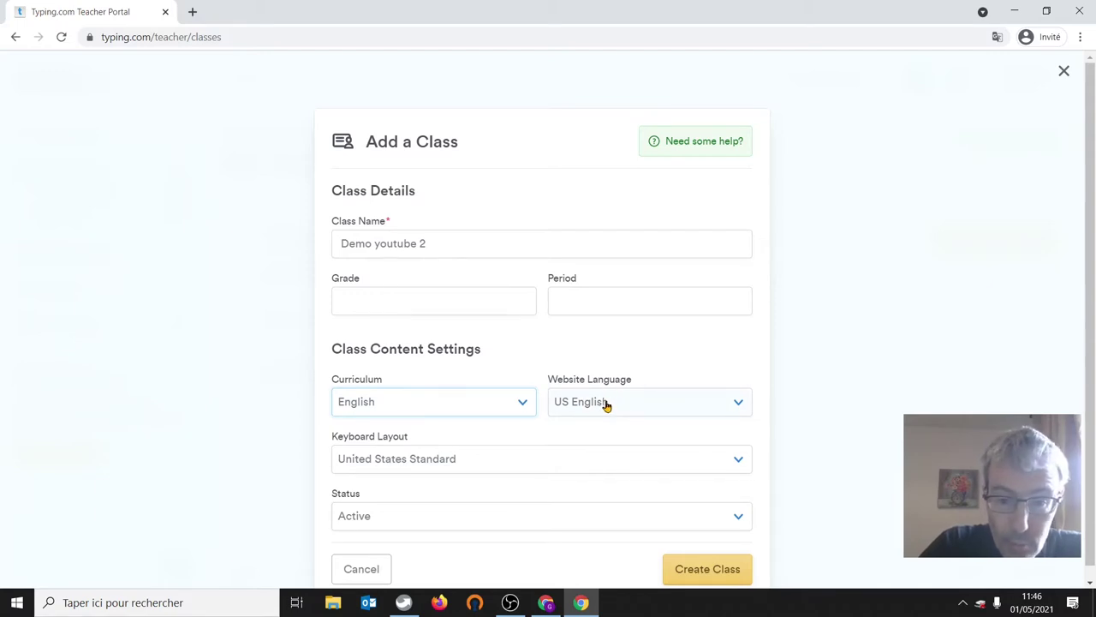
{"action": "left_click", "coordinate": [606, 405]}
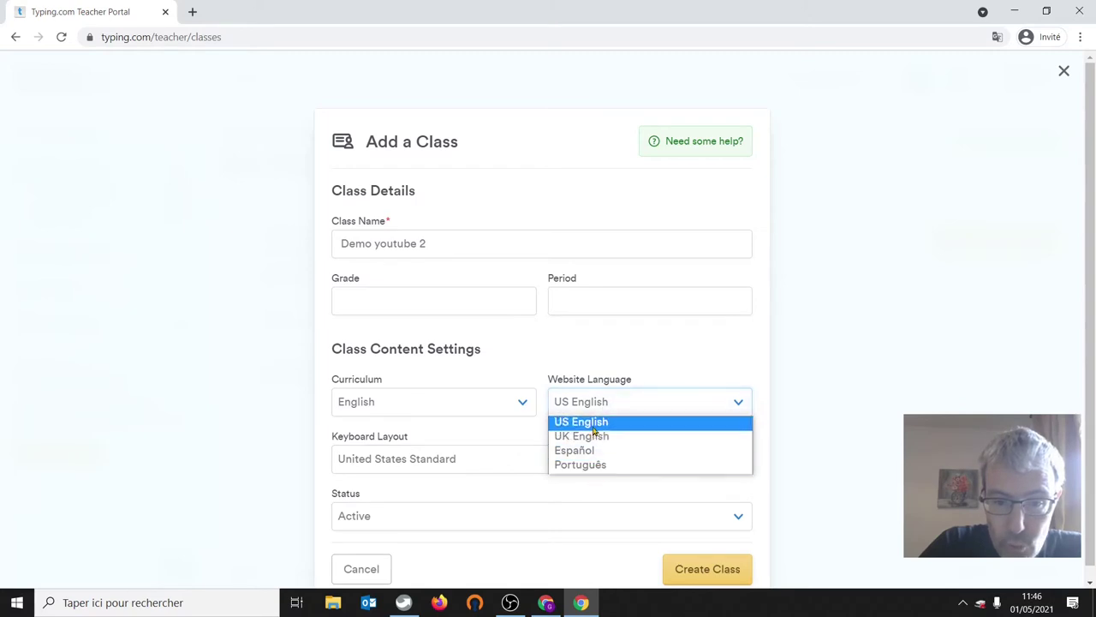
{"action": "left_click", "coordinate": [591, 423]}
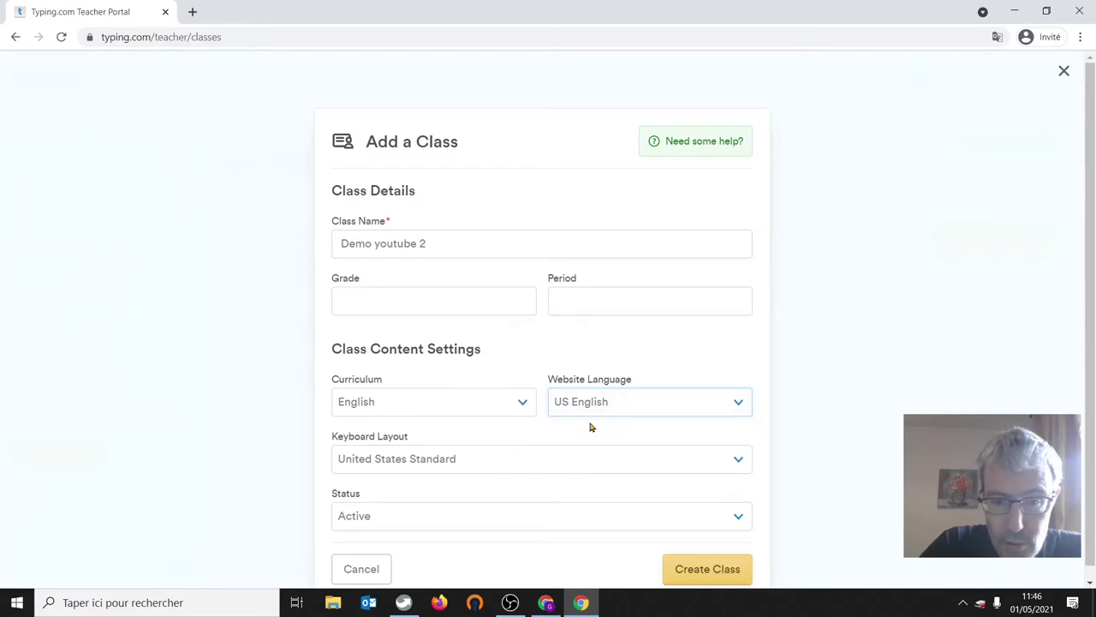
{"action": "left_click", "coordinate": [409, 462]}
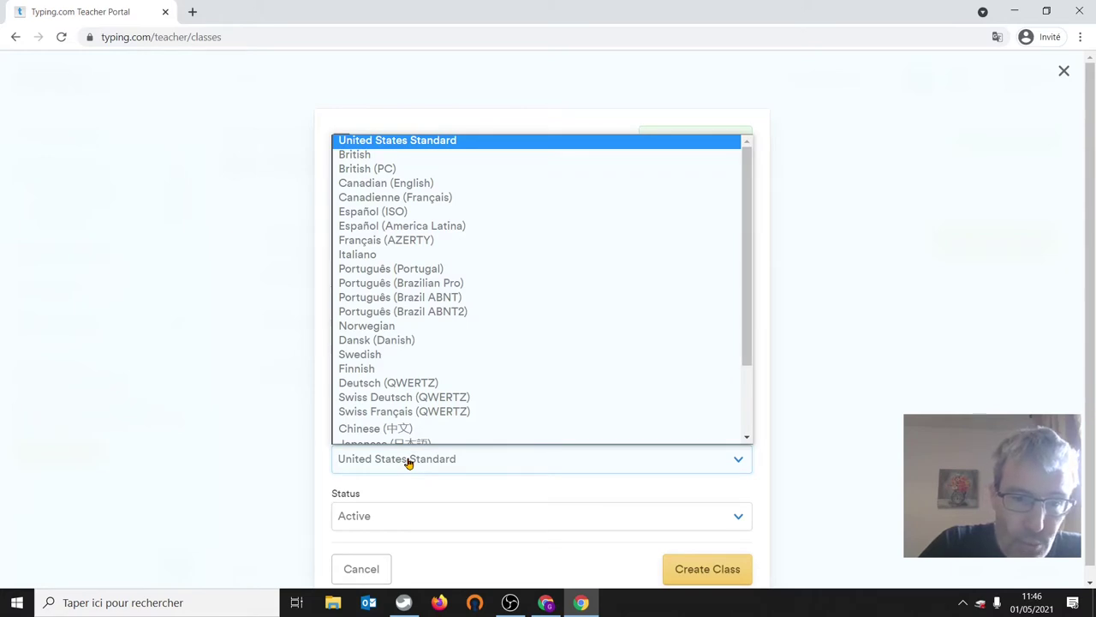
{"action": "left_click", "coordinate": [375, 245]}
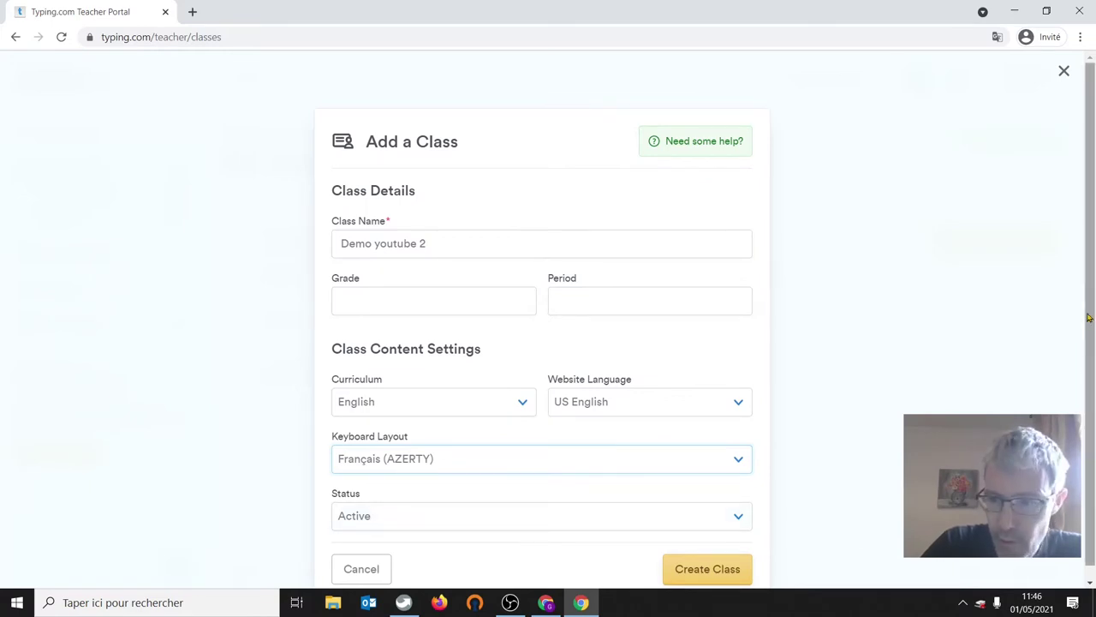
{"action": "scroll", "coordinate": [1093, 305], "scroll_direction": "down", "scroll_amount": 1}
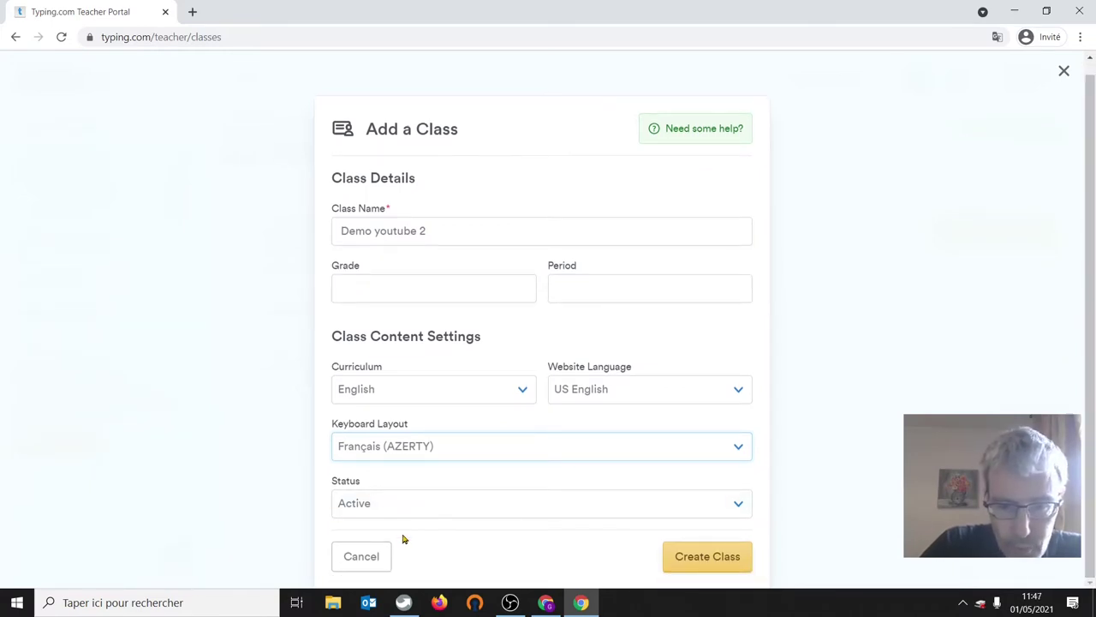
{"action": "left_click", "coordinate": [708, 557]}
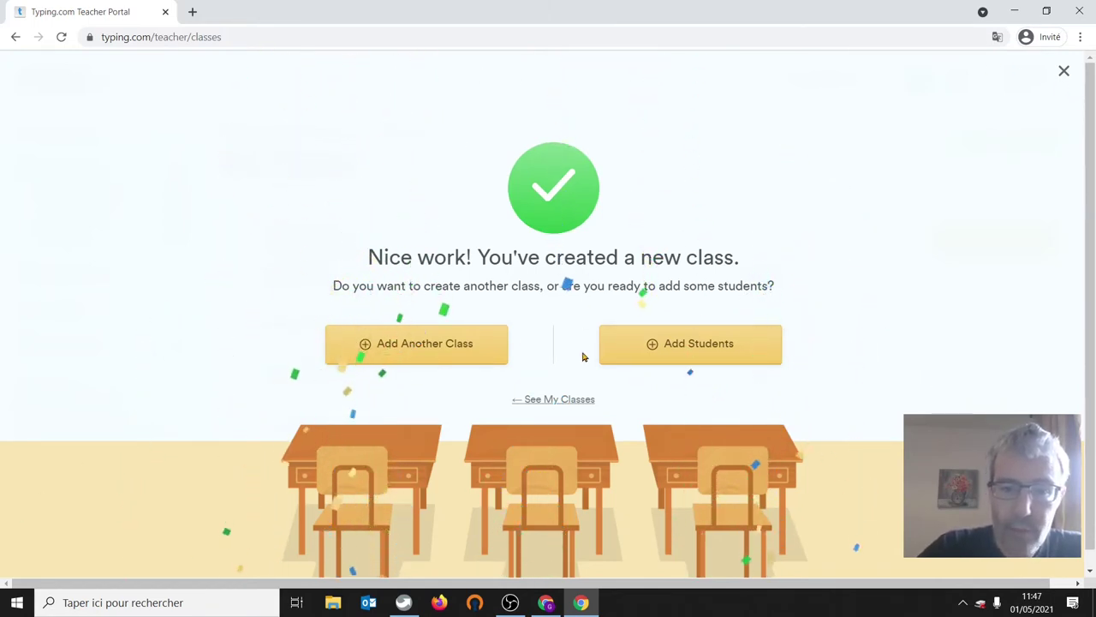
- Return to the class list and open the Demo youtube 2 class page
{"action": "left_click", "coordinate": [561, 400]}
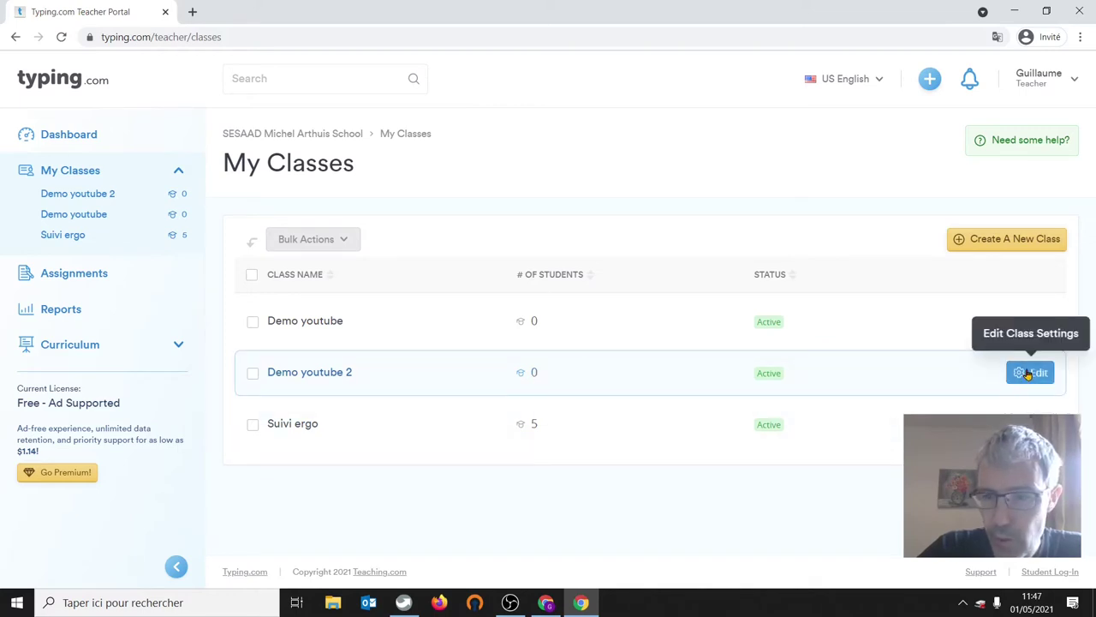
{"action": "left_click", "coordinate": [317, 377]}
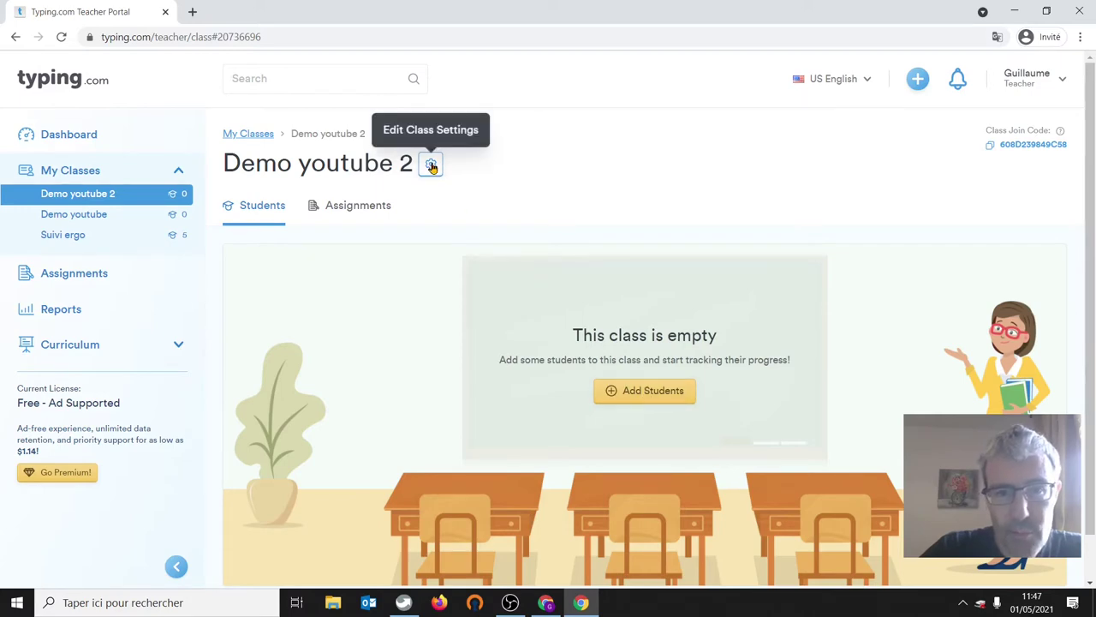
- Replace the class's self-join code with a new code and save until it's accepted
{"action": "left_click", "coordinate": [432, 166]}
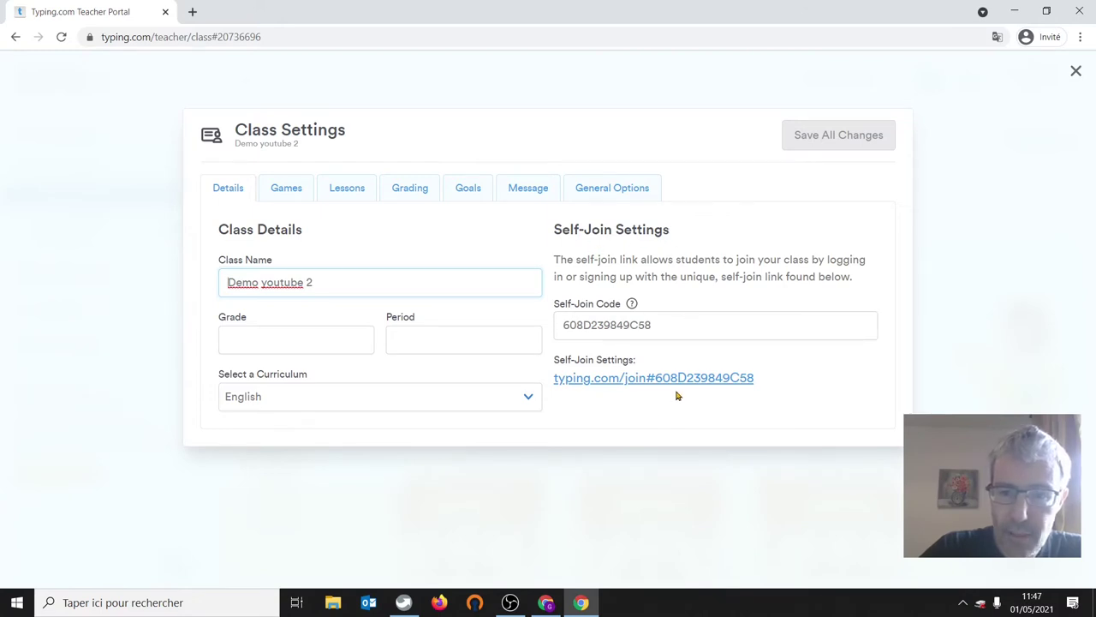
{"action": "left_click", "coordinate": [661, 323]}
{"action": "left_click_drag", "start_coordinate": [661, 323], "coordinate": [554, 325]}
{"action": "key", "text": "BackSpace"}
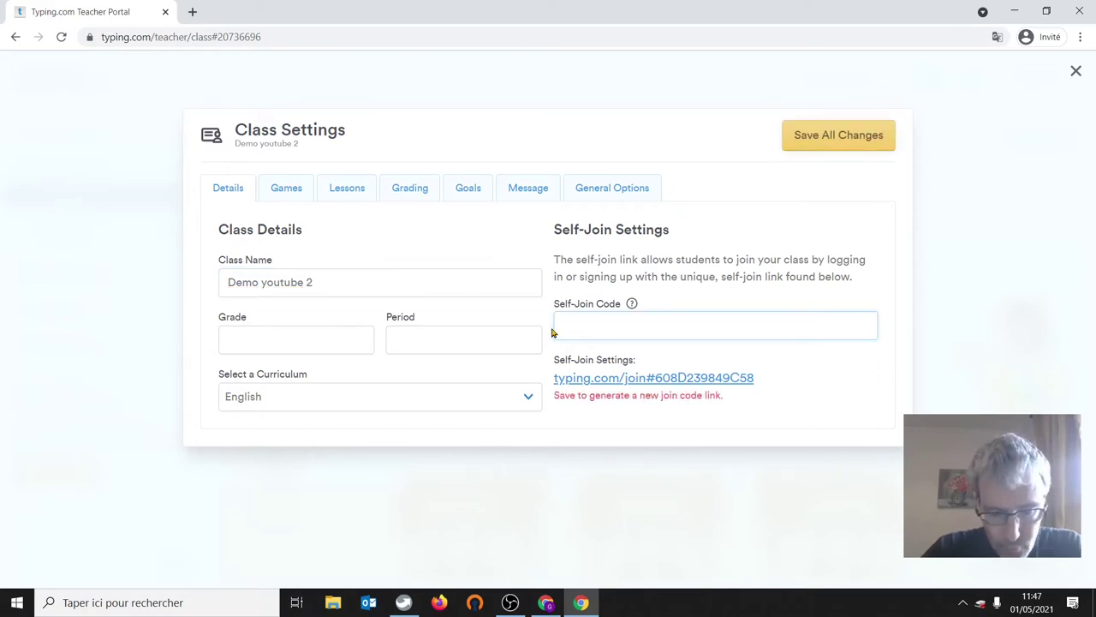
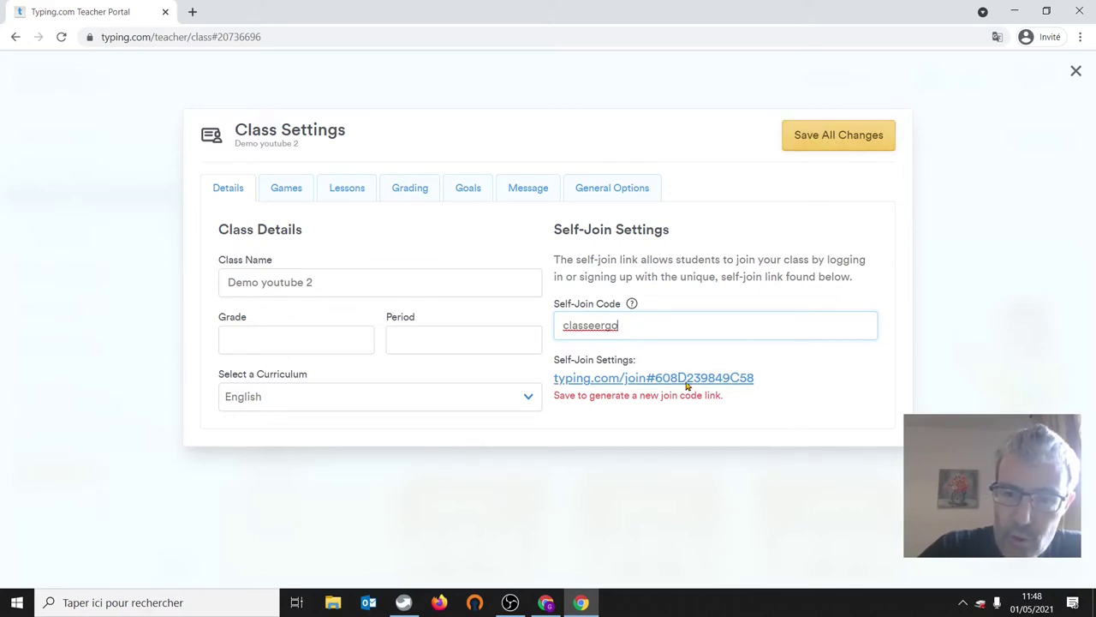
{"action": "left_click", "coordinate": [823, 141]}
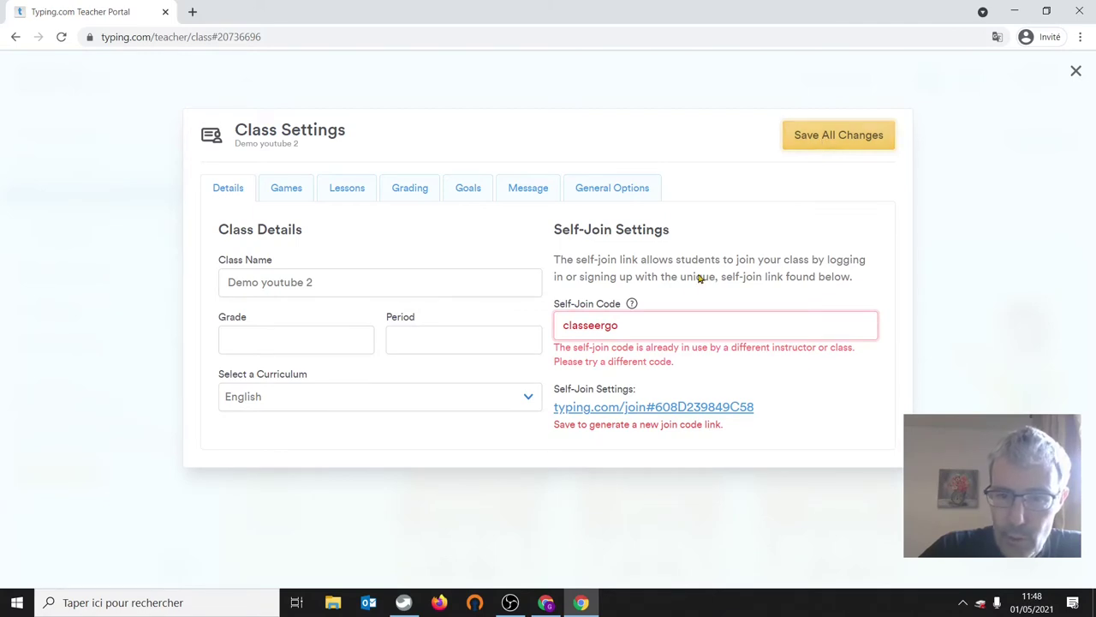
{"action": "left_click", "coordinate": [640, 325]}
{"action": "key", "text": "BackSpace"}
{"action": "key", "text": "BackSpace"}
{"action": "key", "text": "BackSpace"}
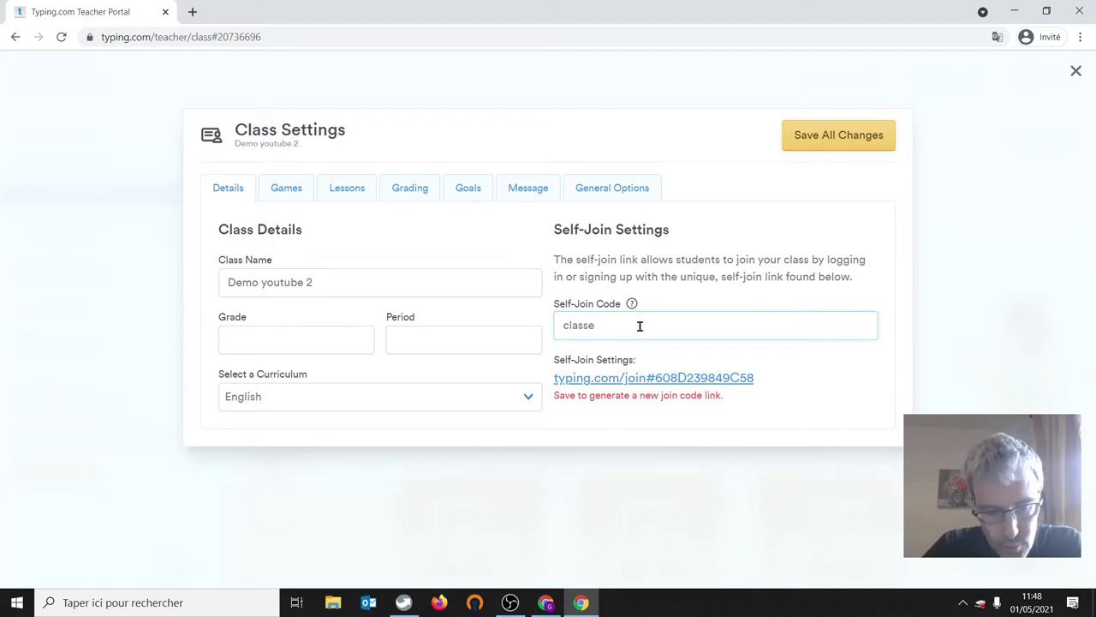
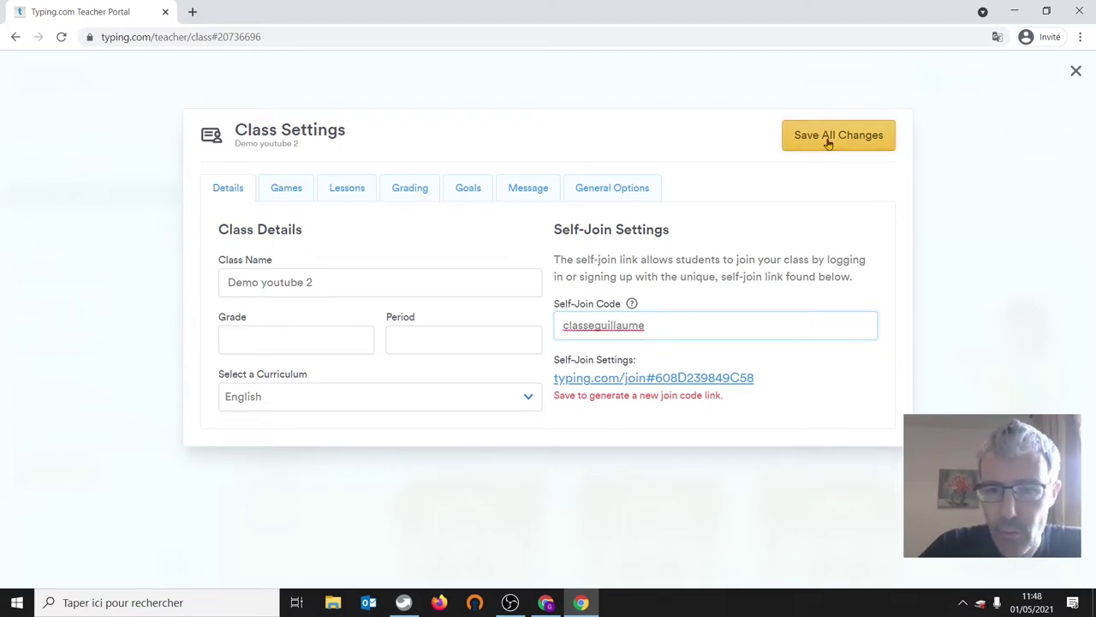
{"action": "left_click", "coordinate": [827, 140]}
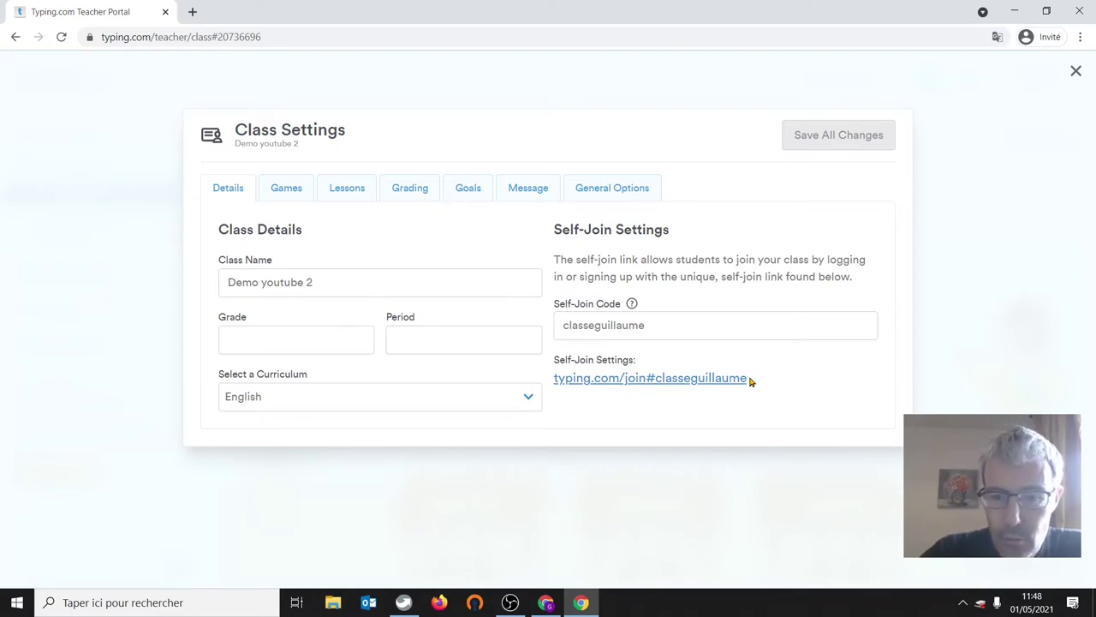
- Copy the updated self-join link and close Class Settings
{"action": "left_click_drag", "start_coordinate": [751, 381], "coordinate": [554, 395]}
{"action": "key", "text": "ctrl+c"}
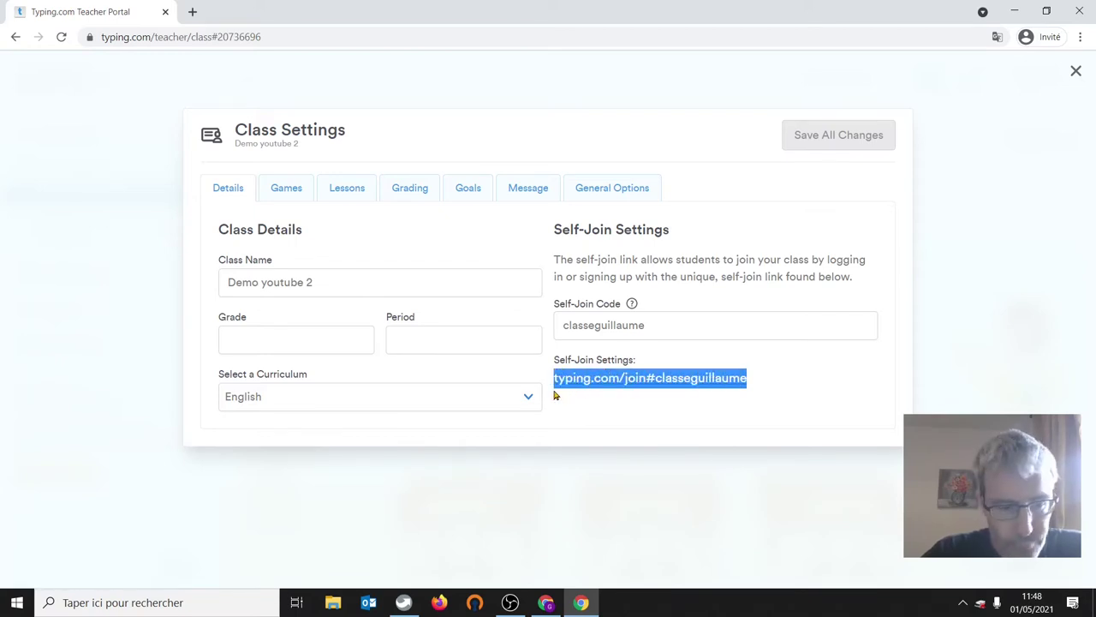
{"action": "right_click", "coordinate": [607, 377]}
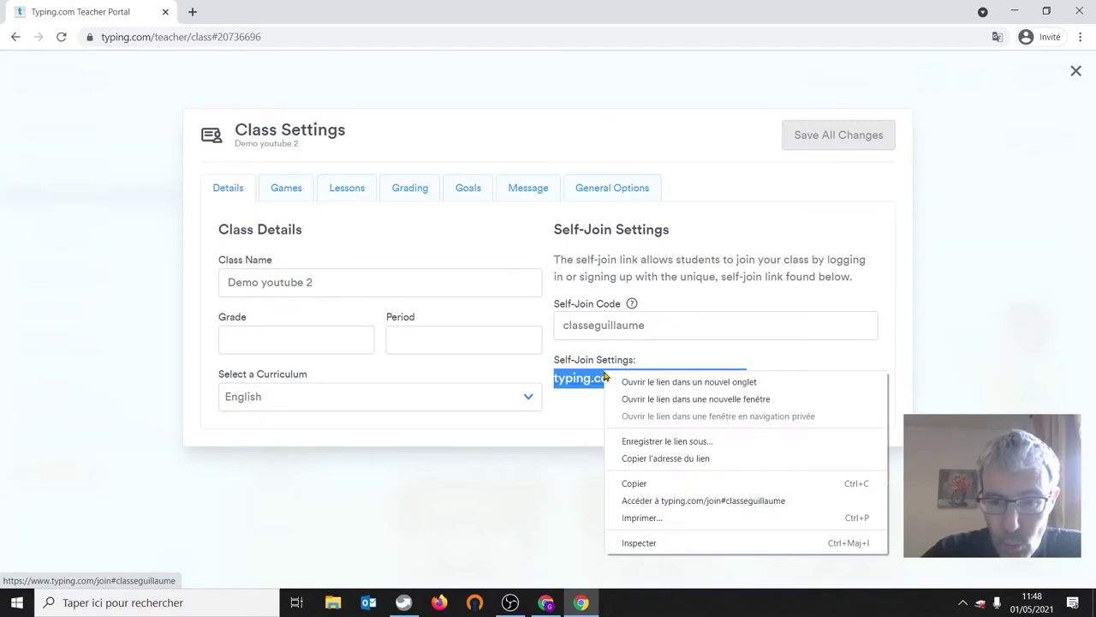
{"action": "left_click", "coordinate": [636, 484]}
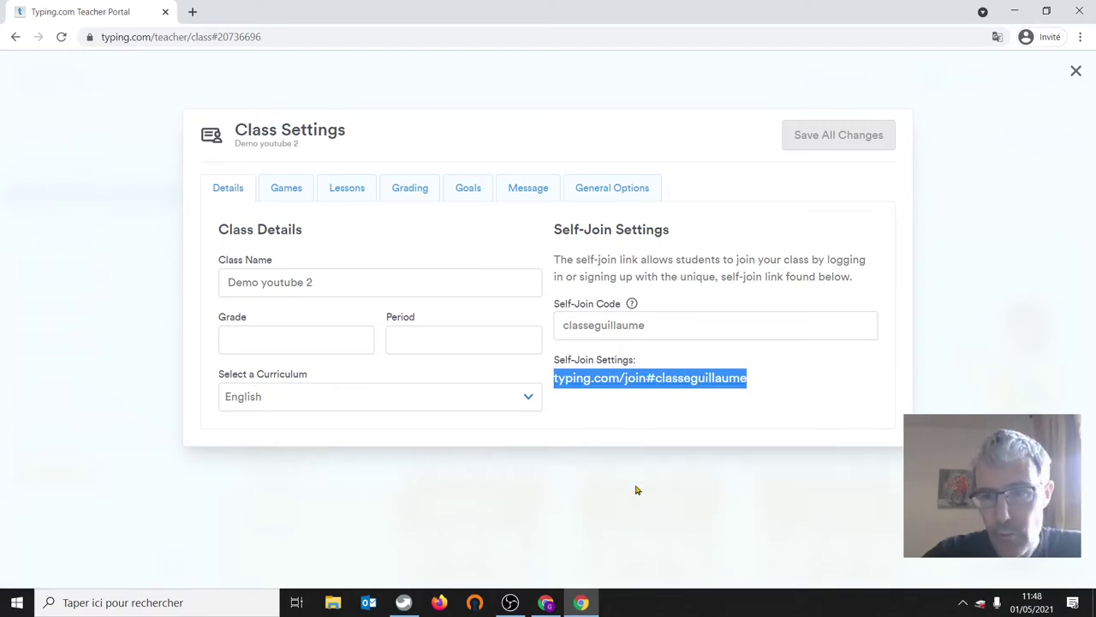
{"action": "left_click", "coordinate": [1078, 72]}
- Sign out of the teacher account and paste the copied join link into the address bar
{"action": "left_click", "coordinate": [1062, 78]}
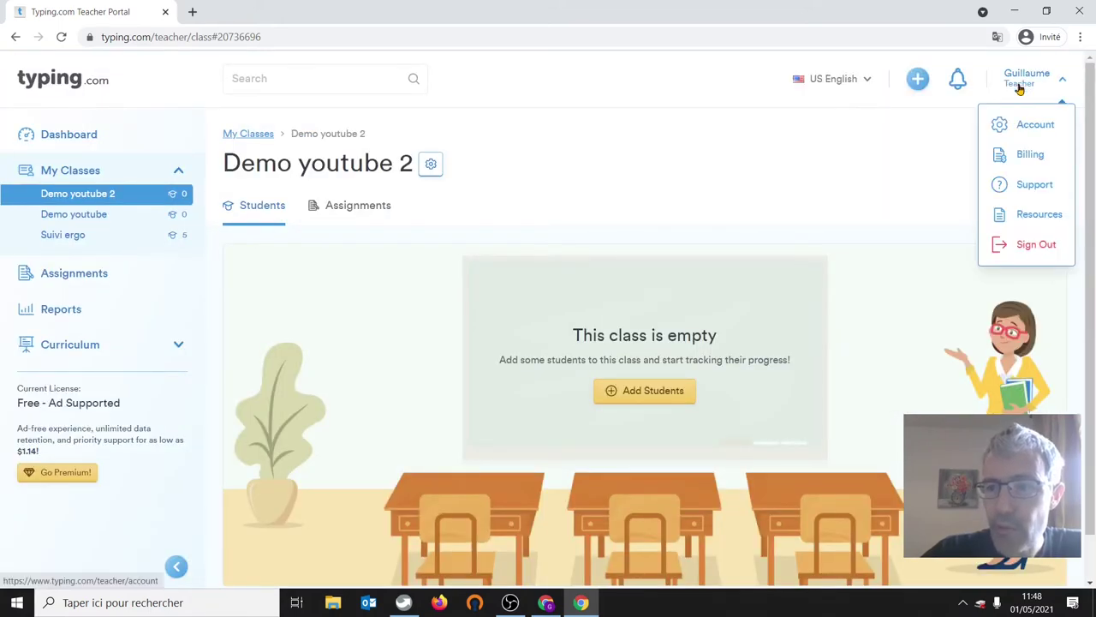
{"action": "left_click", "coordinate": [1019, 247]}
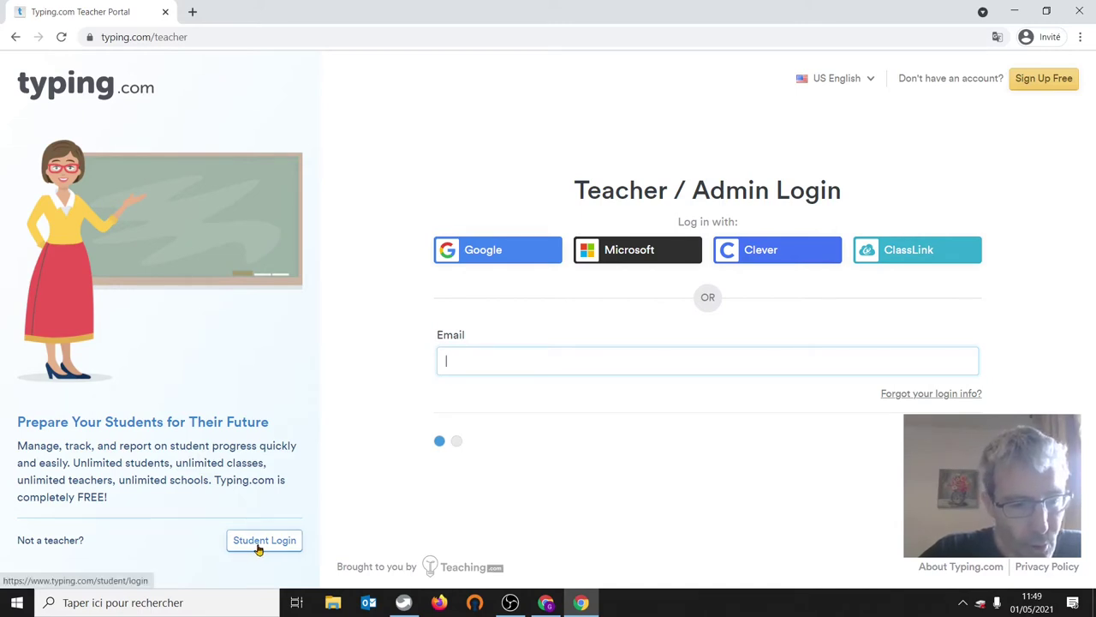
{"action": "left_click", "coordinate": [200, 35]}
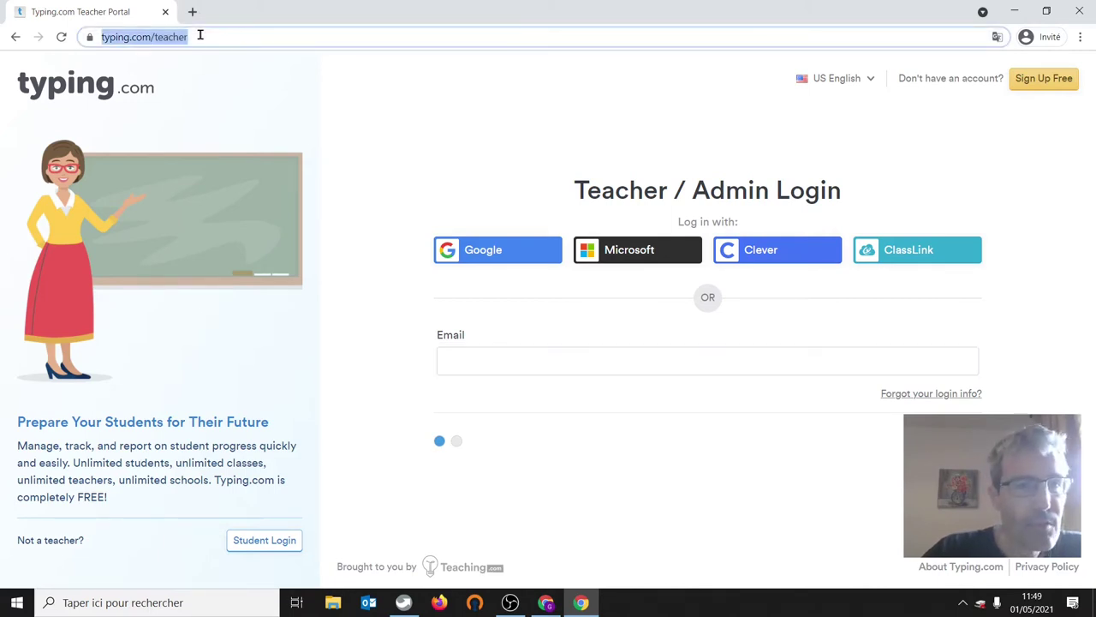
{"action": "key", "text": "BackSpace"}
{"action": "key", "text": "ctrl+v"}
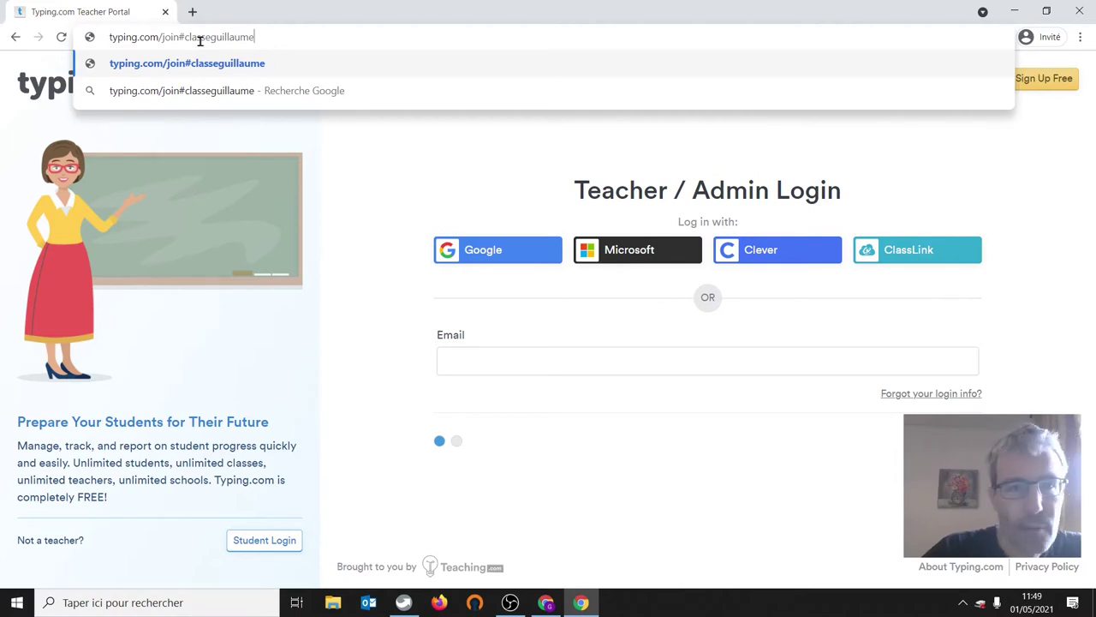
- Load the join page, accept the privacy notice, and choose joining with an existing Typing.com account
{"action": "left_click", "coordinate": [175, 64]}
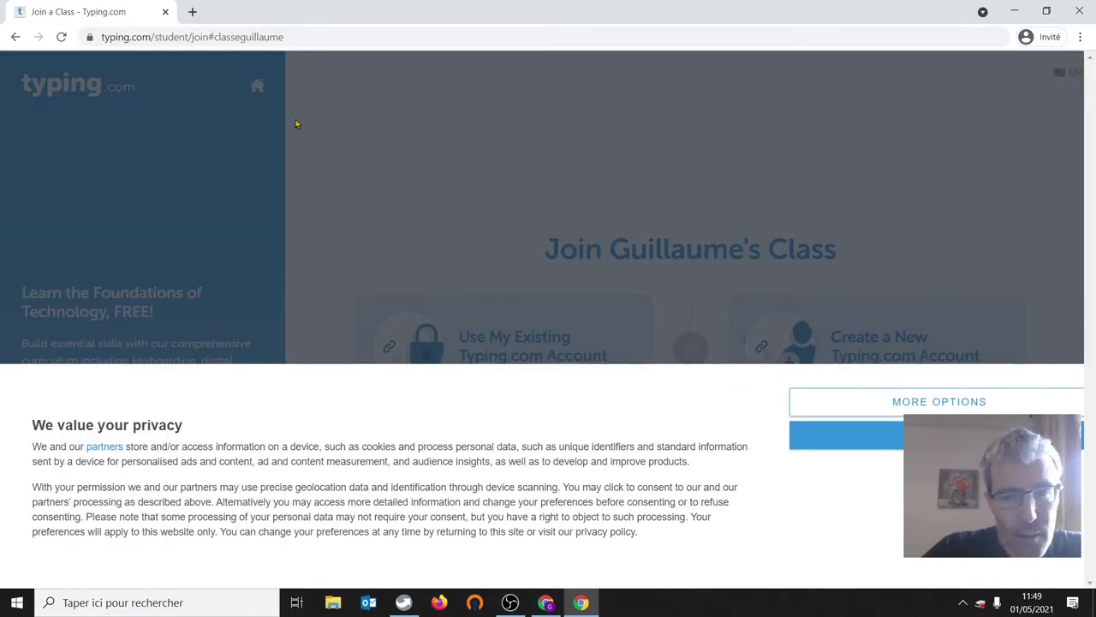
{"action": "left_click", "coordinate": [891, 435]}
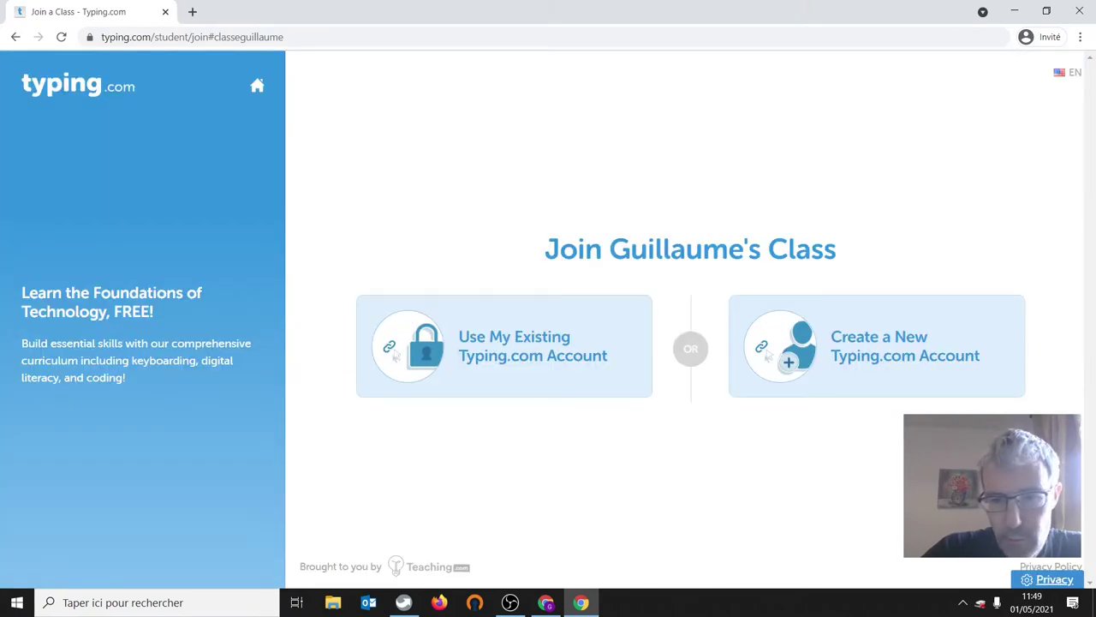
{"action": "left_click", "coordinate": [430, 338]}
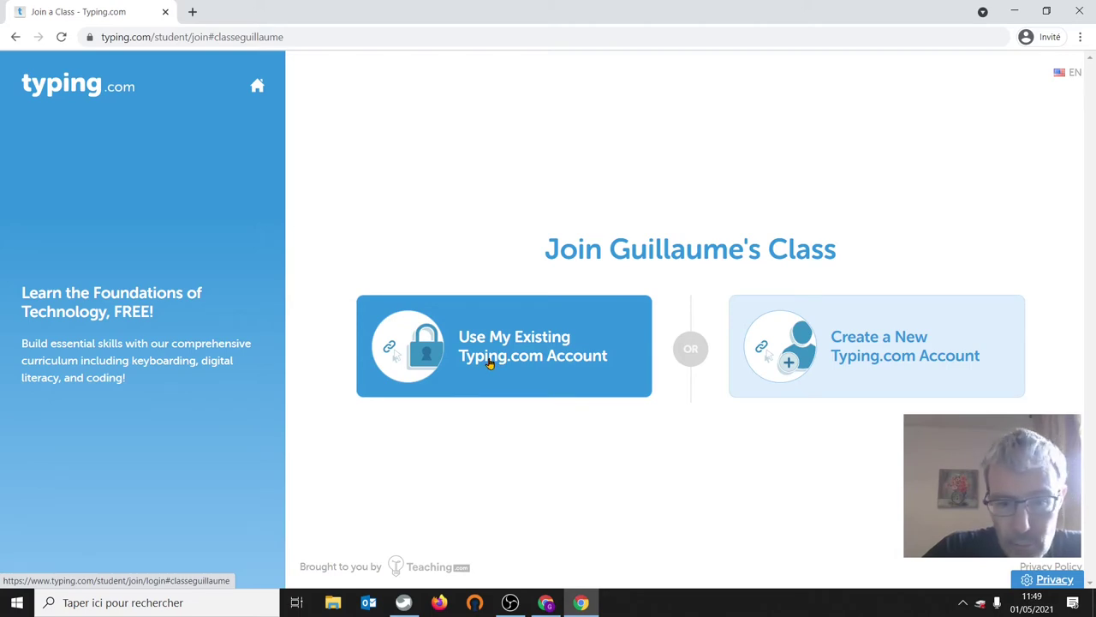
{"action": "left_click", "coordinate": [490, 363]}
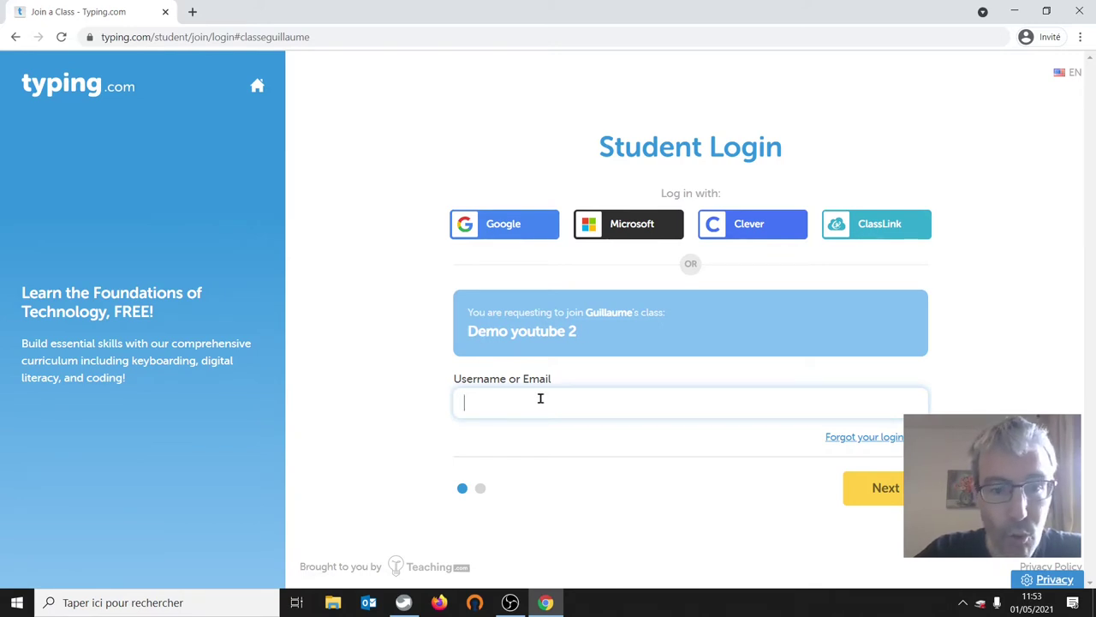
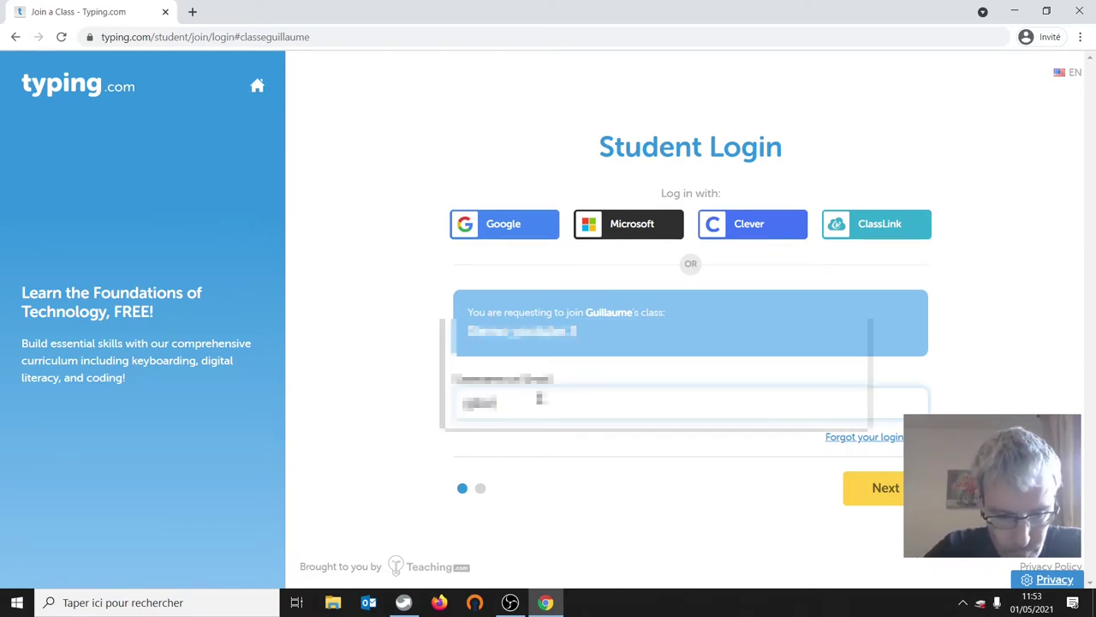
- Log in with the student's username and password to join the class
{"action": "left_click", "coordinate": [881, 490]}
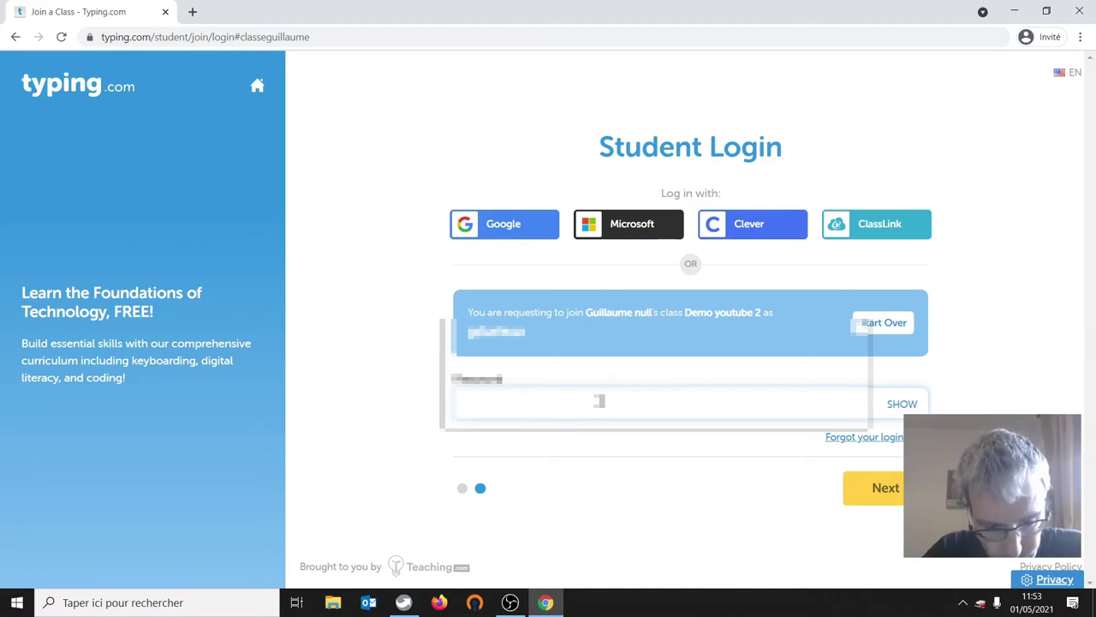
{"action": "type", "text": "•••••"}
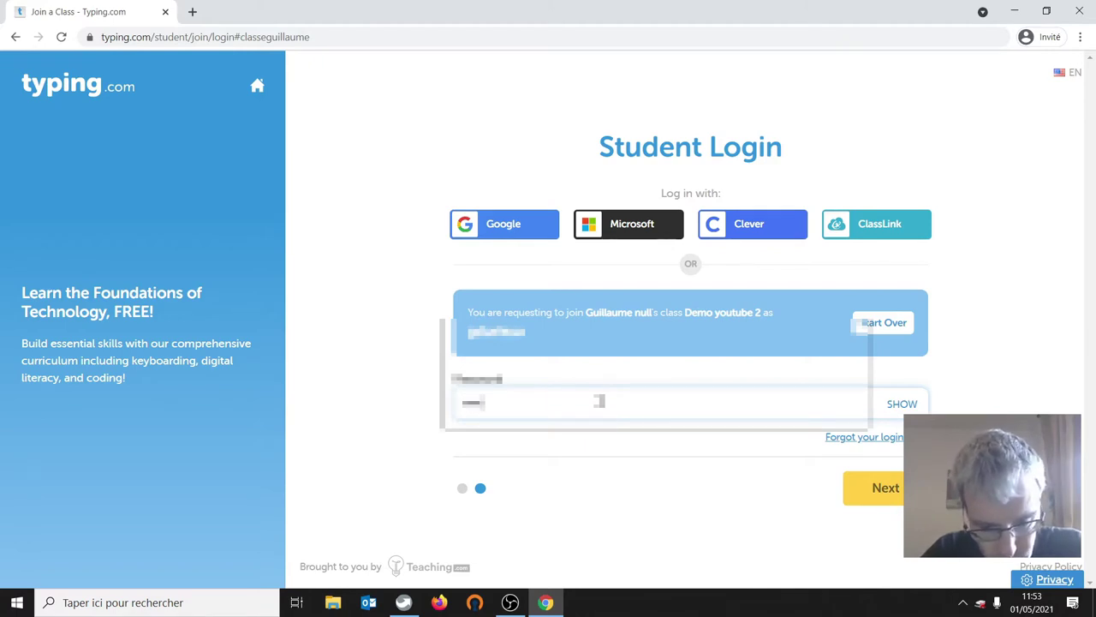
{"action": "type", "text": "••••"}
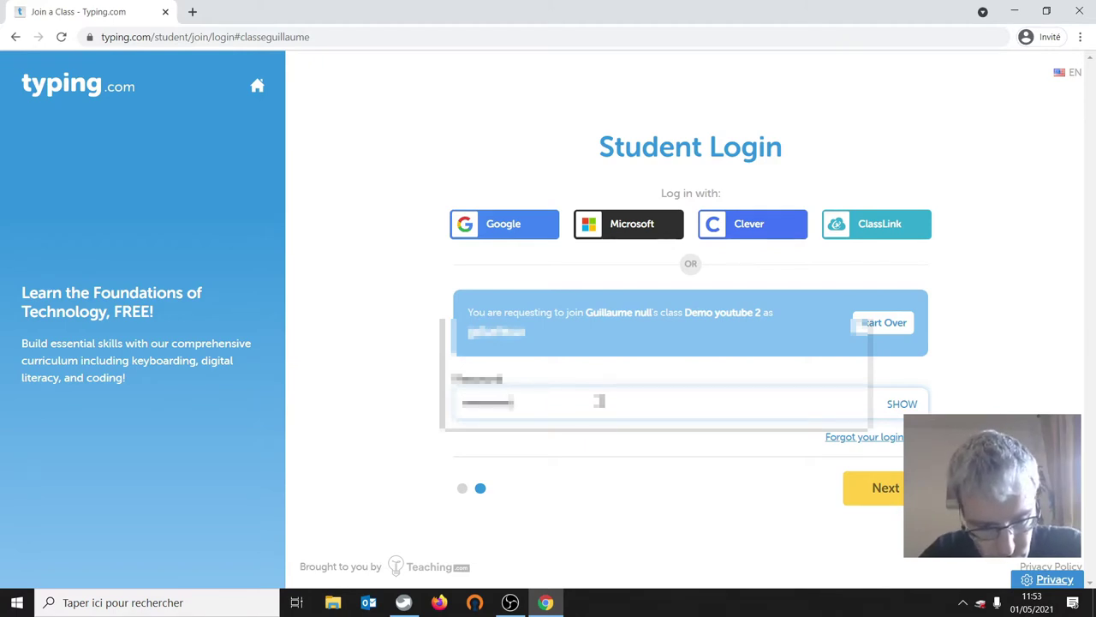
{"action": "type", "text": "•••"}
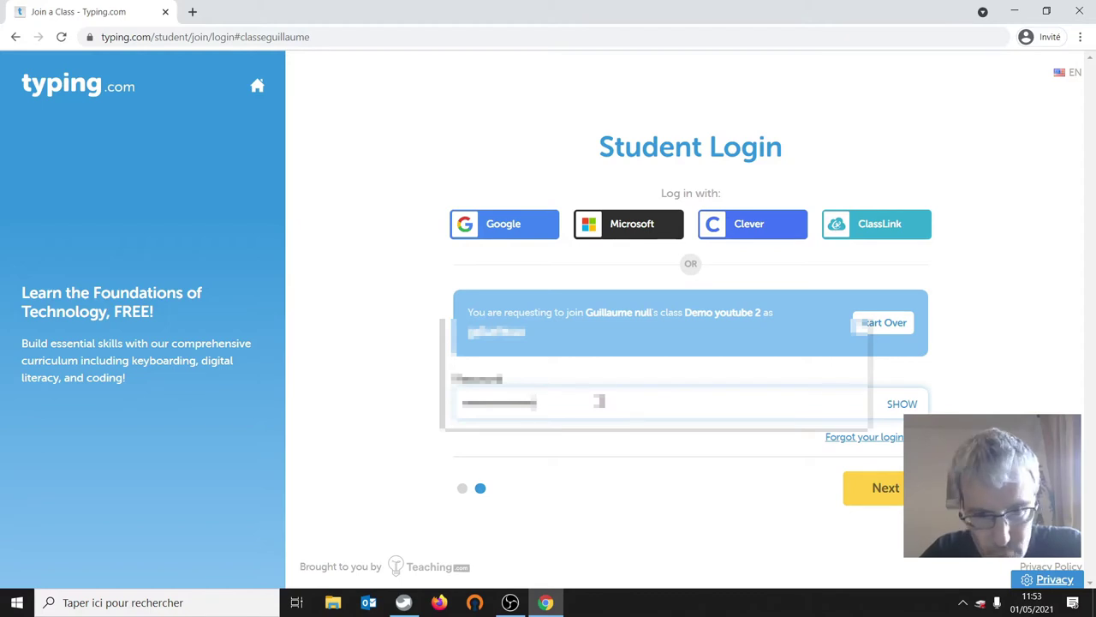
{"action": "left_click", "coordinate": [878, 488]}
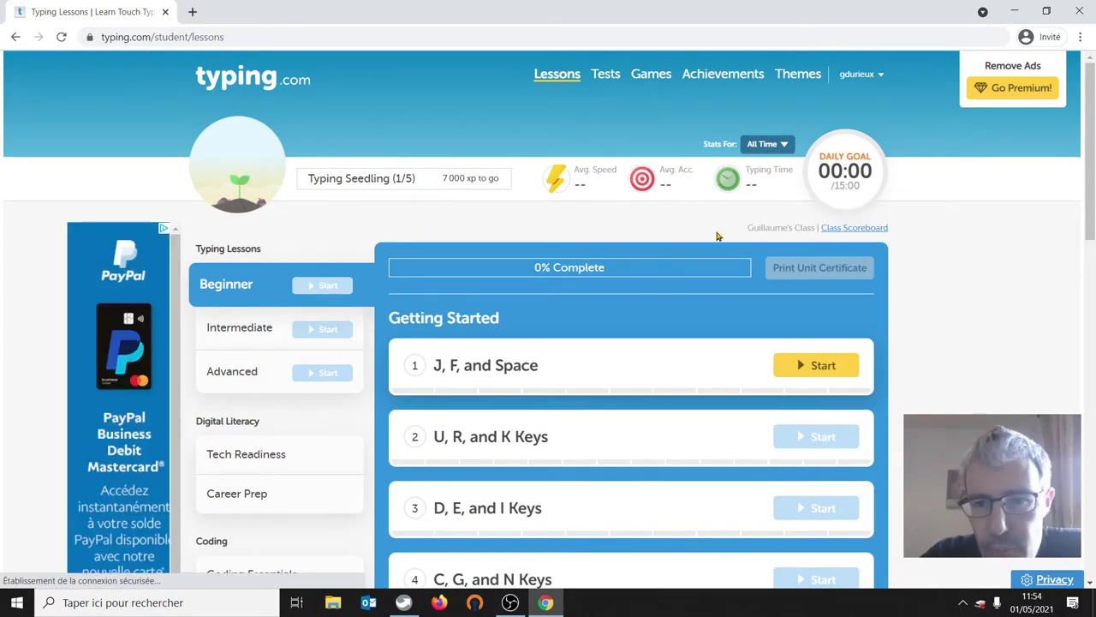
{"action": "left_click", "coordinate": [869, 228]}
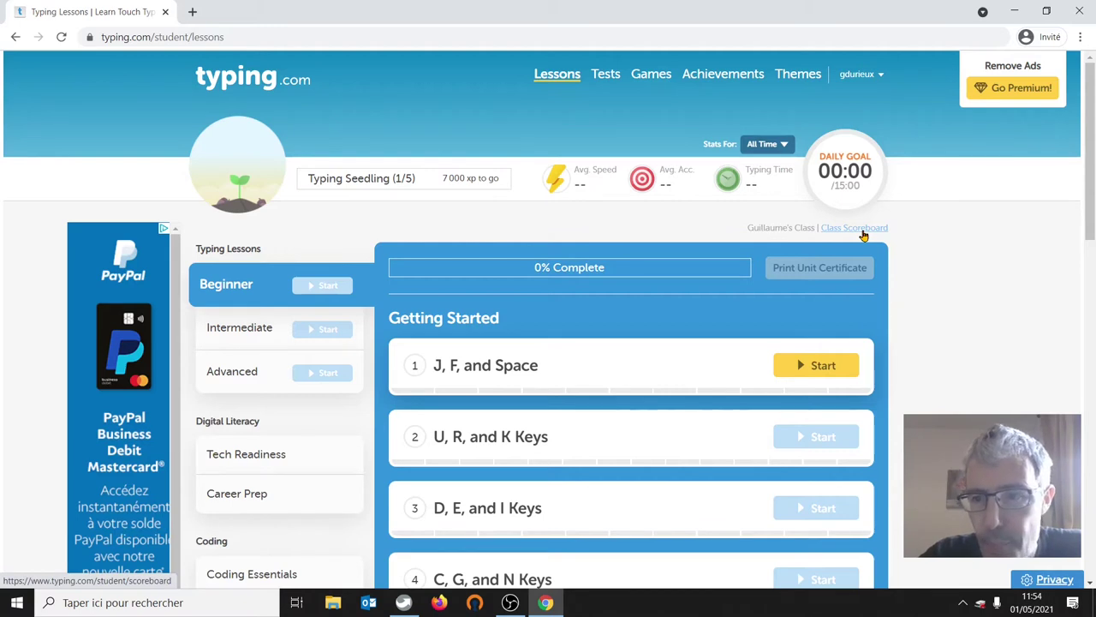
{"action": "left_click", "coordinate": [859, 231]}
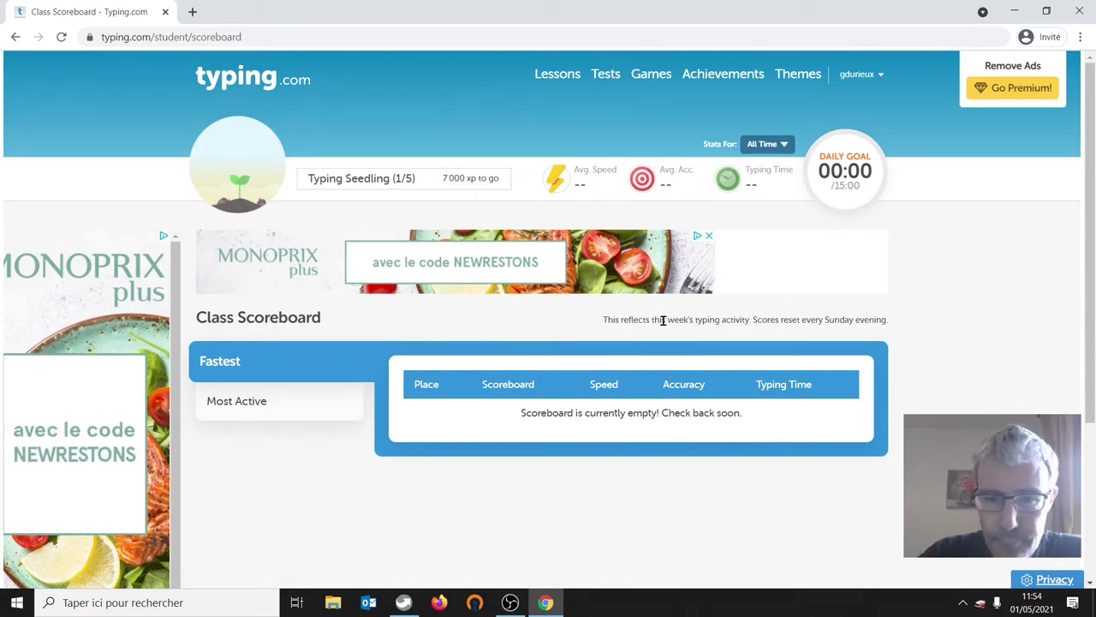
{"action": "left_click", "coordinate": [554, 77]}
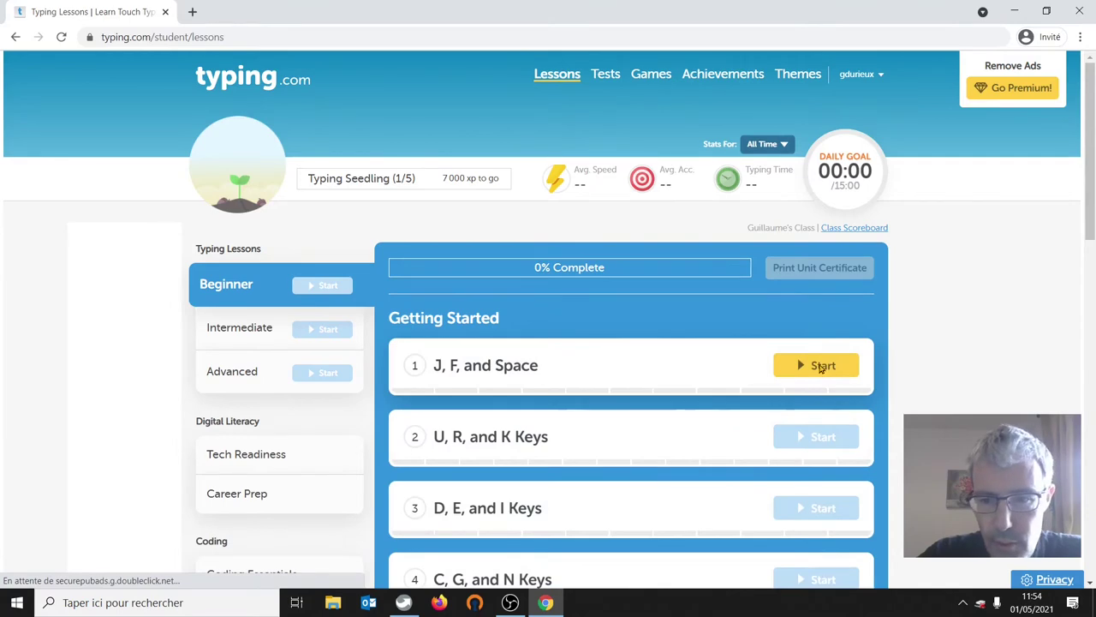
- Start the J, F, and Space lesson and skip through its intro video
{"action": "left_click", "coordinate": [818, 366]}
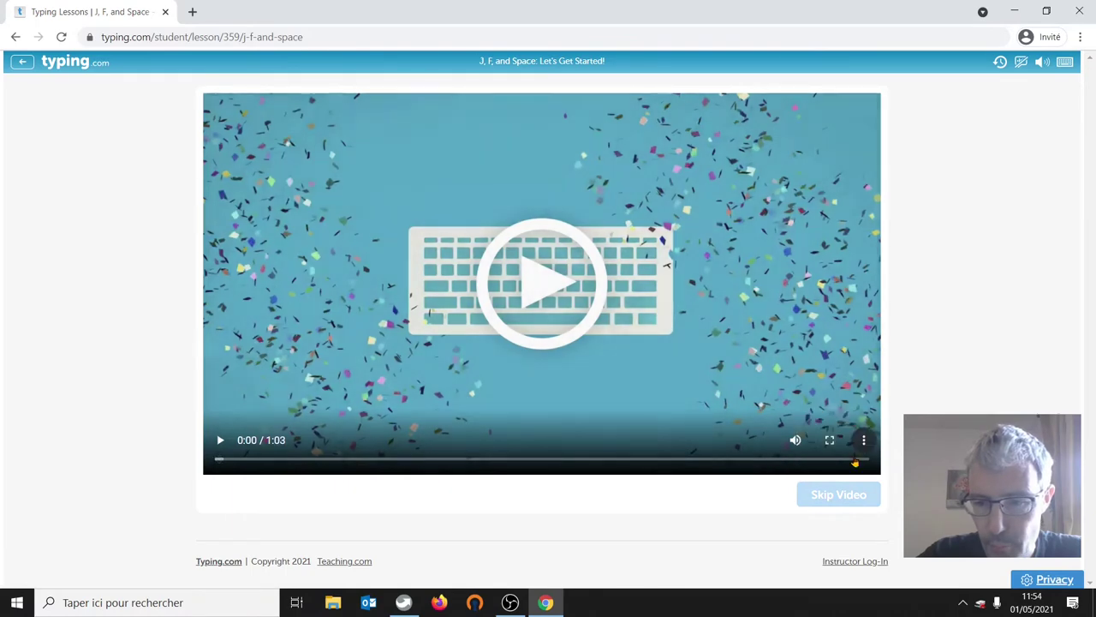
{"action": "left_click", "coordinate": [863, 440]}
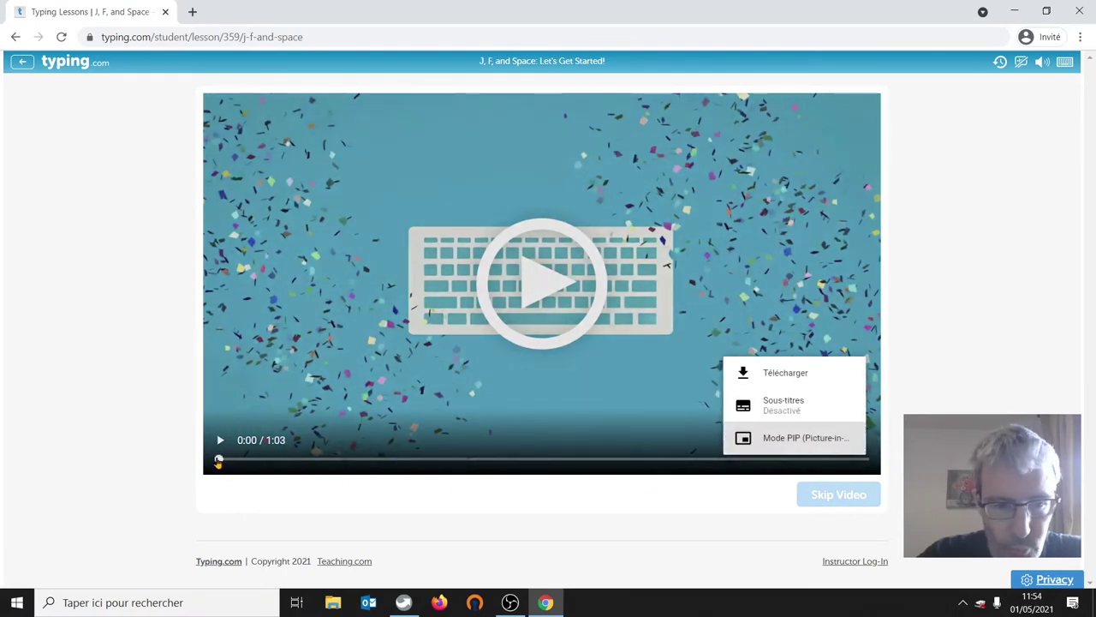
{"action": "left_click", "coordinate": [219, 461]}
{"action": "left_click_drag", "start_coordinate": [304, 461], "coordinate": [865, 462]}
{"action": "left_click", "coordinate": [220, 440]}
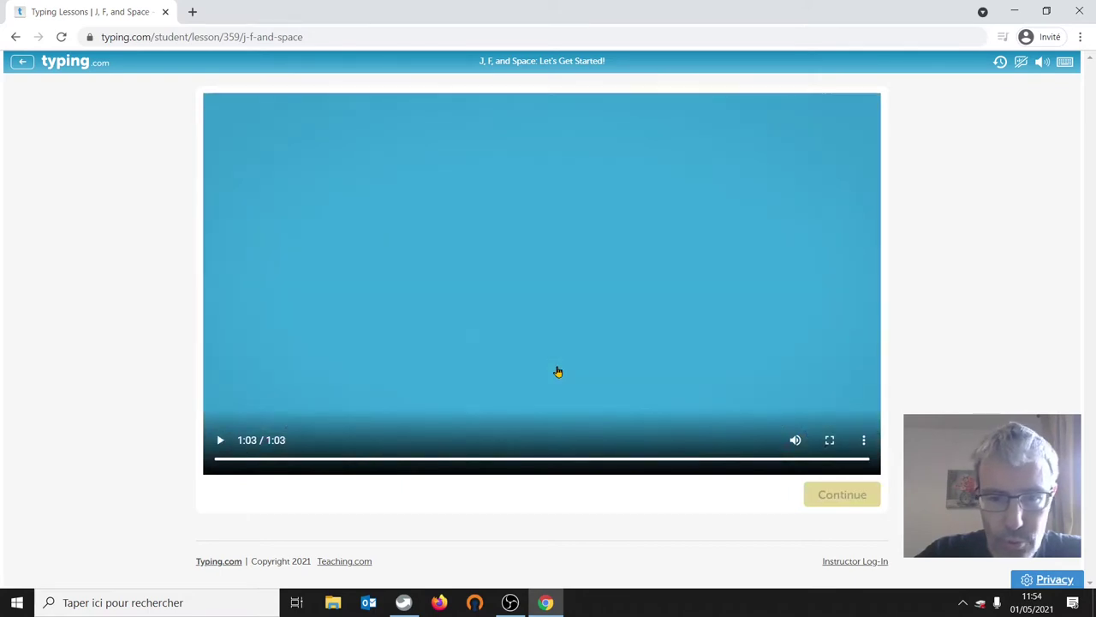
{"action": "left_click", "coordinate": [837, 499]}
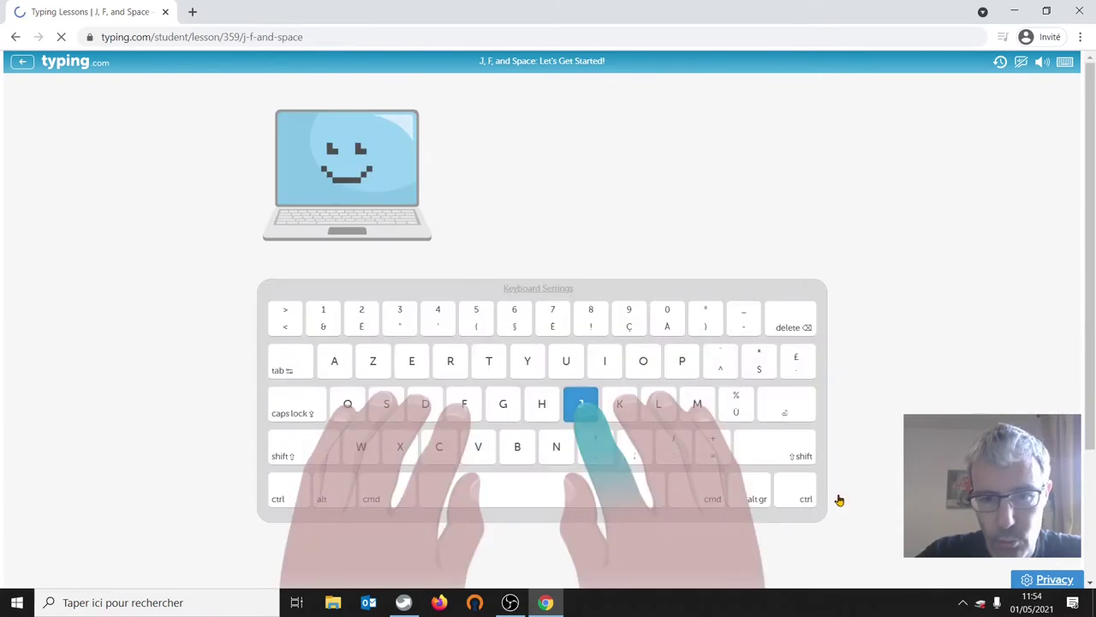
- Complete the J key practice, move past the results, and return to the Lessons list
{"action": "type", "text": "j"}
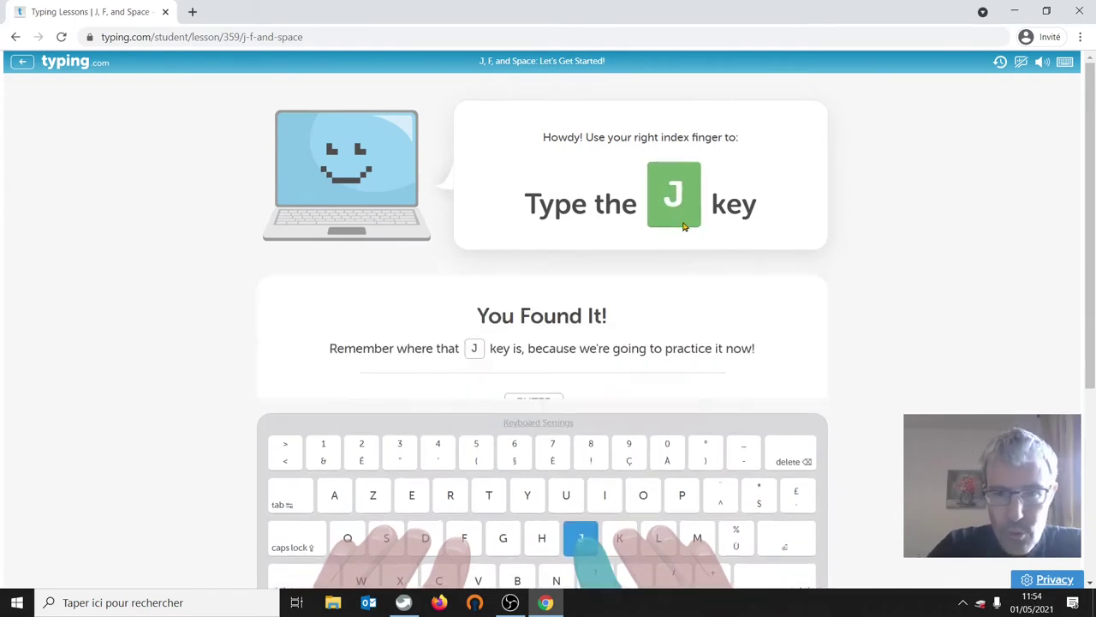
{"action": "key", "text": "Return"}
{"action": "type", "text": "jjj"}
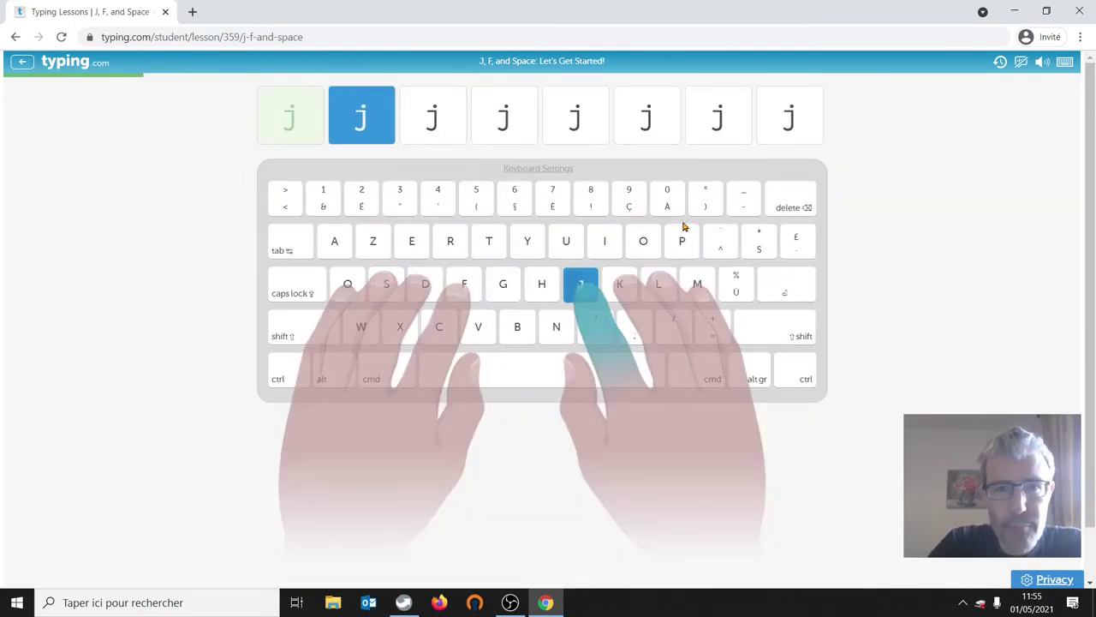
{"action": "type", "text": "jjjj"}
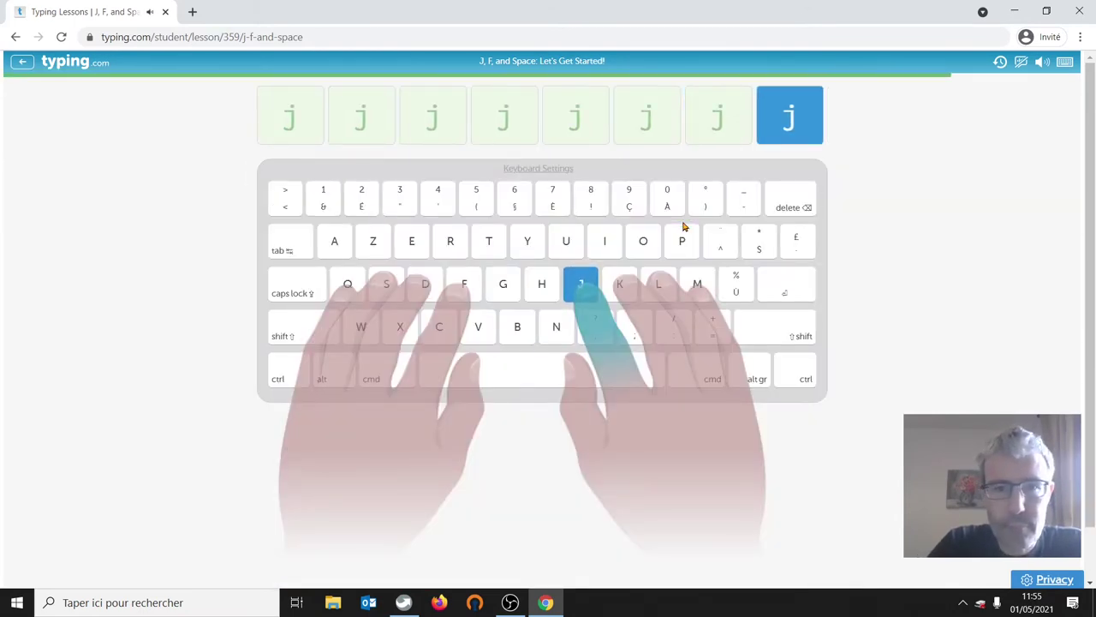
{"action": "type", "text": "j"}
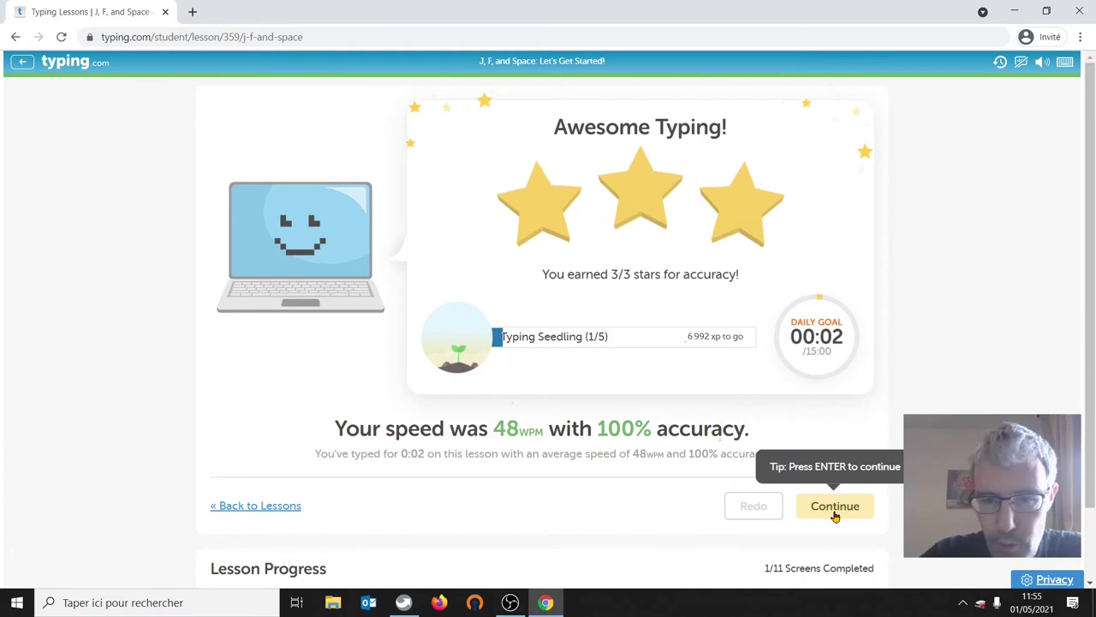
{"action": "left_click", "coordinate": [835, 510]}
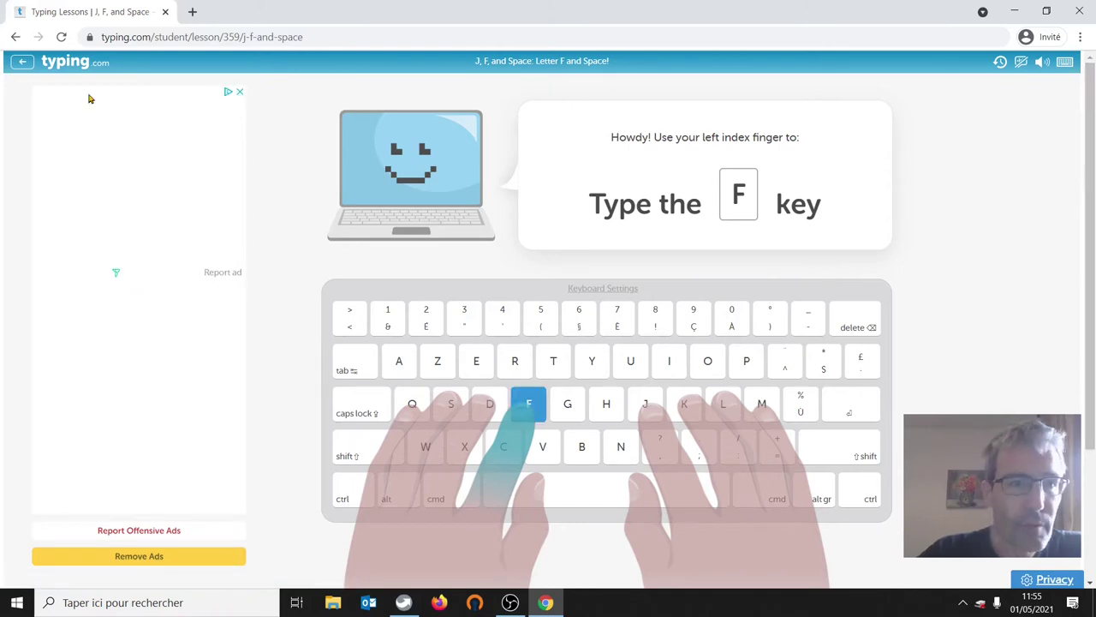
{"action": "left_click", "coordinate": [24, 65]}
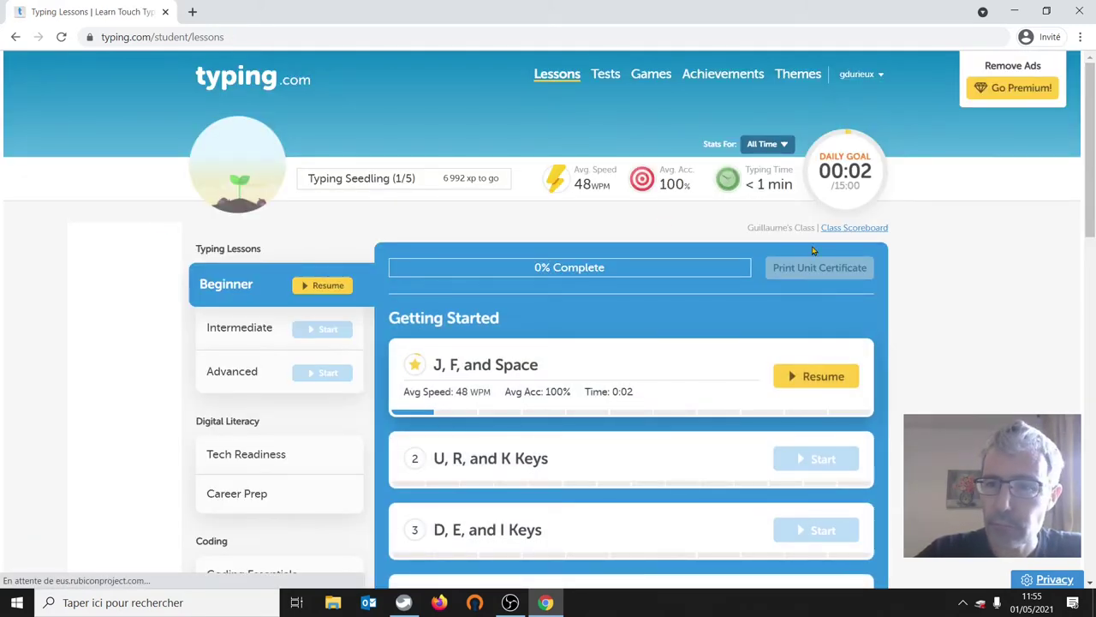
- Log out of the student account from the username dropdown
{"action": "left_click", "coordinate": [861, 76]}
{"action": "left_click", "coordinate": [867, 77]}
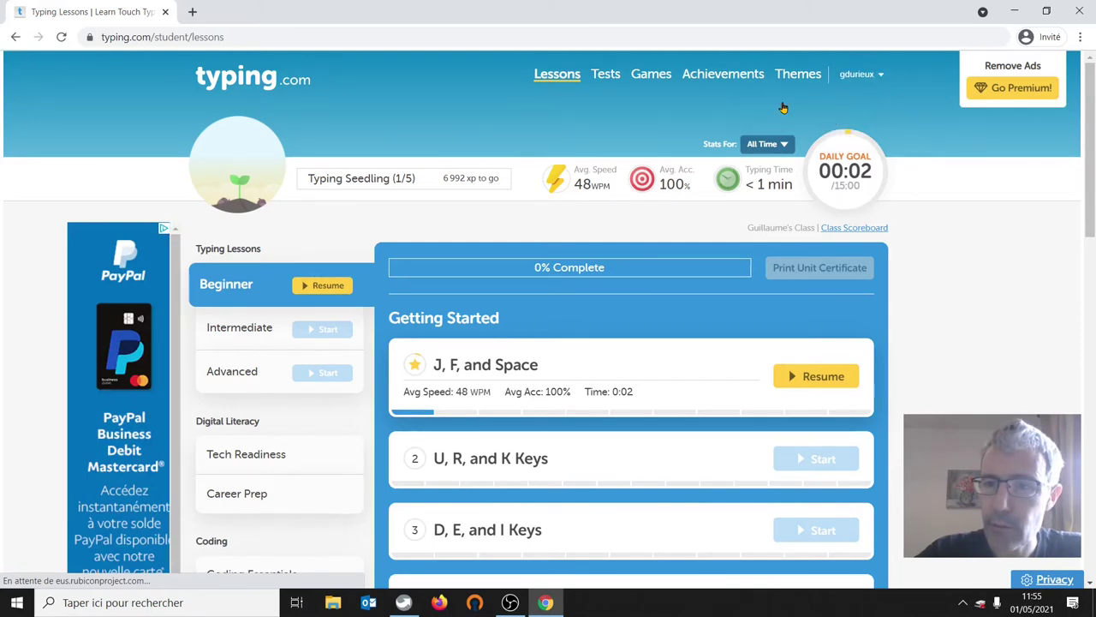
{"action": "left_click", "coordinate": [850, 77]}
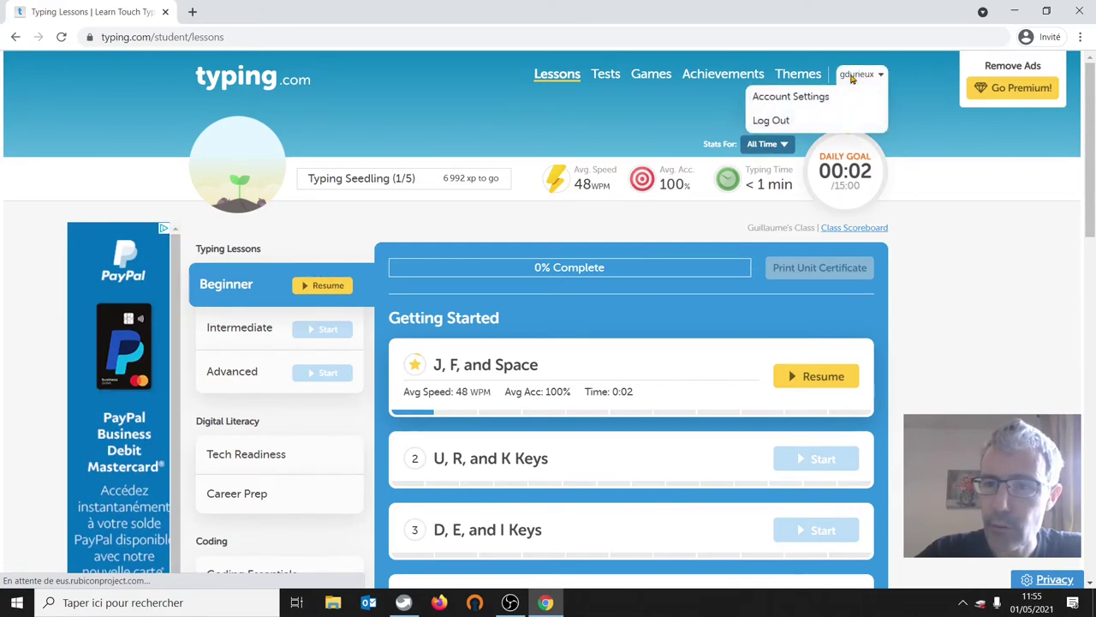
{"action": "left_click", "coordinate": [780, 124]}
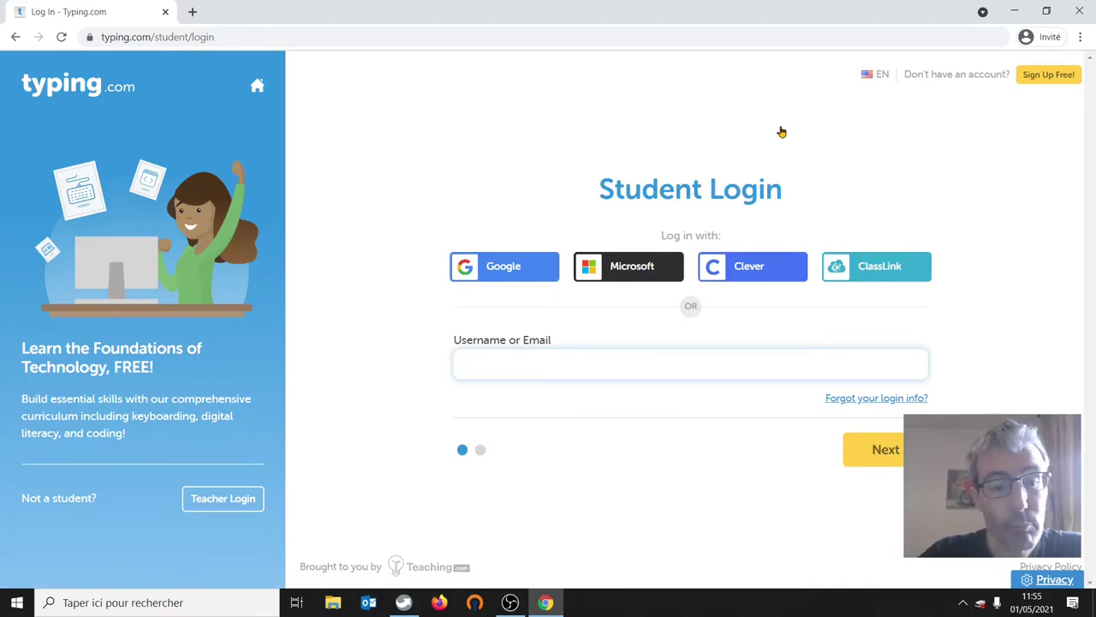
- Sign in through Teacher Login with the teacher's email address and password
{"action": "left_click", "coordinate": [201, 506]}
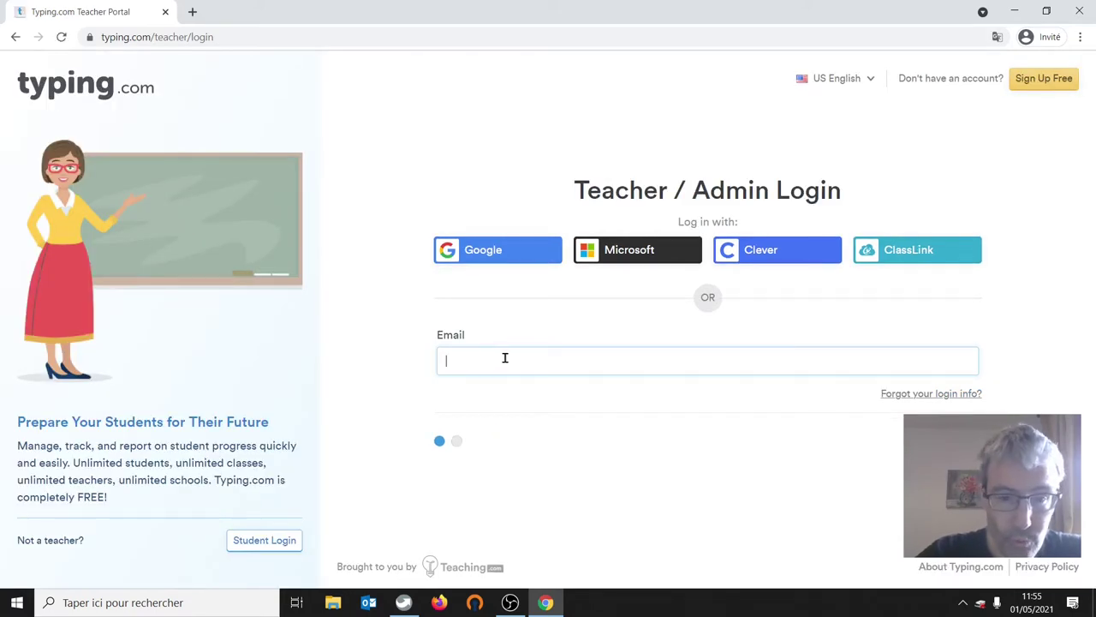
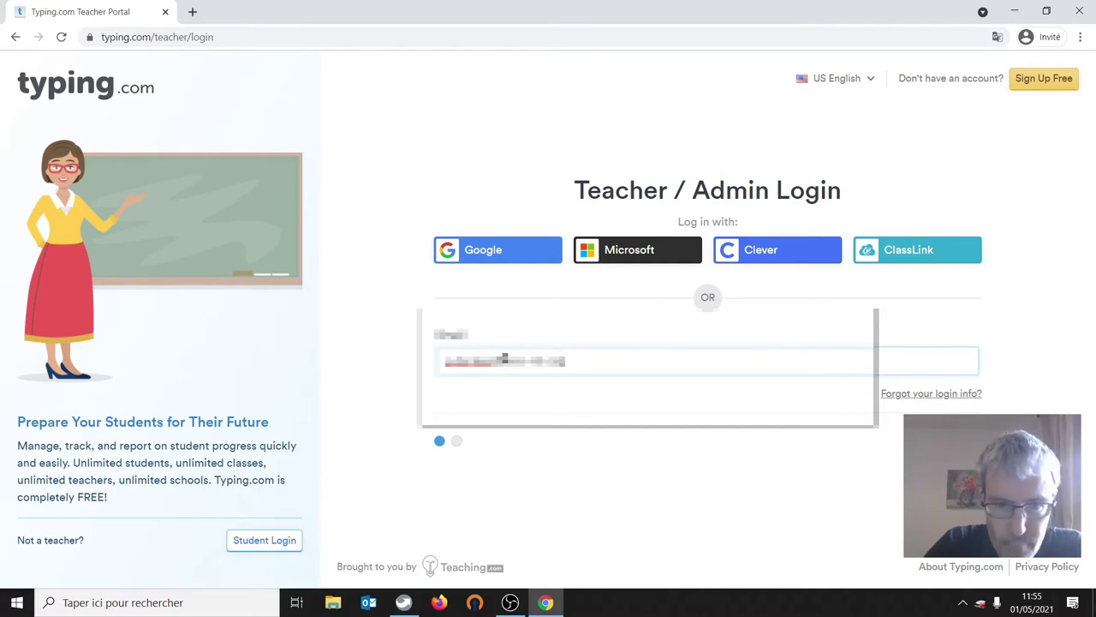
{"action": "left_click", "coordinate": [543, 448]}
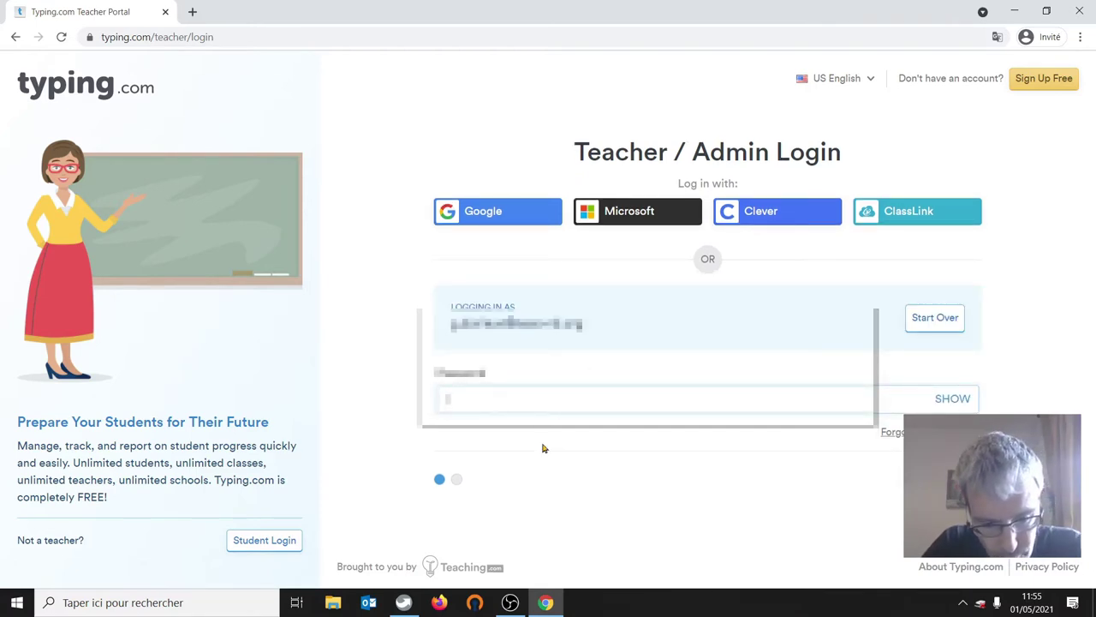
{"action": "type", "text": "•••"}
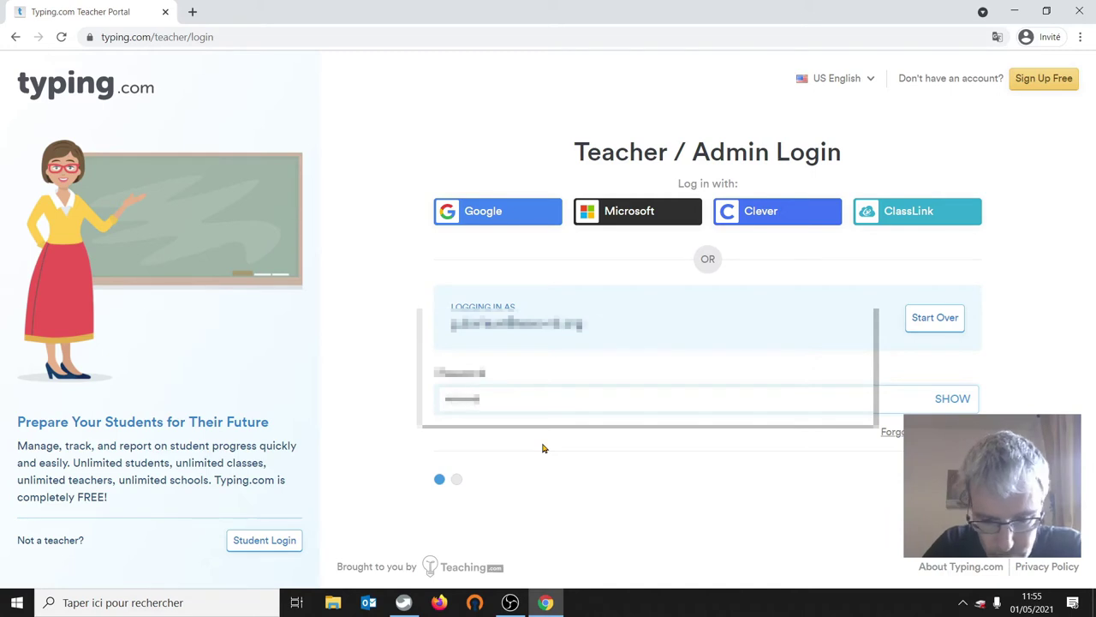
{"action": "type", "text": "••••"}
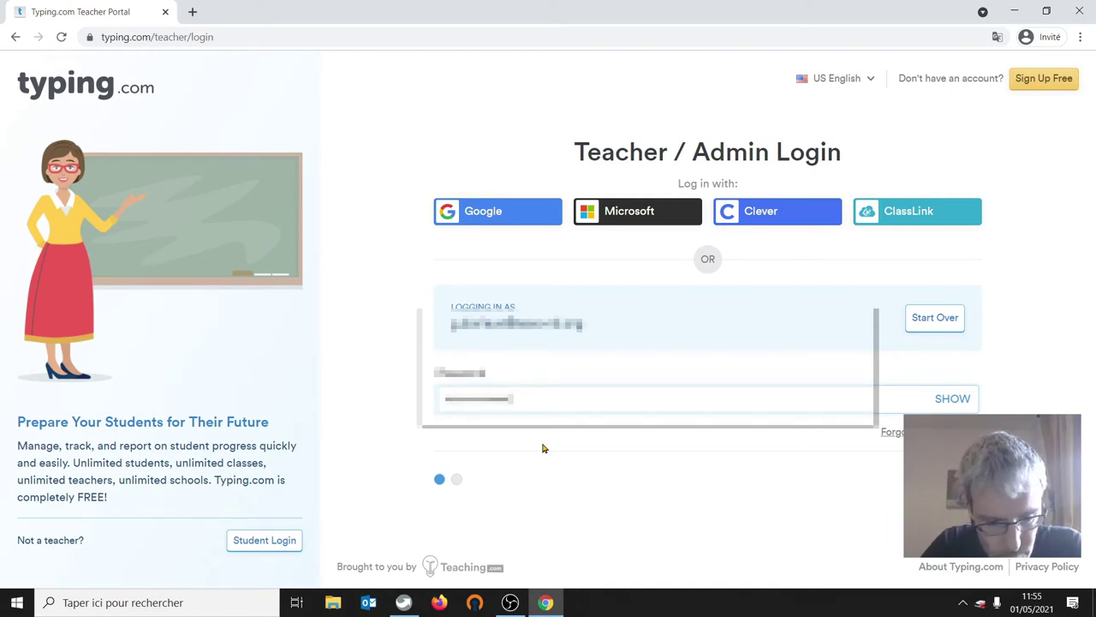
{"action": "type", "text": "••"}
{"action": "key", "text": "Return"}
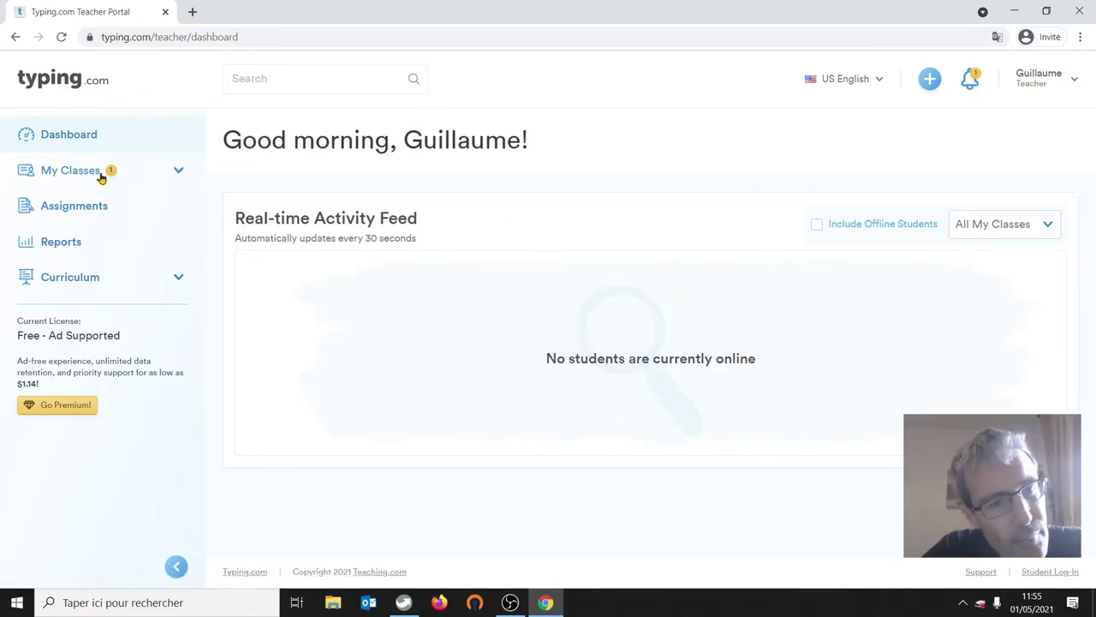
- Approve the pending student request to join Demo youtube 2 from My Classes
{"action": "left_click", "coordinate": [70, 173]}
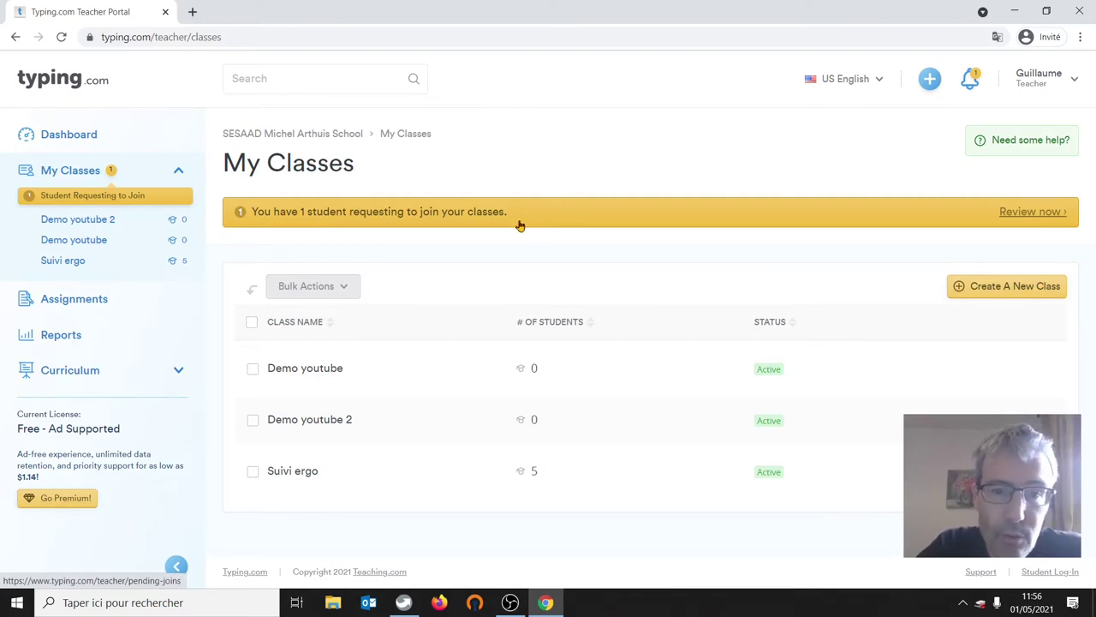
{"action": "left_click", "coordinate": [1031, 212]}
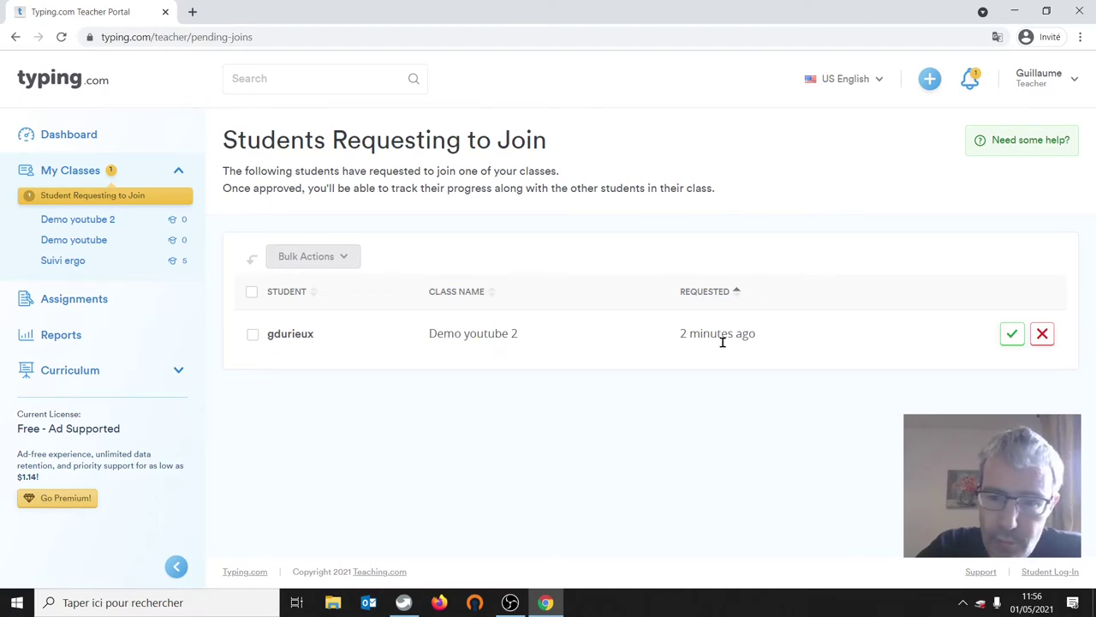
{"action": "left_click", "coordinate": [1018, 341]}
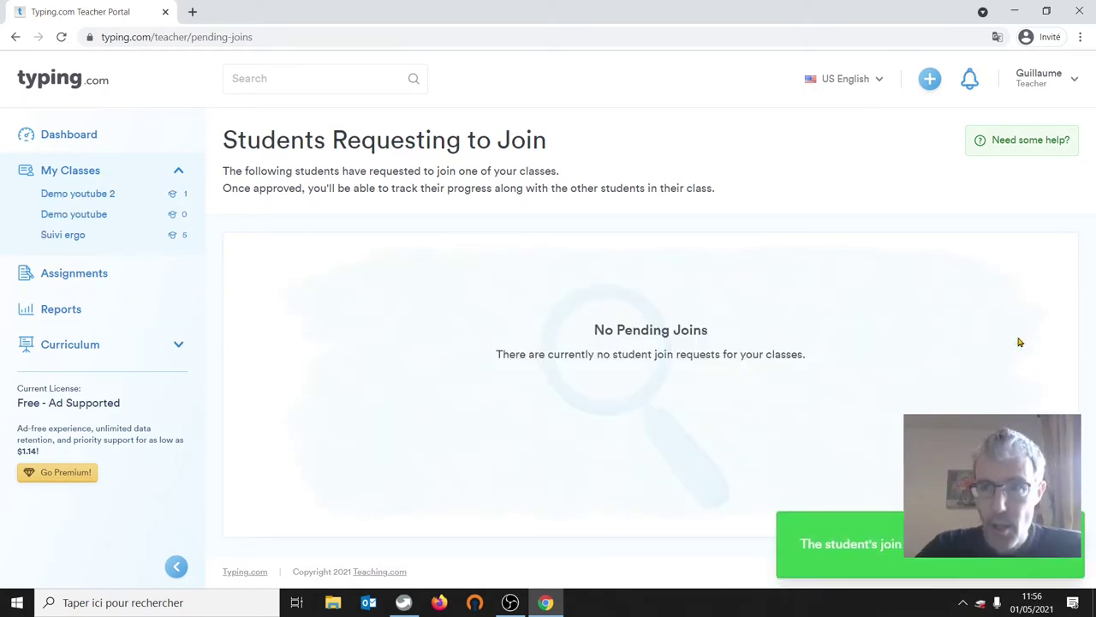
{"action": "left_click", "coordinate": [72, 196]}
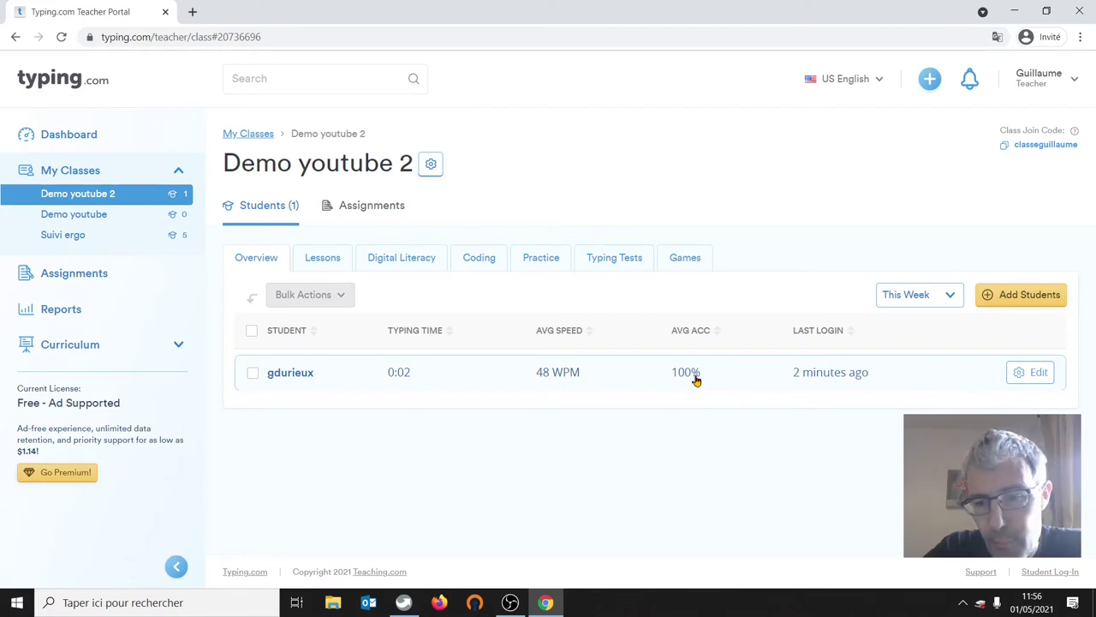
- Check the student's Lessons, Games, Typing Tests and Practice progress, then list the Assignments
{"action": "left_click", "coordinate": [319, 262]}
{"action": "mouse_move", "coordinate": [553, 382]}
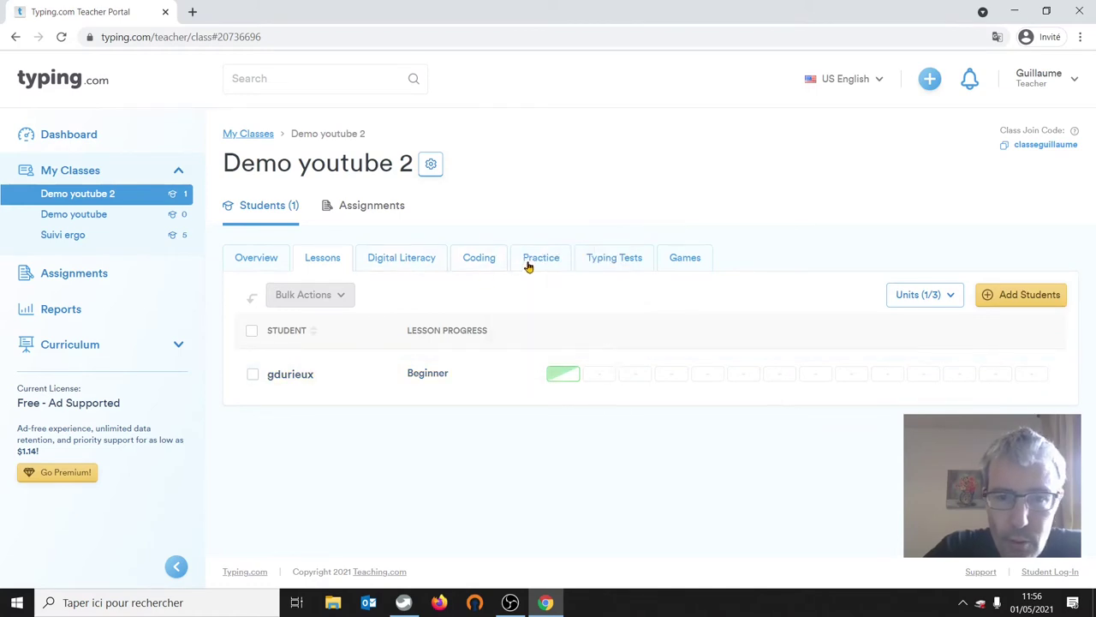
{"action": "left_click", "coordinate": [684, 260]}
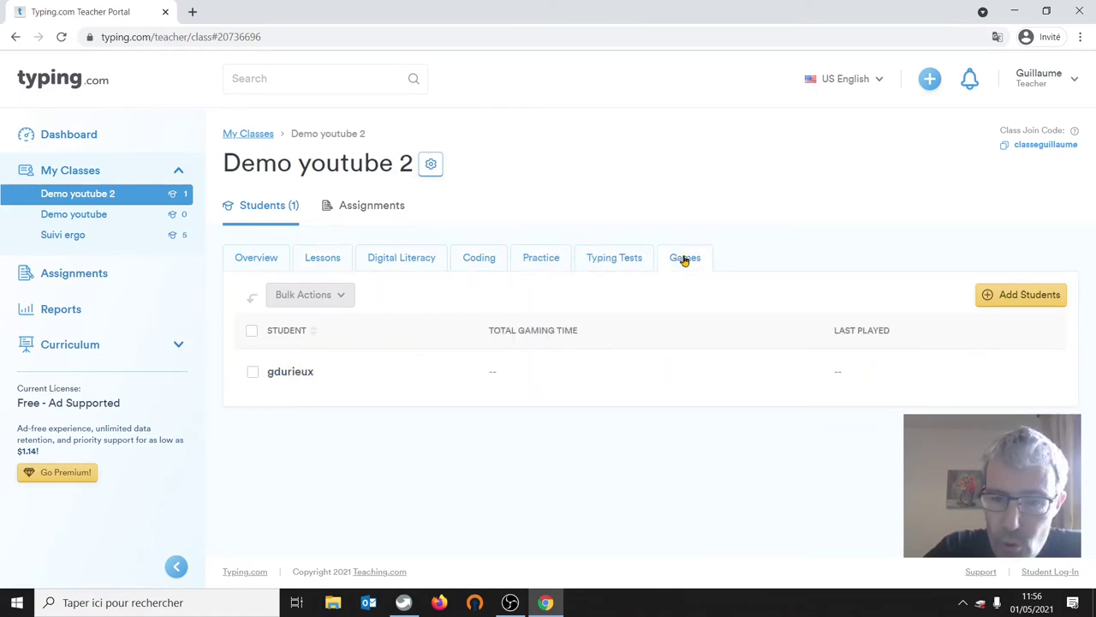
{"action": "left_click", "coordinate": [619, 258]}
{"action": "left_click", "coordinate": [552, 267]}
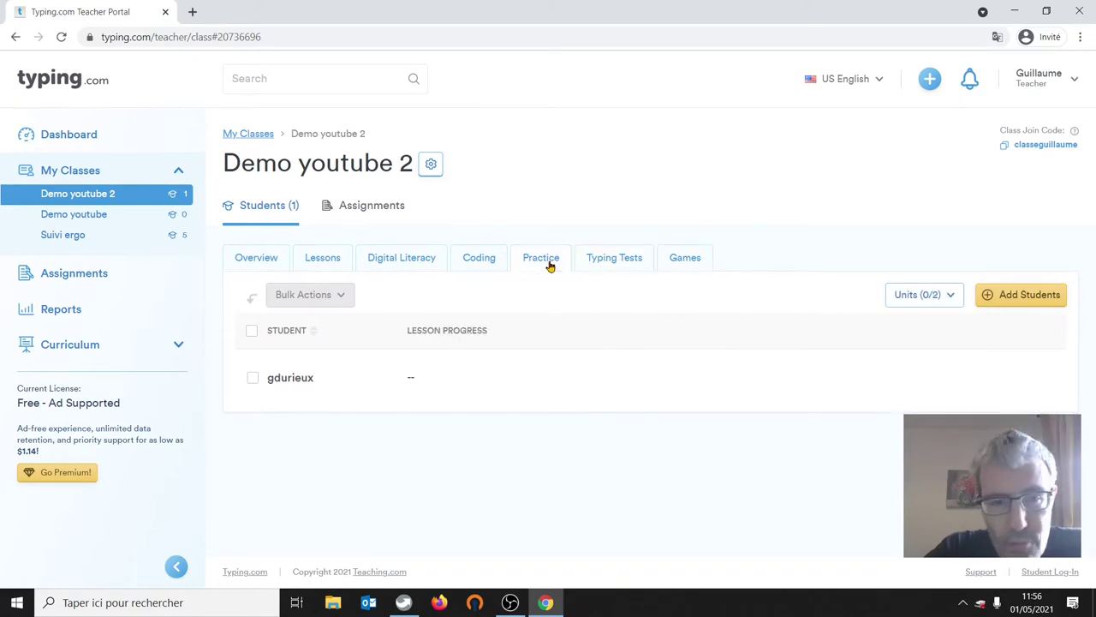
{"action": "left_click", "coordinate": [325, 262]}
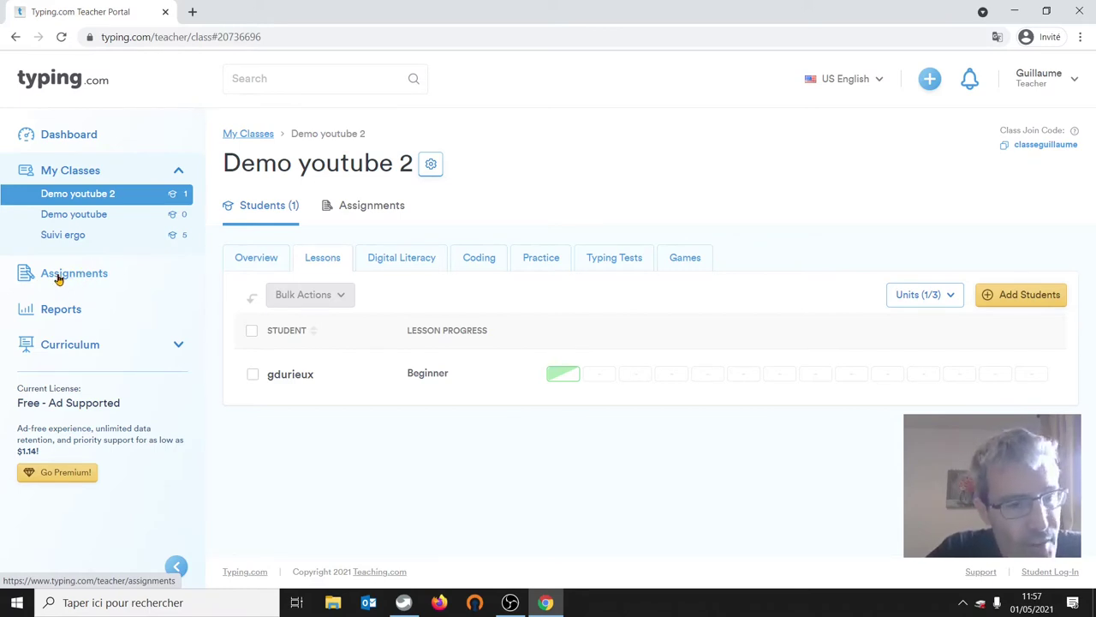
{"action": "left_click", "coordinate": [57, 276]}
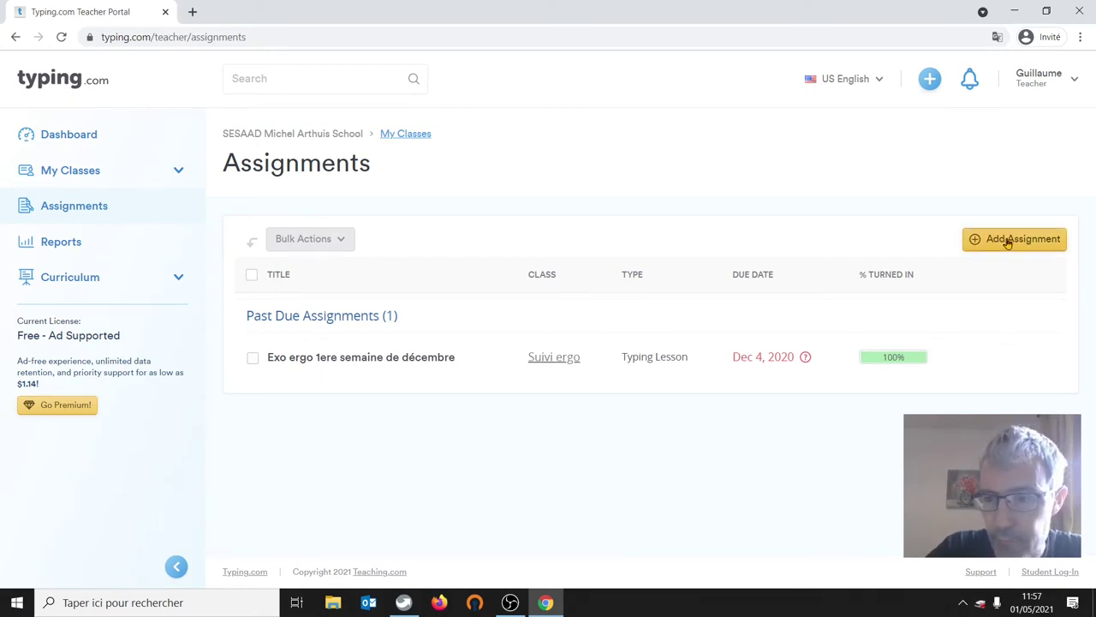
- Start a new typing lesson assignment for class Demo youtube 2 and its student
{"action": "left_click", "coordinate": [1008, 242]}
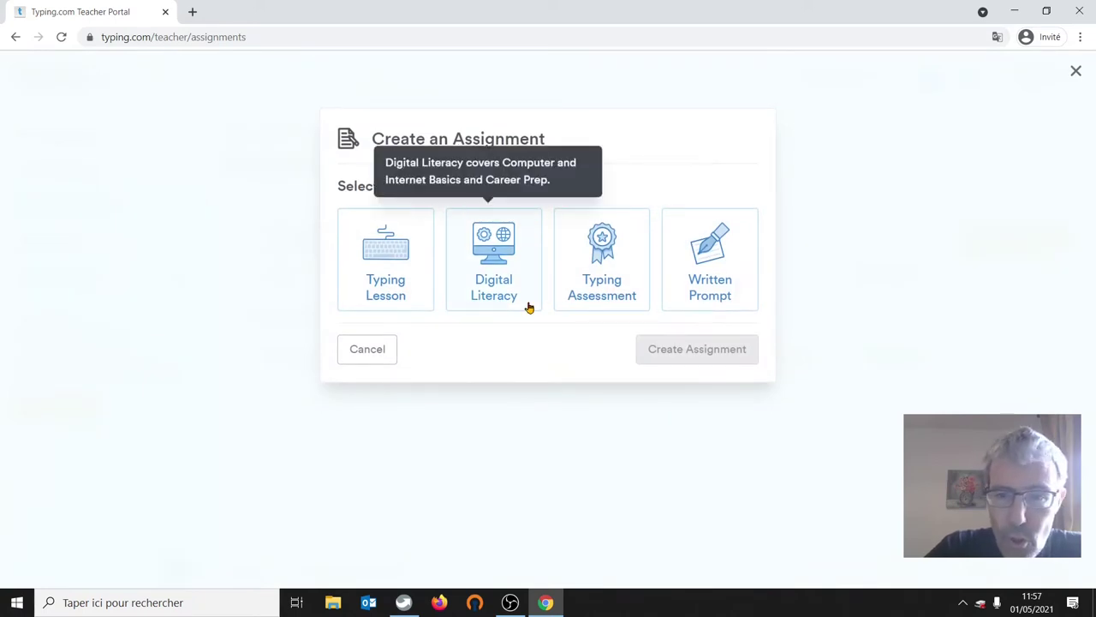
{"action": "left_click", "coordinate": [392, 269]}
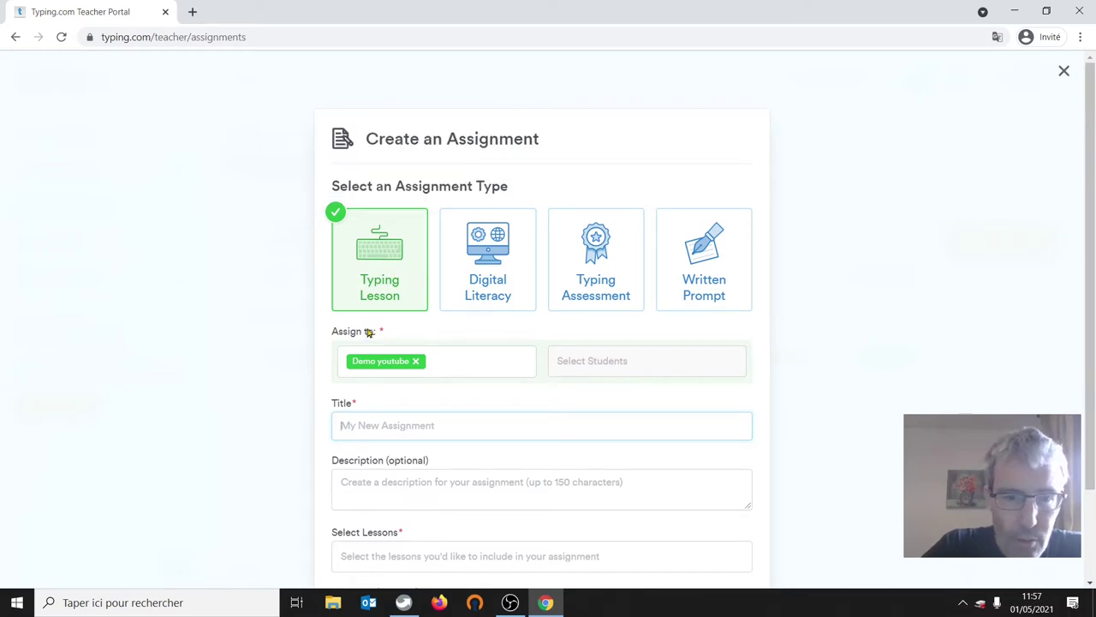
{"action": "left_click", "coordinate": [416, 363]}
{"action": "left_click", "coordinate": [416, 361]}
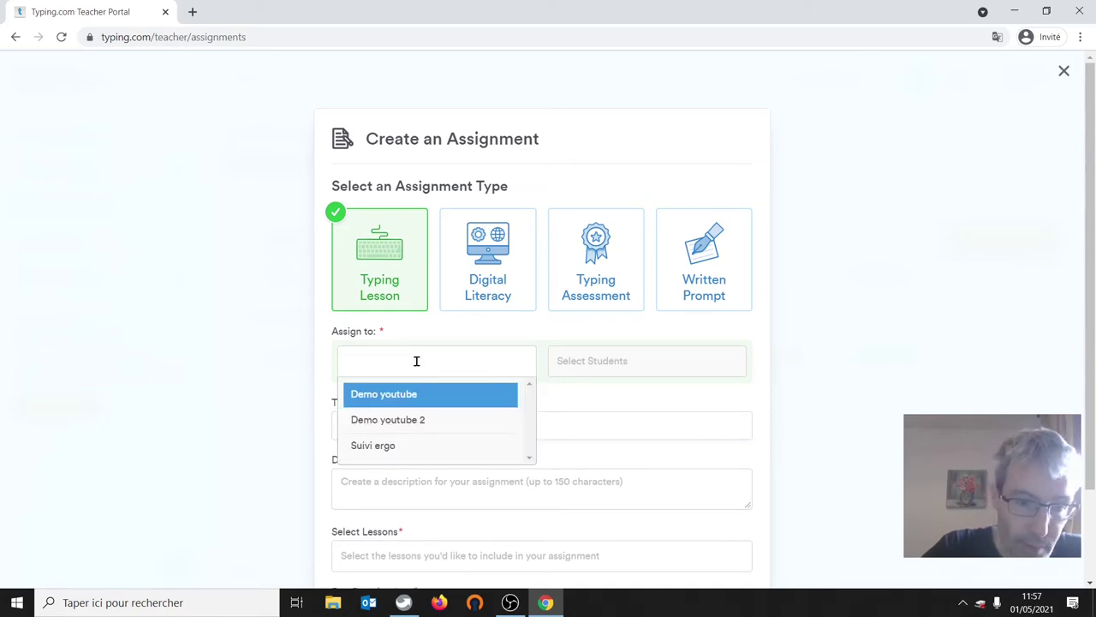
{"action": "left_click", "coordinate": [389, 422]}
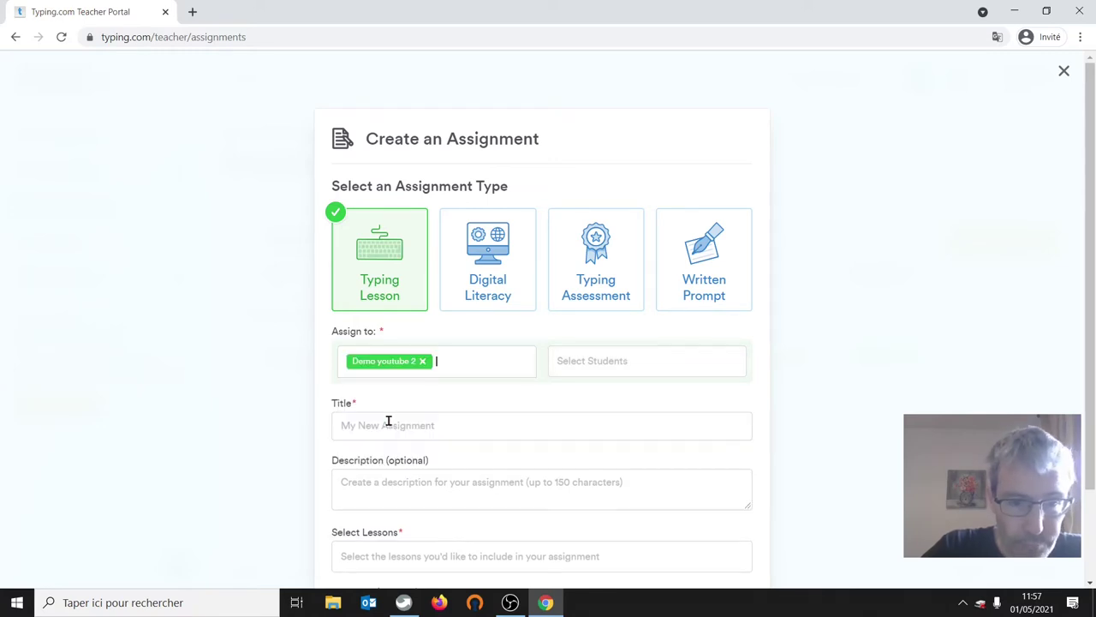
{"action": "left_click", "coordinate": [422, 361]}
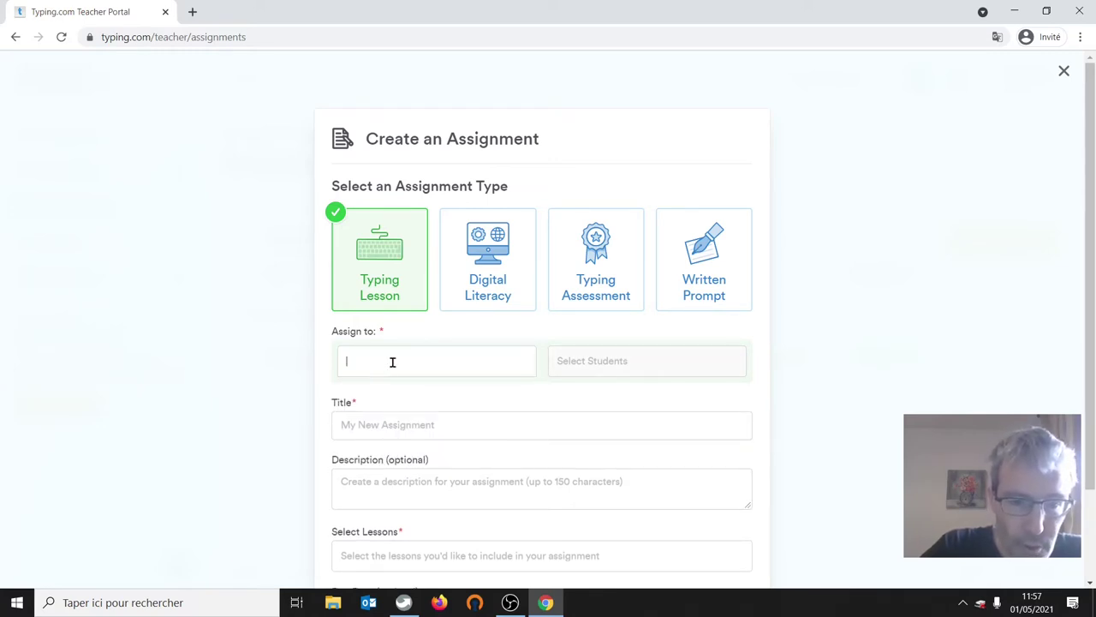
{"action": "left_click", "coordinate": [393, 362]}
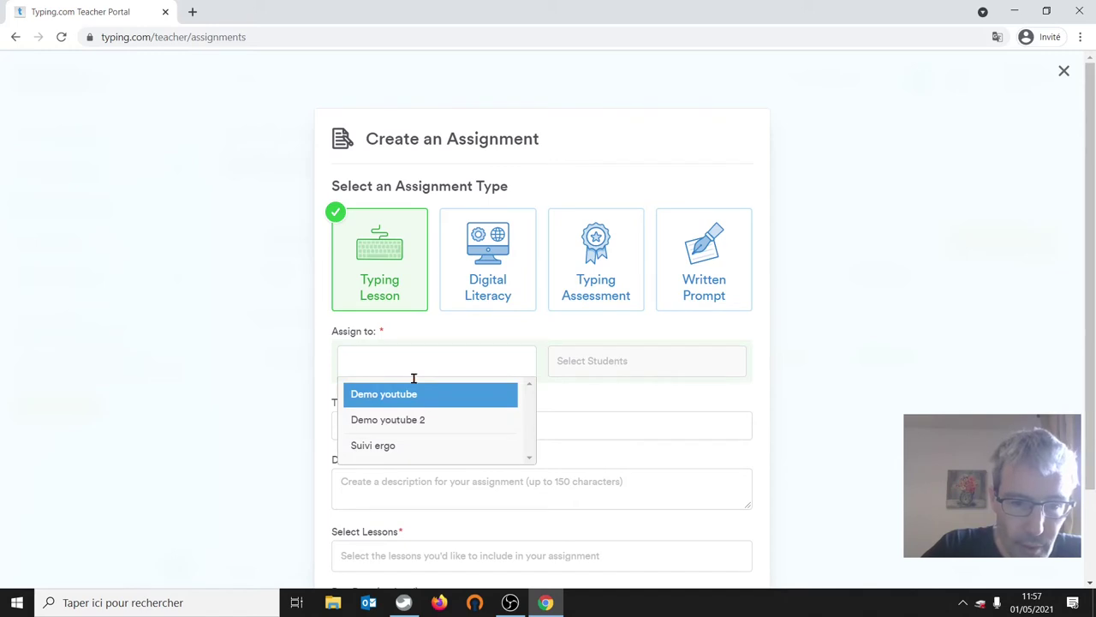
{"action": "left_click", "coordinate": [382, 425]}
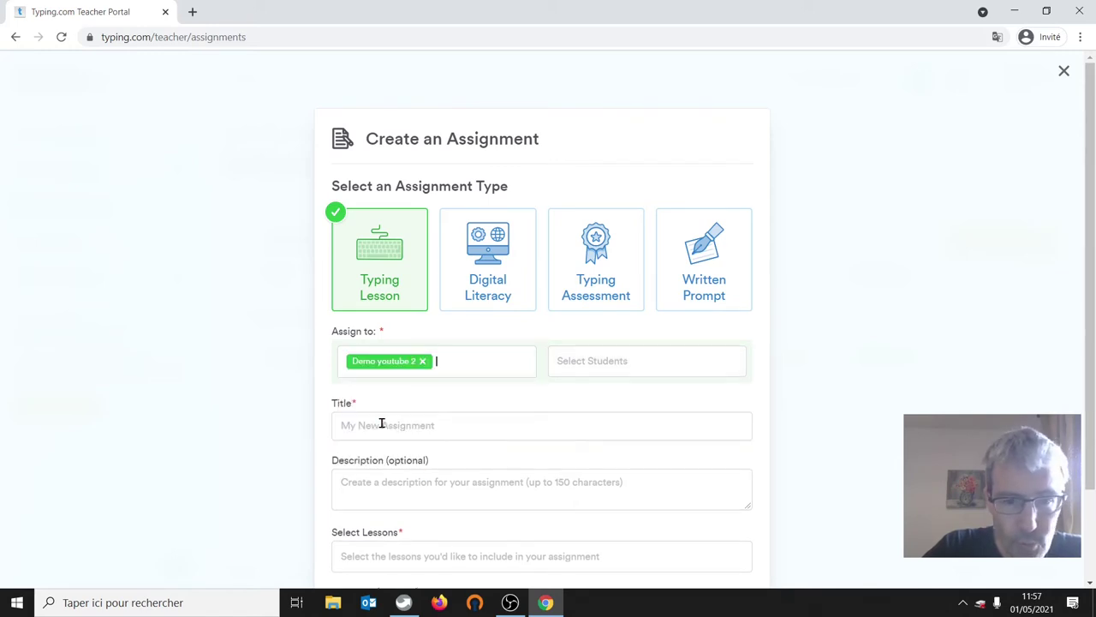
{"action": "left_click", "coordinate": [611, 364]}
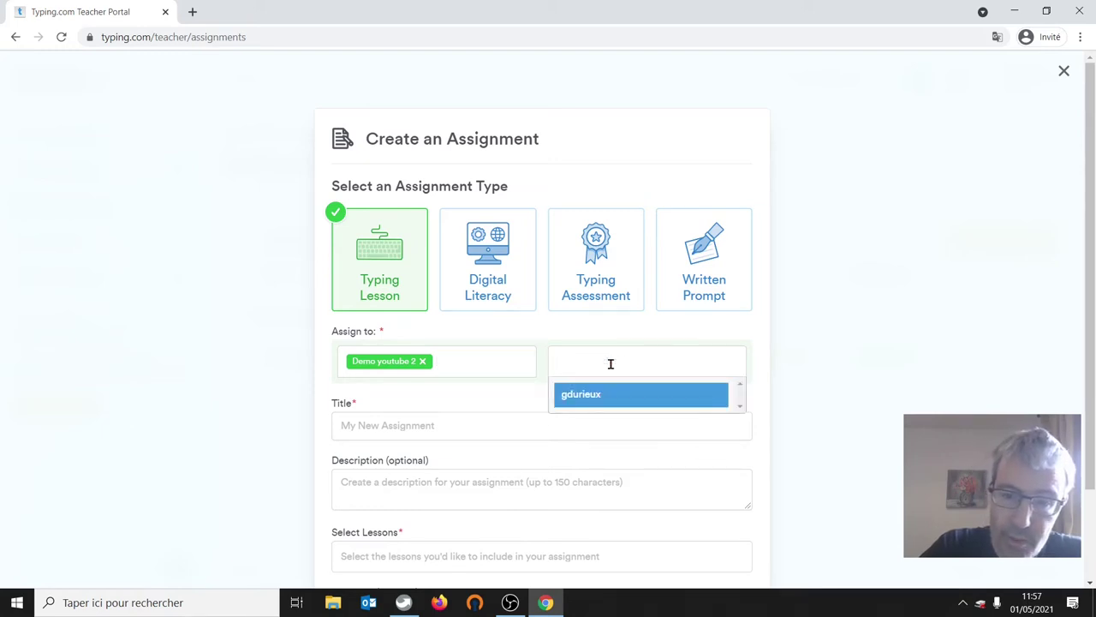
{"action": "left_click", "coordinate": [582, 395]}
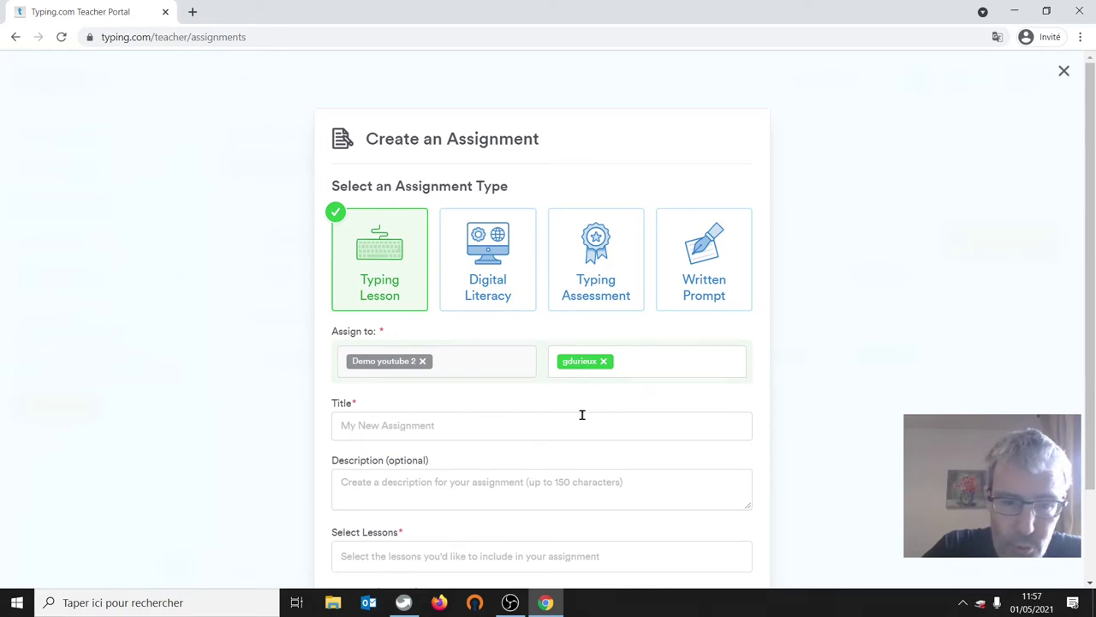
- Title it 'Devoir semaine 1er mai' and add lessons 'J, F, and Space' and 'C, G, and N Keys'
{"action": "left_click", "coordinate": [371, 428]}
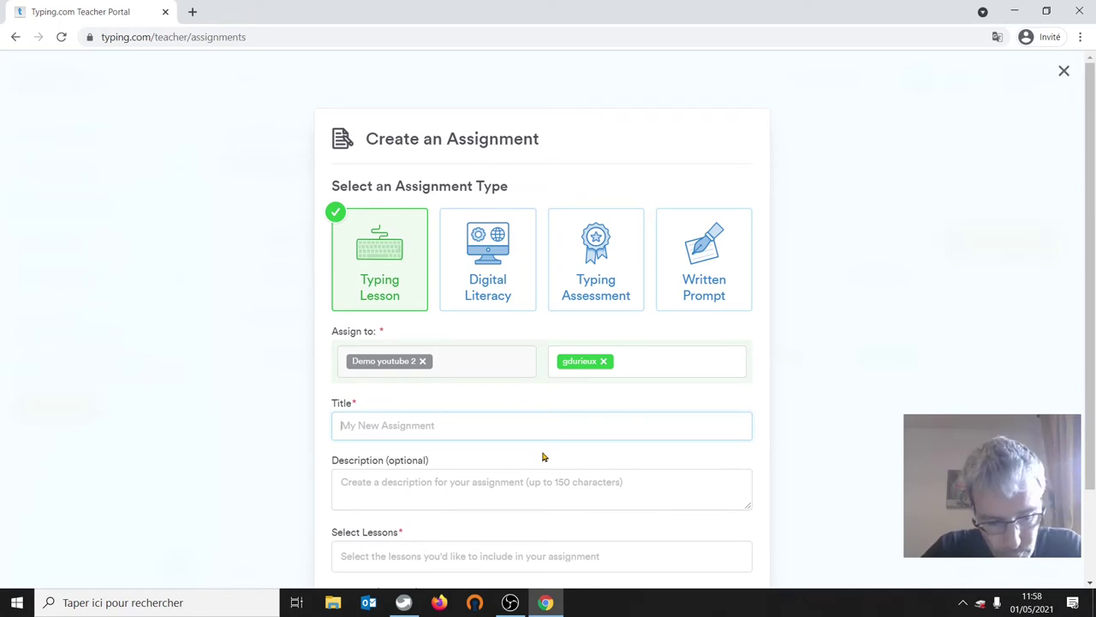
{"action": "type", "text": "DE"}
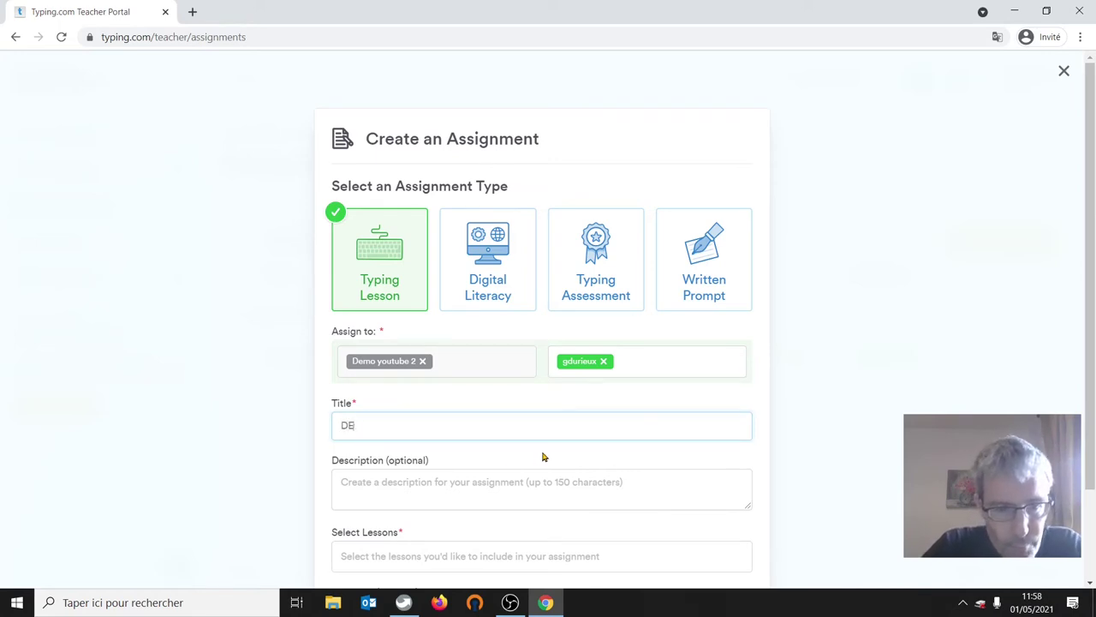
{"action": "type", "text": "voir semaine 1er mai"}
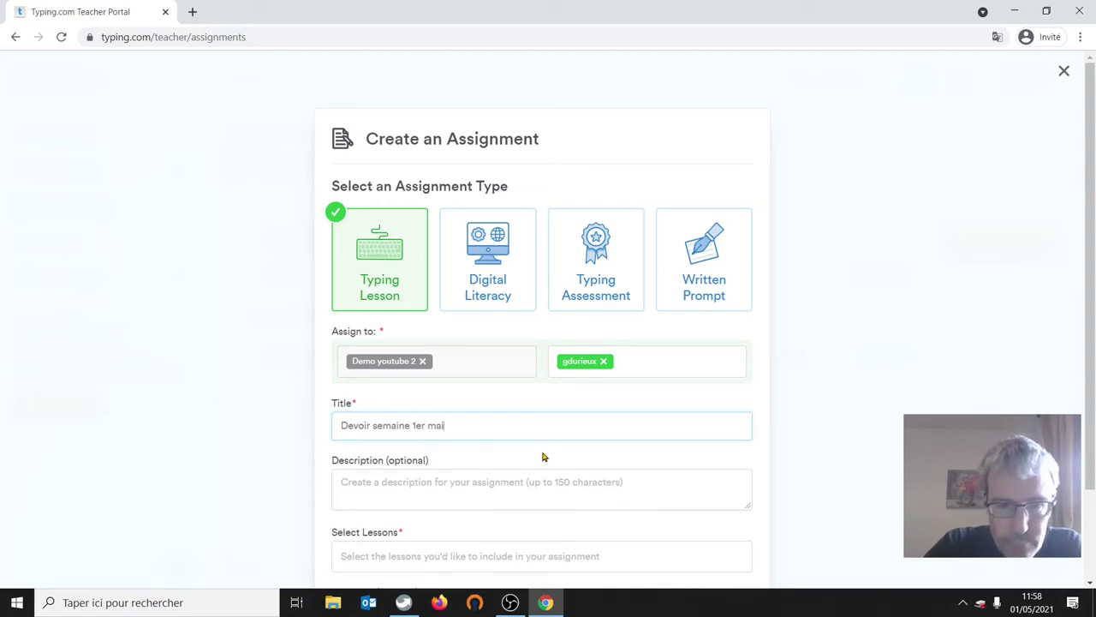
{"action": "scroll", "coordinate": [1088, 342], "scroll_direction": "down", "scroll_amount": 2}
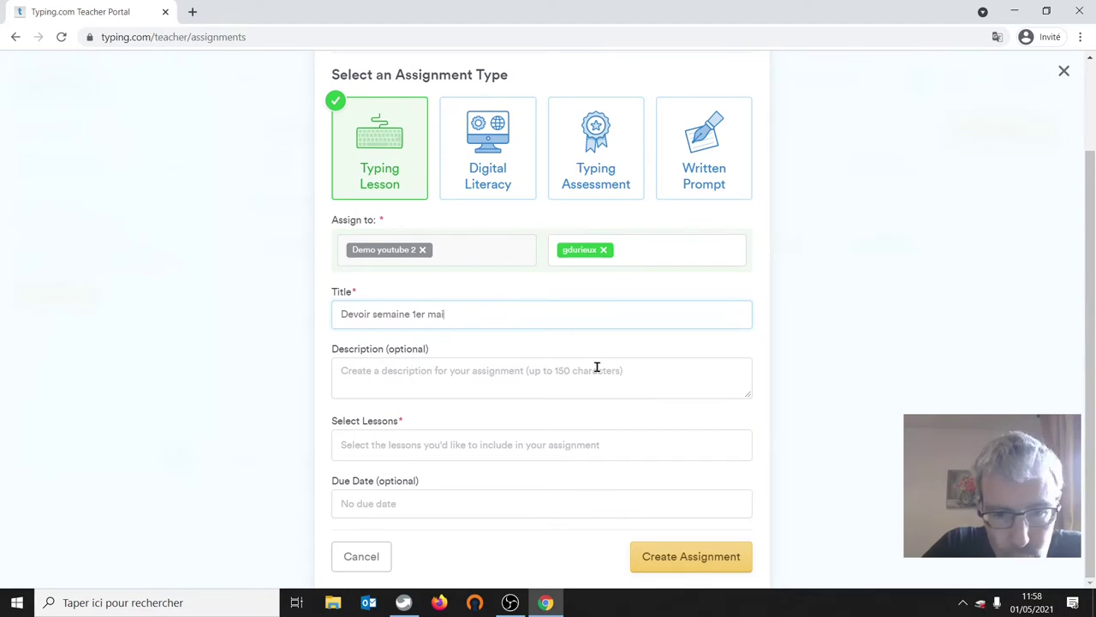
{"action": "left_click", "coordinate": [378, 444]}
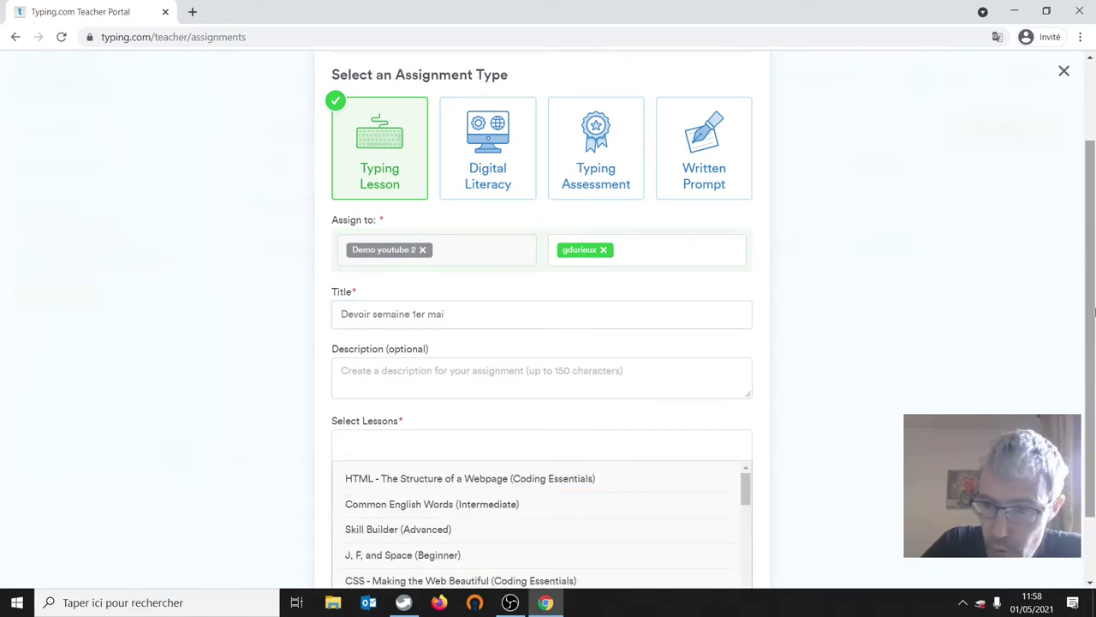
{"action": "left_click_drag", "start_coordinate": [1095, 311], "coordinate": [1095, 371]}
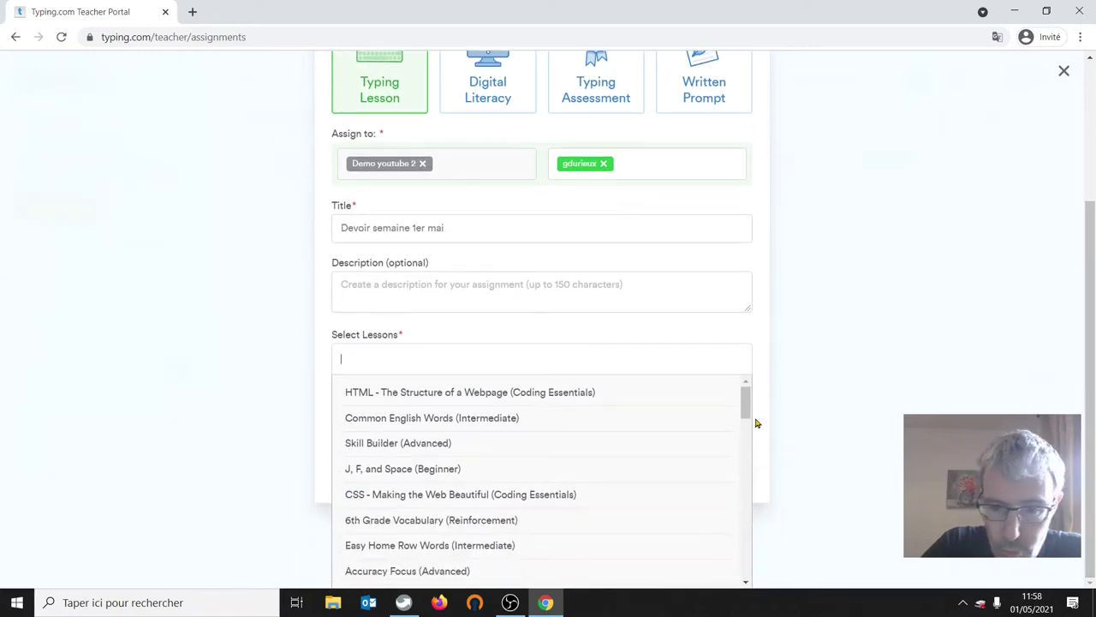
{"action": "left_click", "coordinate": [746, 582]}
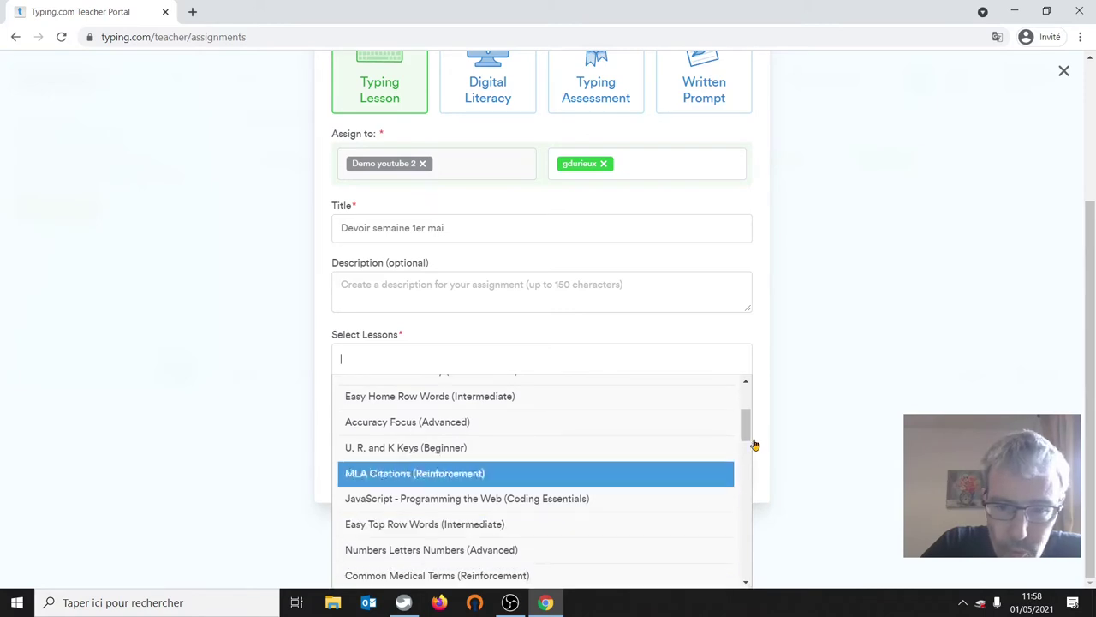
{"action": "left_click", "coordinate": [746, 385]}
{"action": "left_click", "coordinate": [746, 384]}
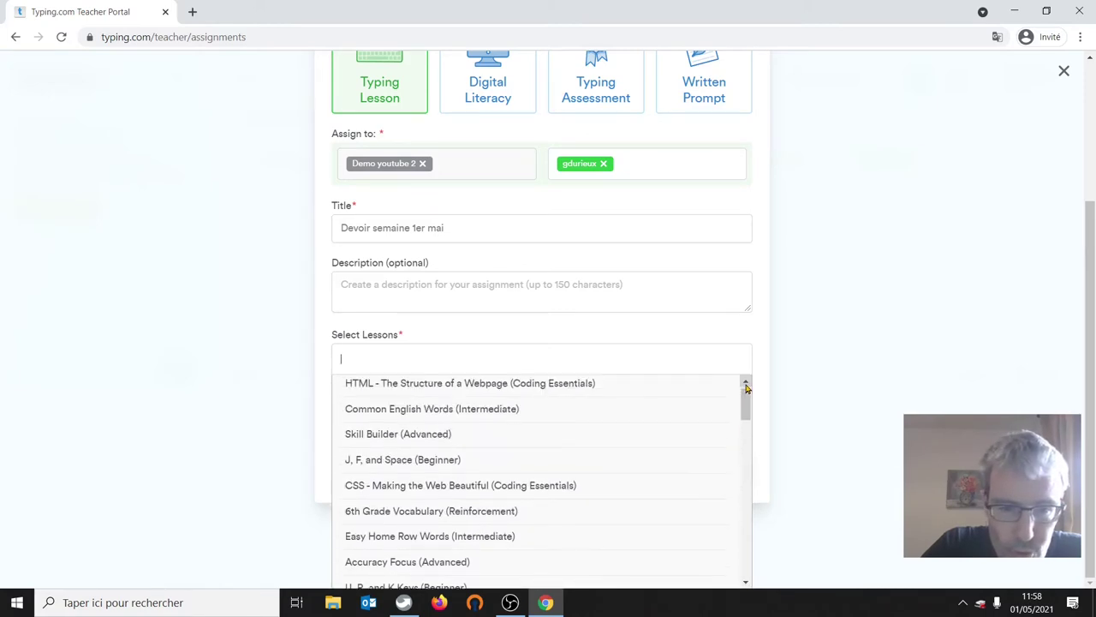
{"action": "left_click", "coordinate": [437, 464]}
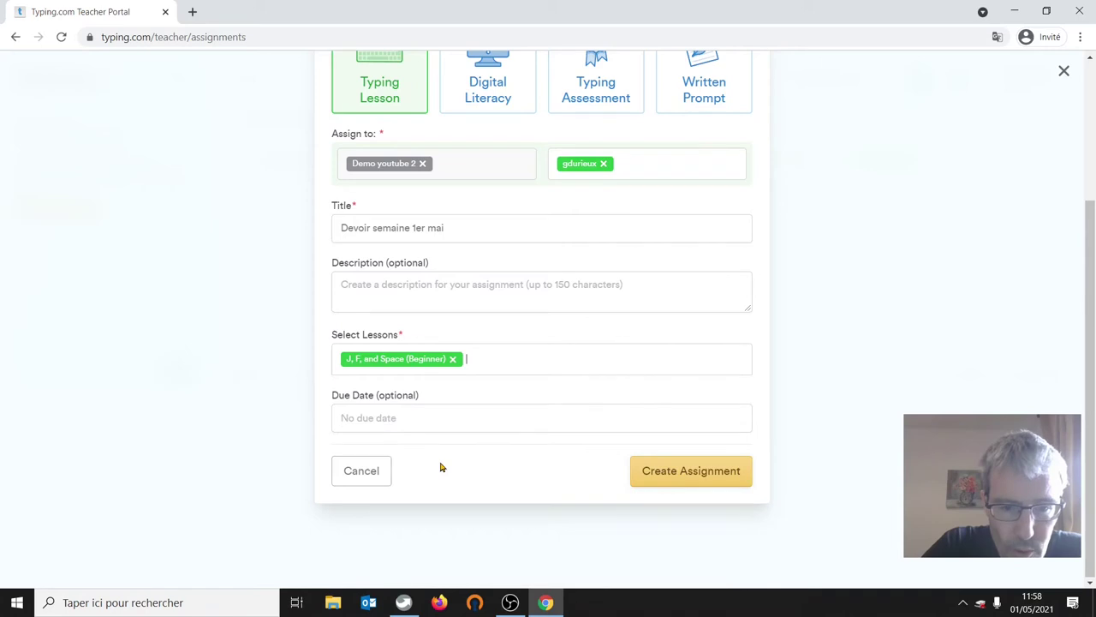
{"action": "left_click", "coordinate": [499, 358]}
{"action": "left_click_drag", "start_coordinate": [746, 422], "coordinate": [758, 458]}
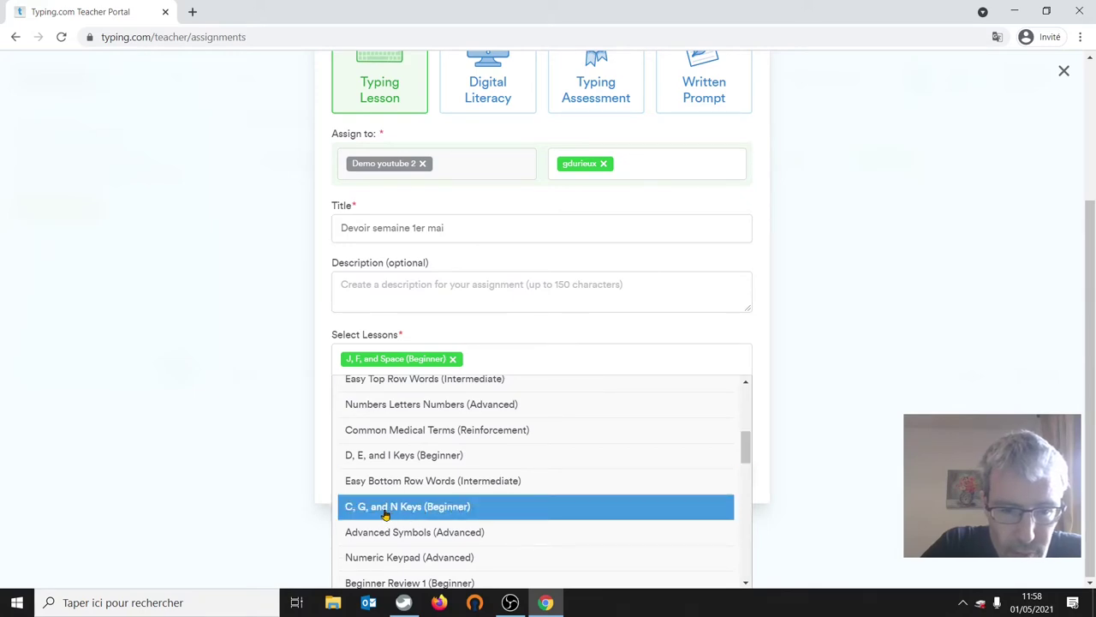
{"action": "left_click", "coordinate": [418, 506]}
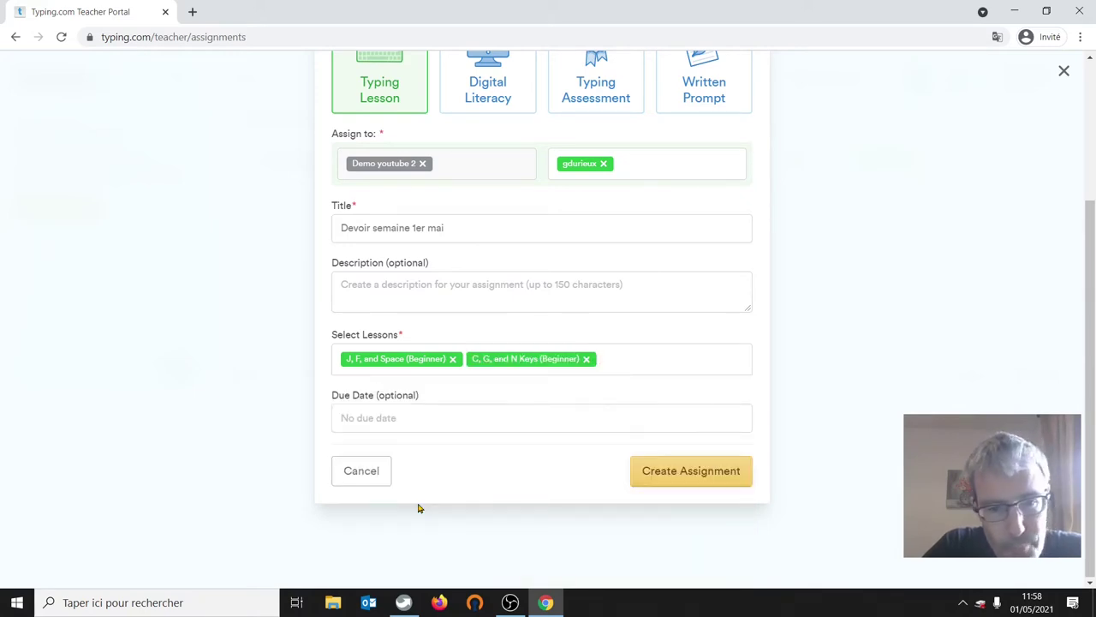
- Set the due date to May 9, 2021 and create the assignment
{"action": "left_click", "coordinate": [383, 418]}
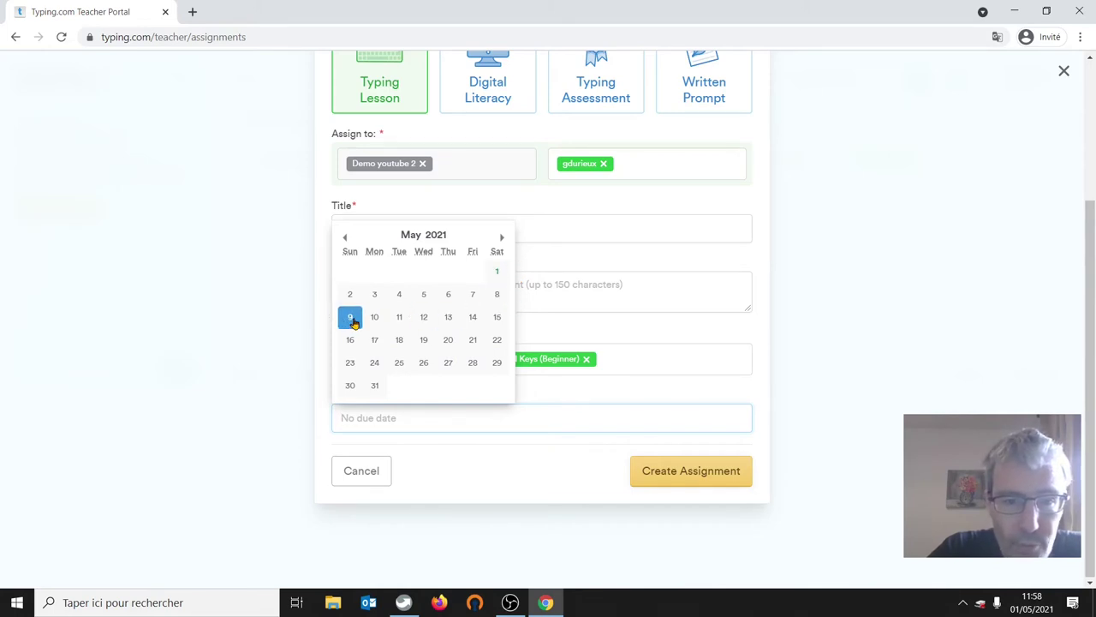
{"action": "left_click", "coordinate": [351, 318]}
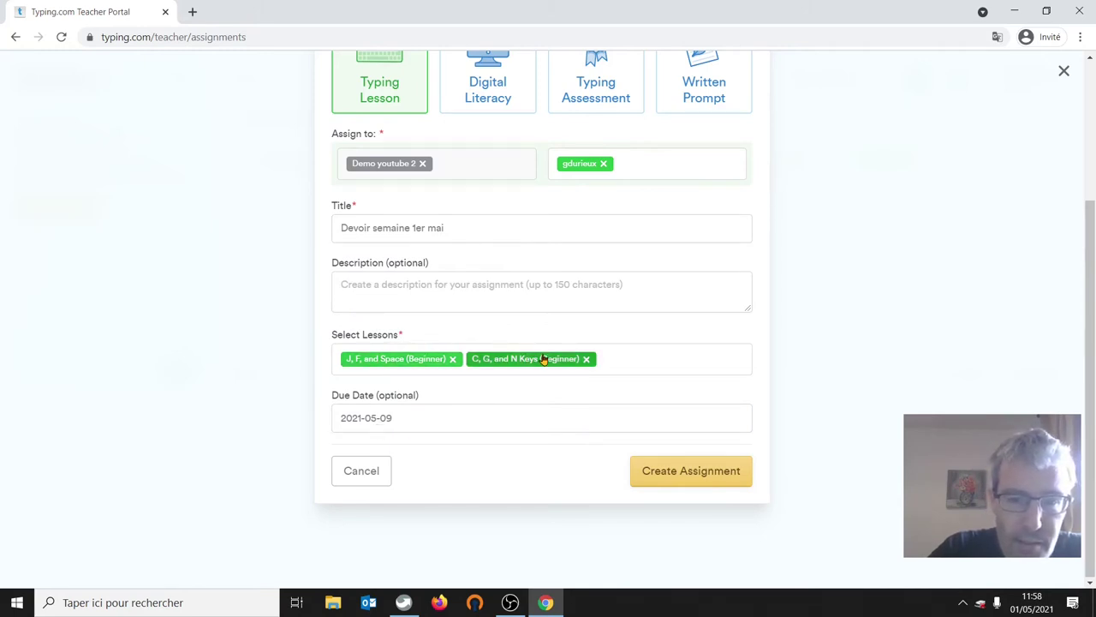
{"action": "left_click", "coordinate": [671, 479]}
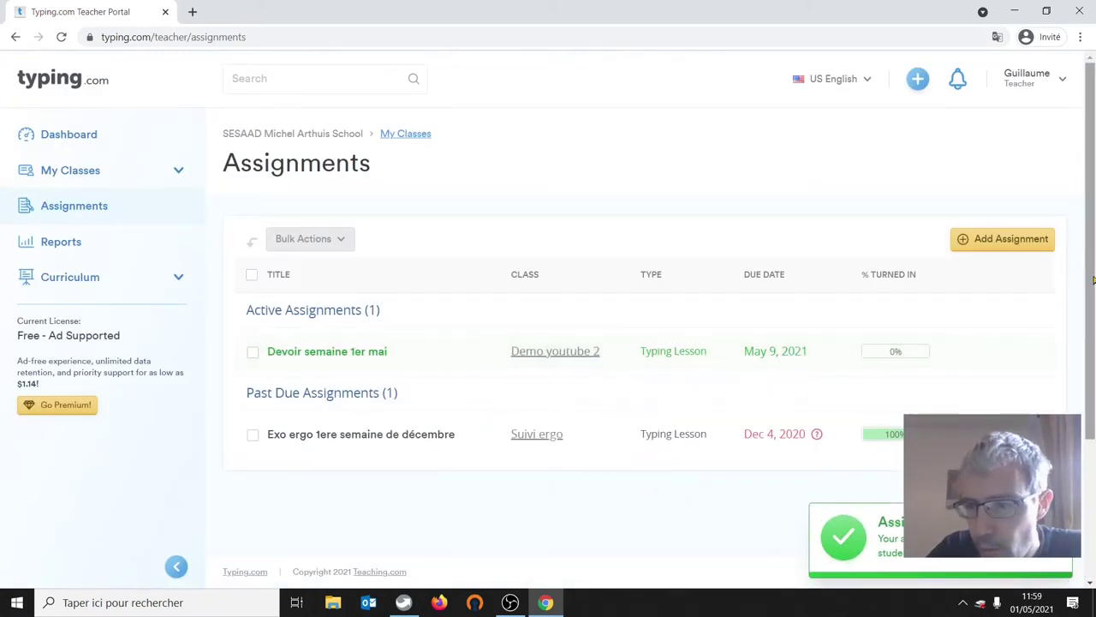
- Sign out of the teacher account from the user menu
{"action": "left_click_drag", "start_coordinate": [1093, 300], "coordinate": [1094, 223]}
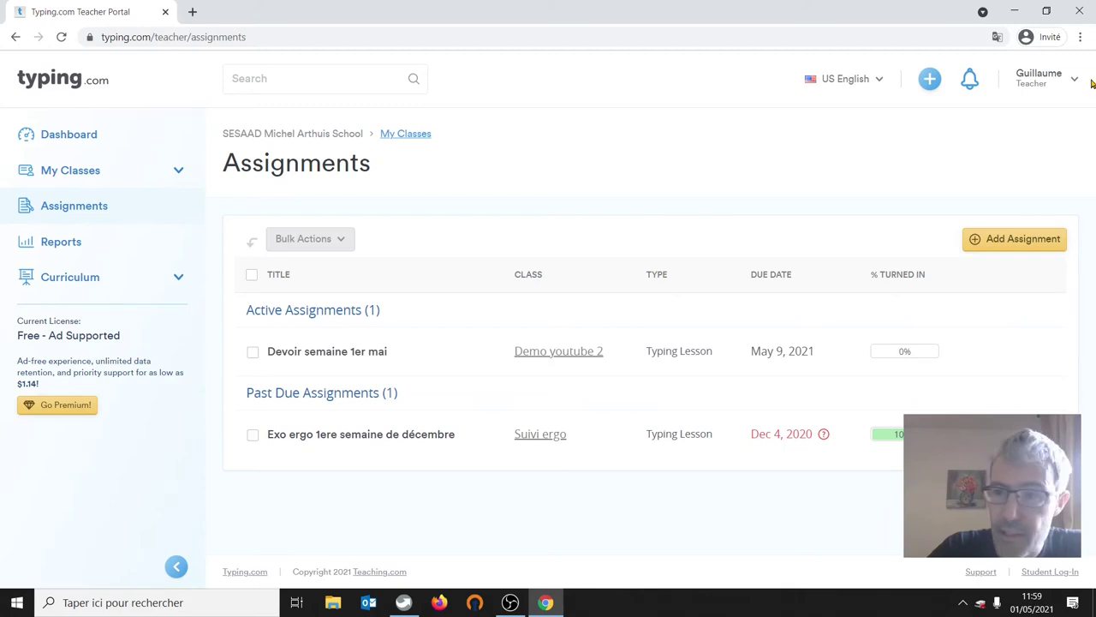
{"action": "left_click", "coordinate": [1037, 74]}
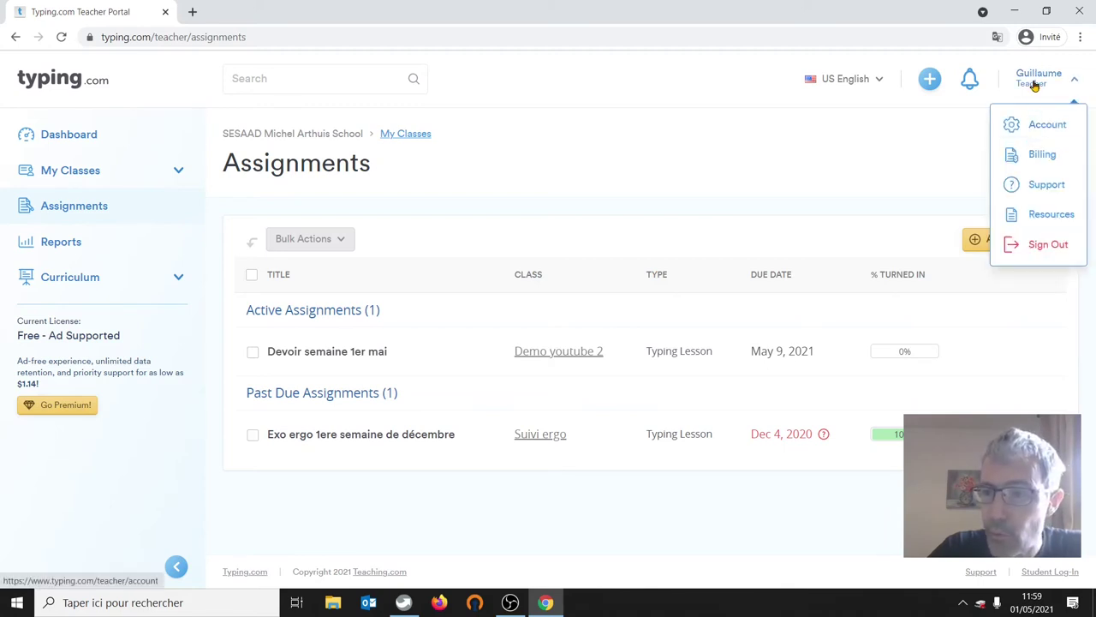
{"action": "left_click", "coordinate": [1036, 246]}
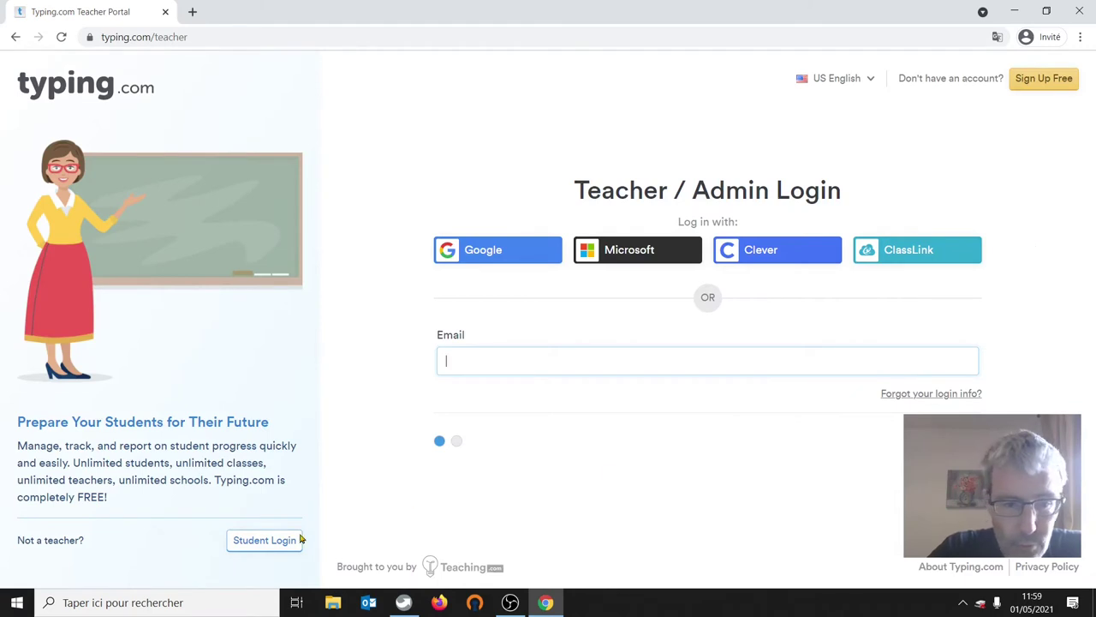
- Log in through Student Login with the student's username and password
{"action": "left_click", "coordinate": [269, 539]}
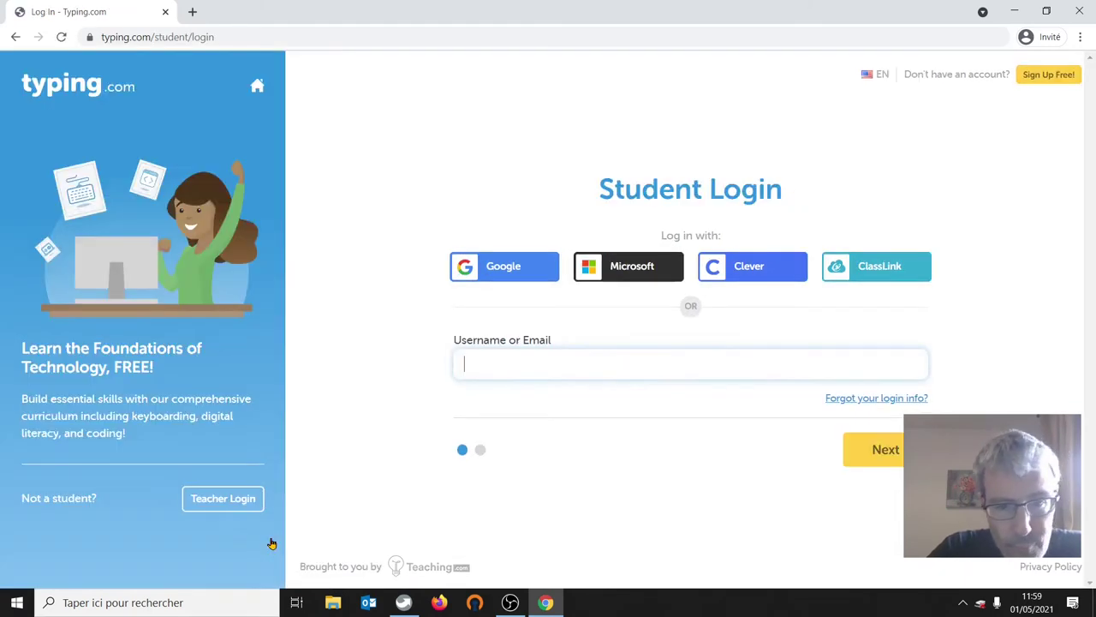
{"action": "type", "text": "student01"}
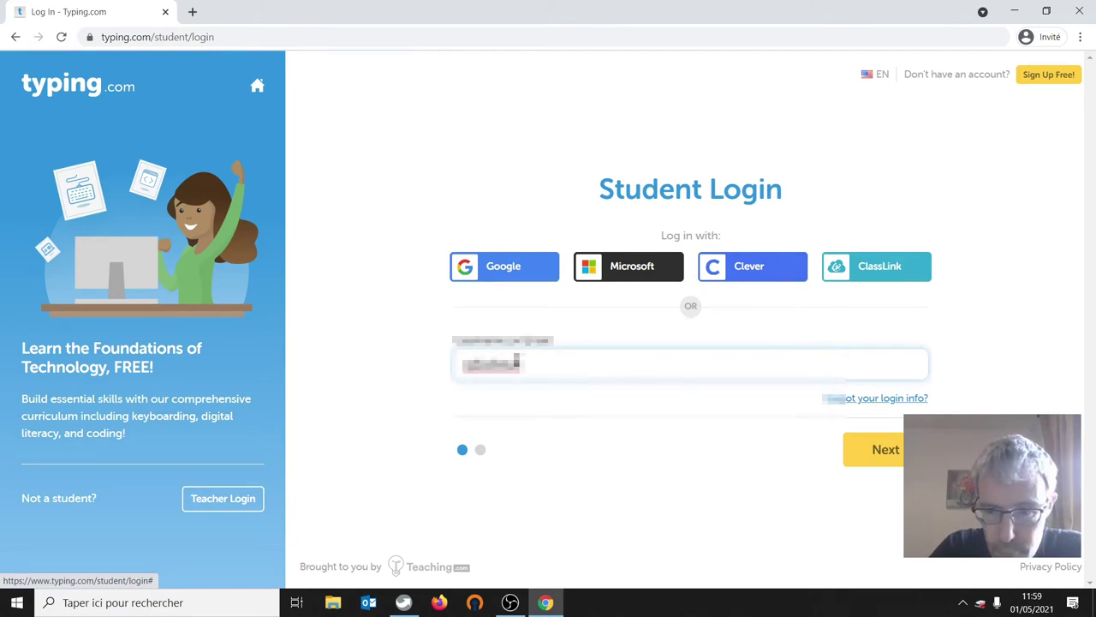
{"action": "key", "text": "Return"}
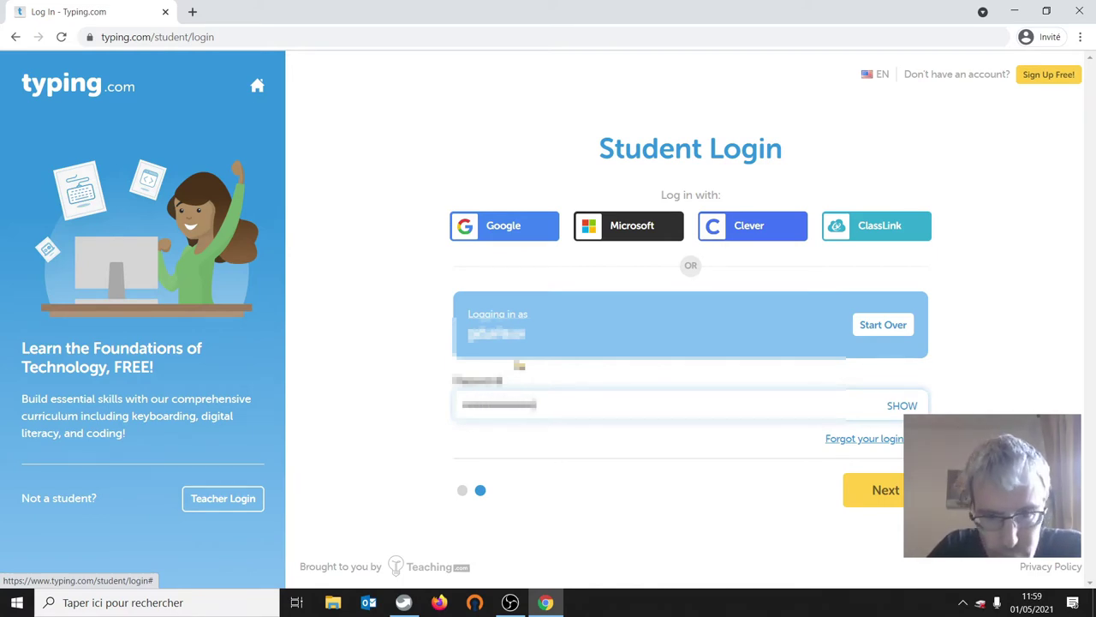
{"action": "left_click", "coordinate": [873, 498]}
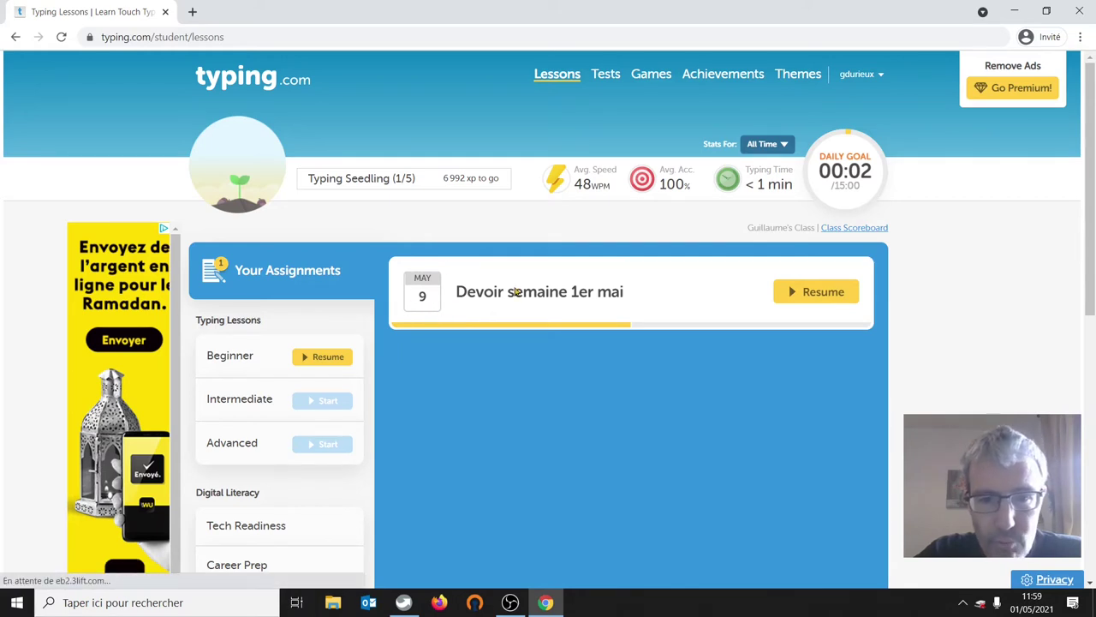
- Resume the Devoir semaine 1er mai lesson and finish the F/Space drill at 48 WPM, 100% accuracy
{"action": "left_click", "coordinate": [824, 293]}
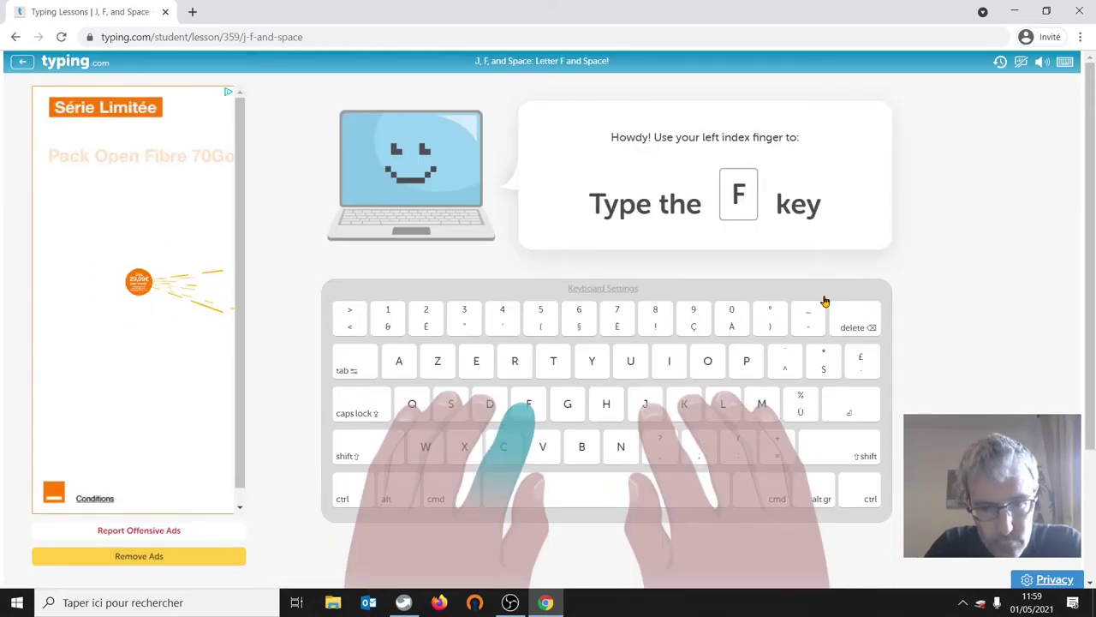
{"action": "type", "text": "f"}
{"action": "key", "text": "Return"}
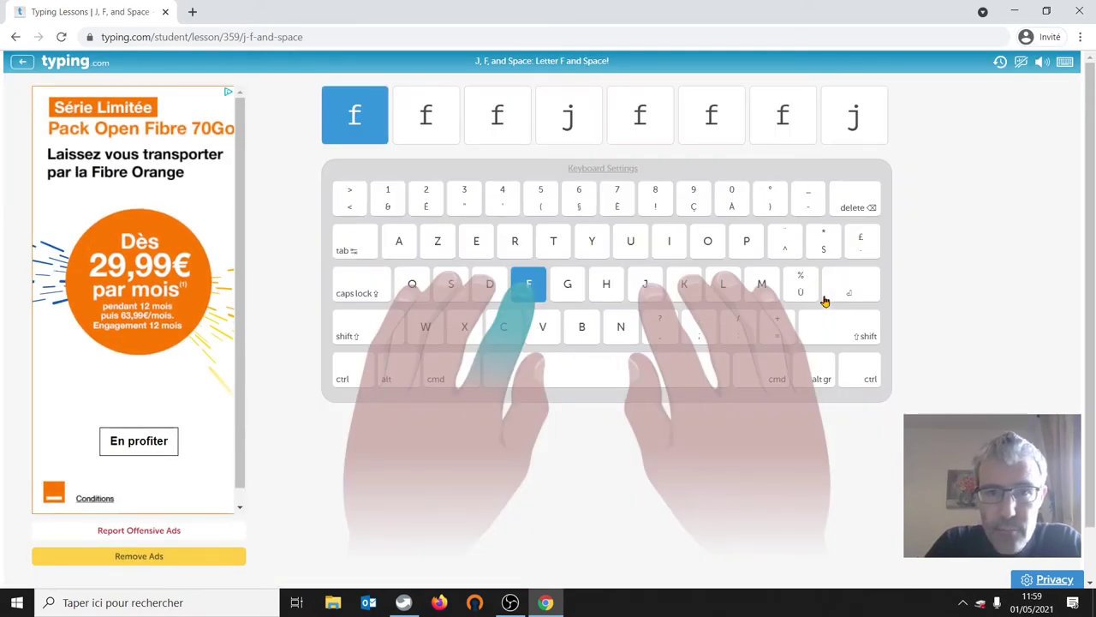
{"action": "type", "text": "fffjfff"}
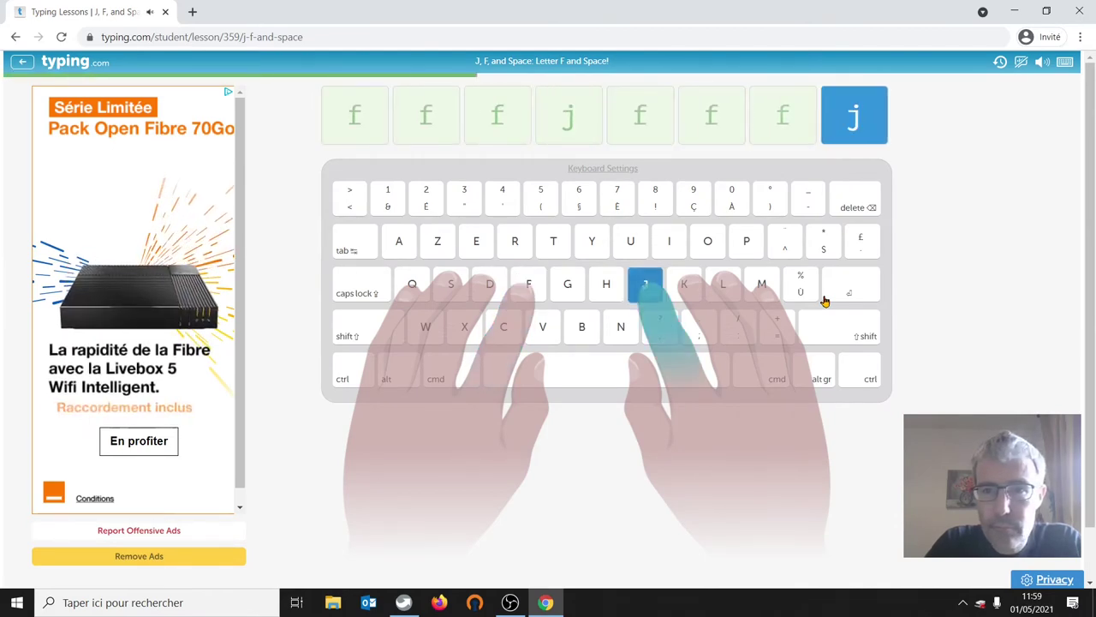
{"action": "type", "text": "jfffj"}
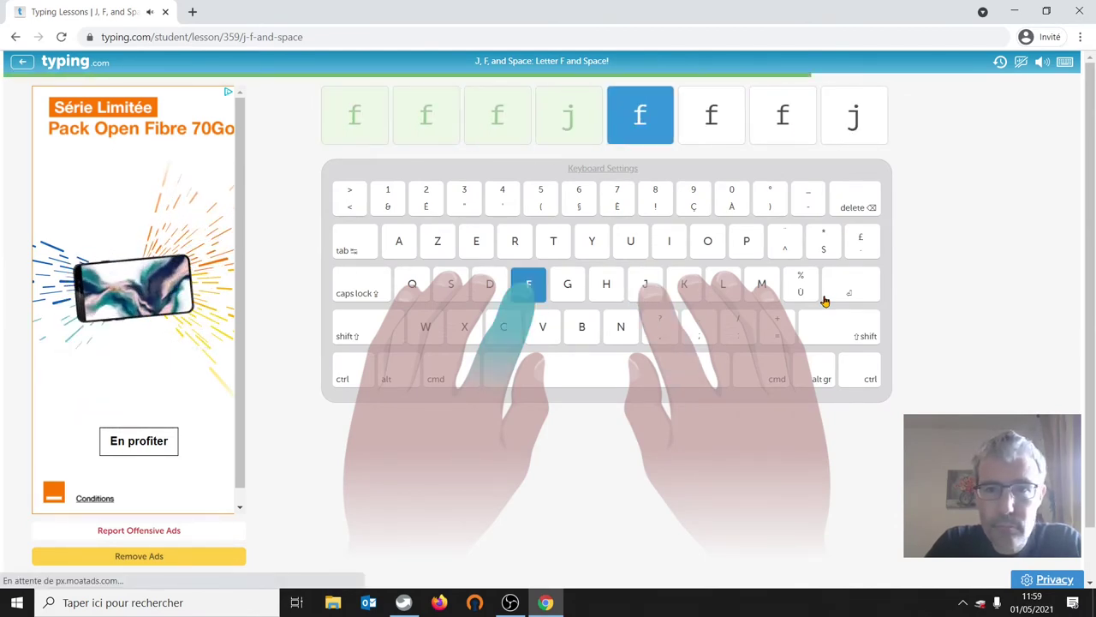
{"action": "type", "text": "fffj"}
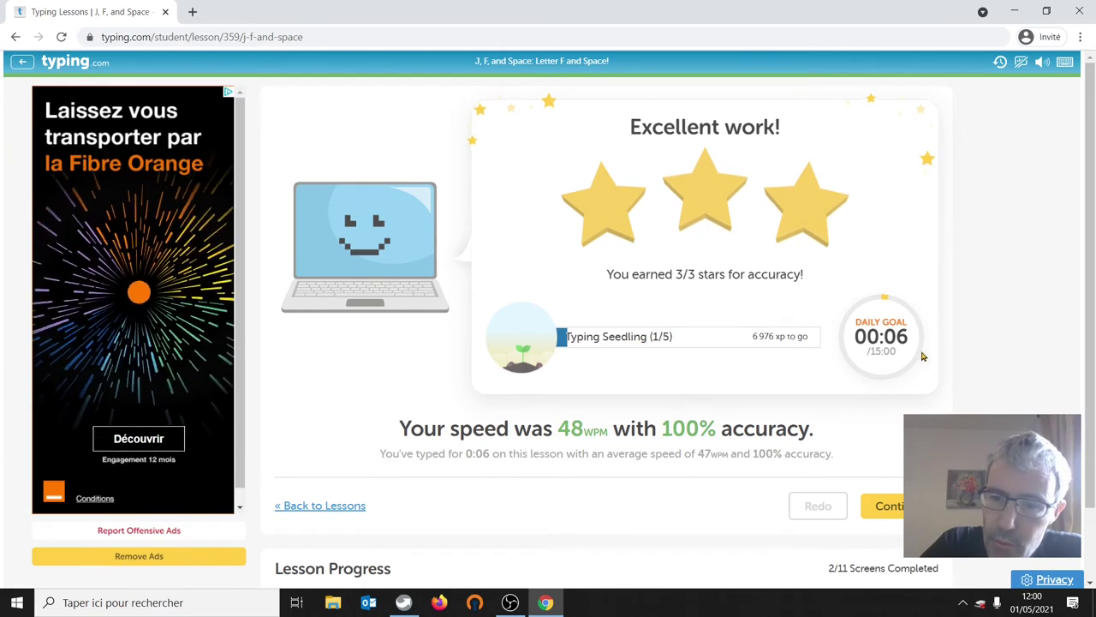
{"action": "left_click", "coordinate": [885, 509]}
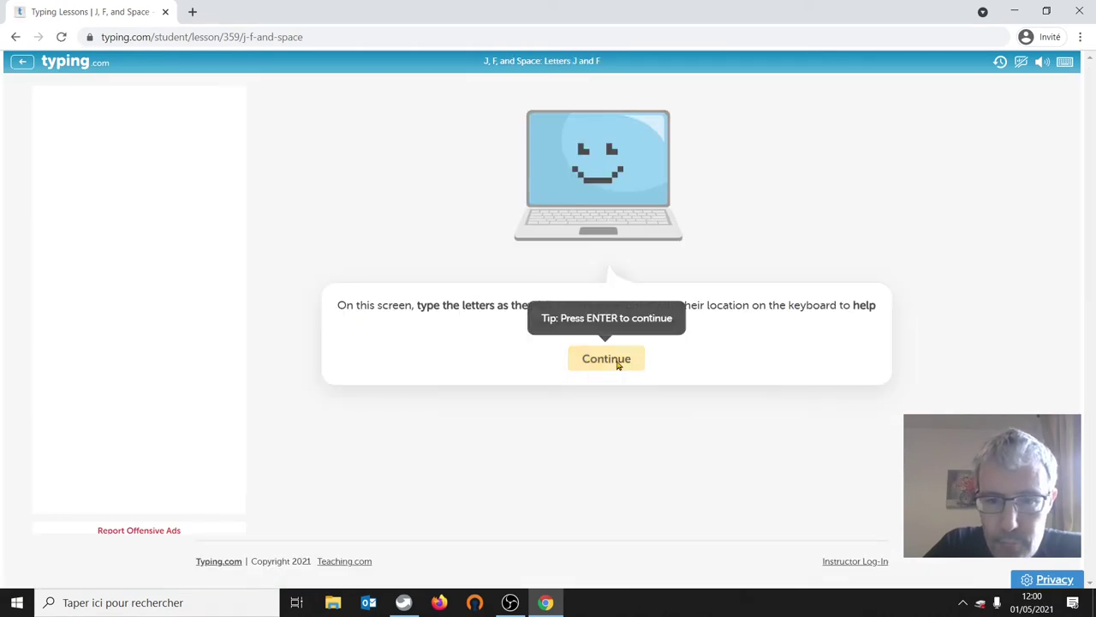
- Finish the Letters J and F drill at 49 WPM, 100% accuracy, and return to Lessons
{"action": "left_click", "coordinate": [617, 363]}
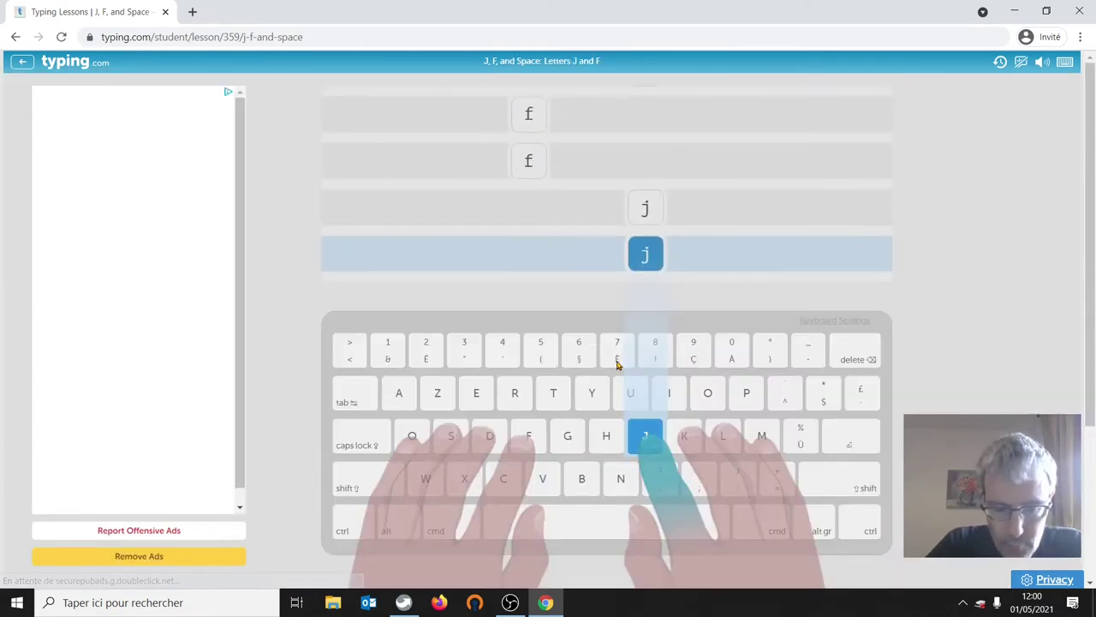
{"action": "type", "text": "jffjjffjjjff"}
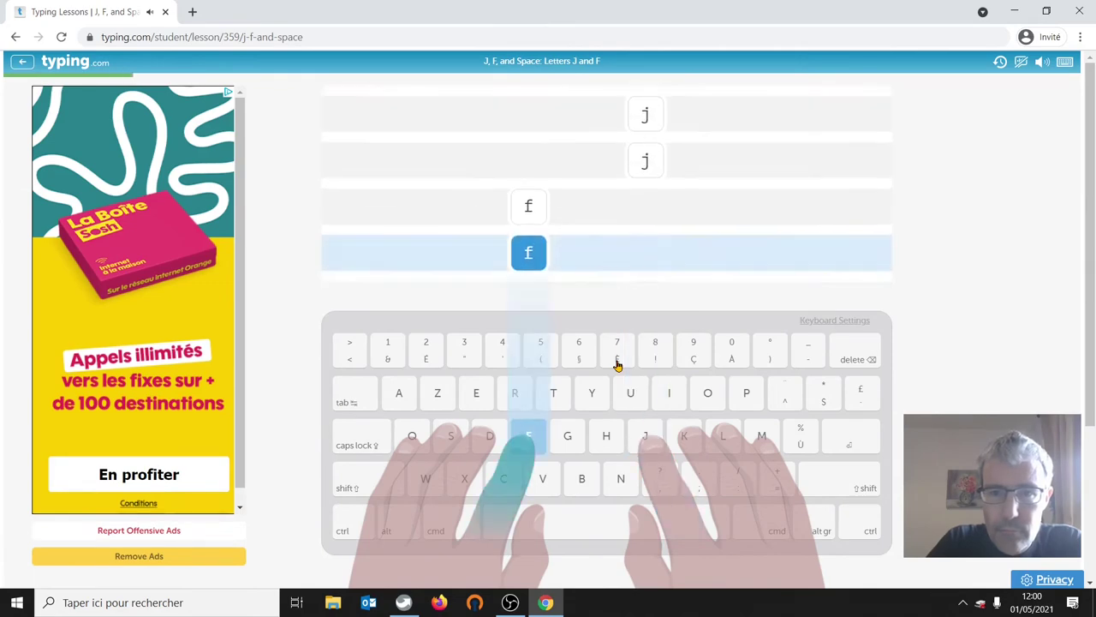
{"action": "type", "text": "ffjfjff"}
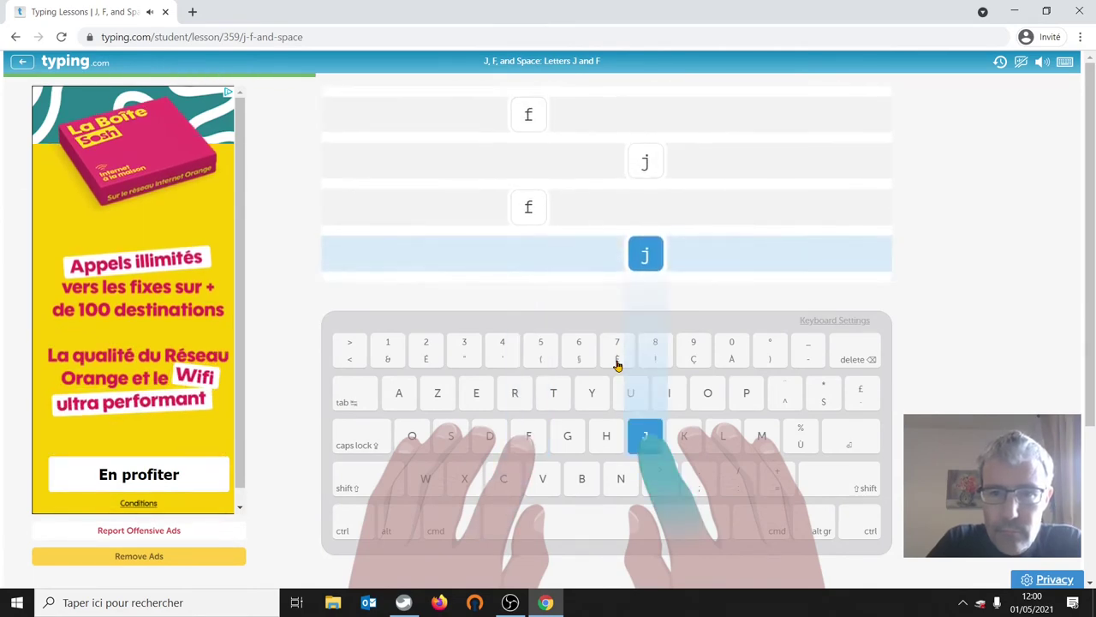
{"action": "type", "text": "jjfjfffjj"}
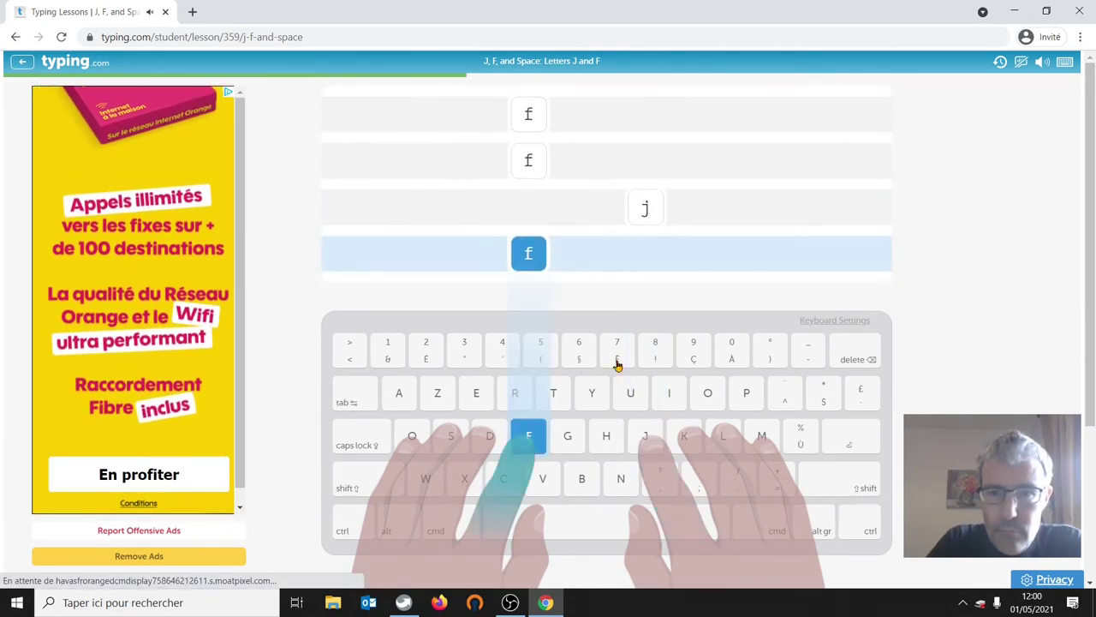
{"action": "type", "text": "ffjjffj"}
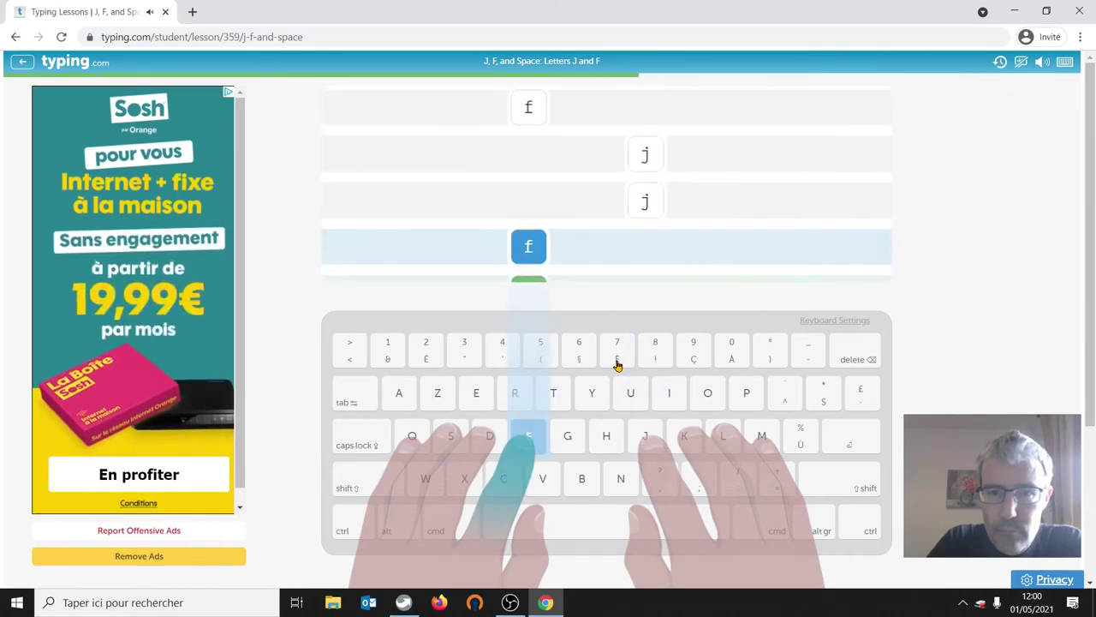
{"action": "type", "text": "jjjffjffj"}
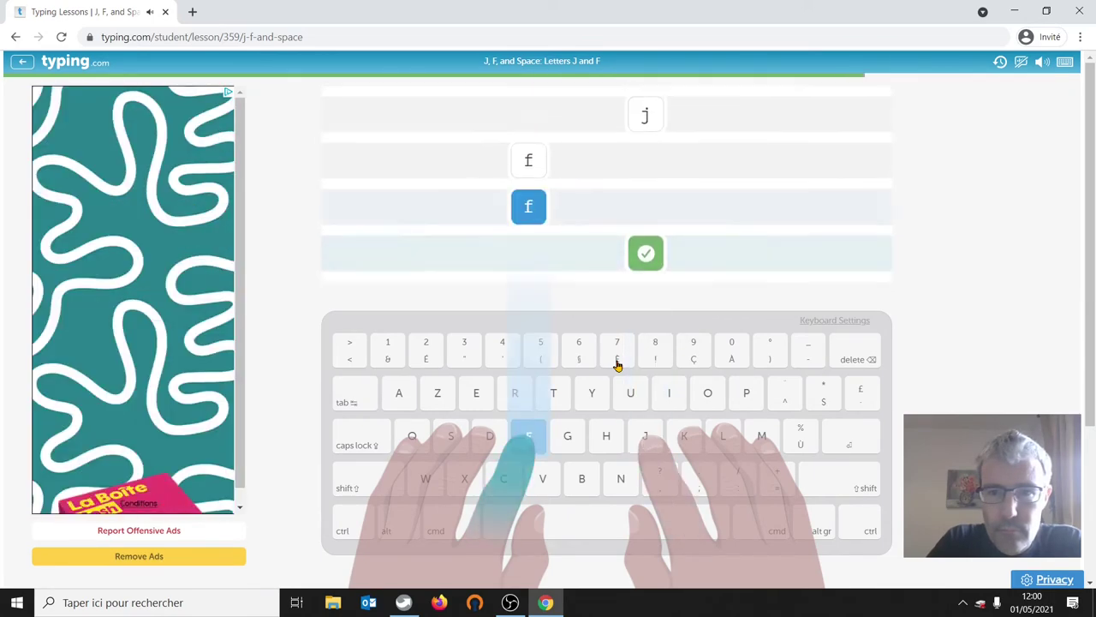
{"action": "type", "text": "fjfjff"}
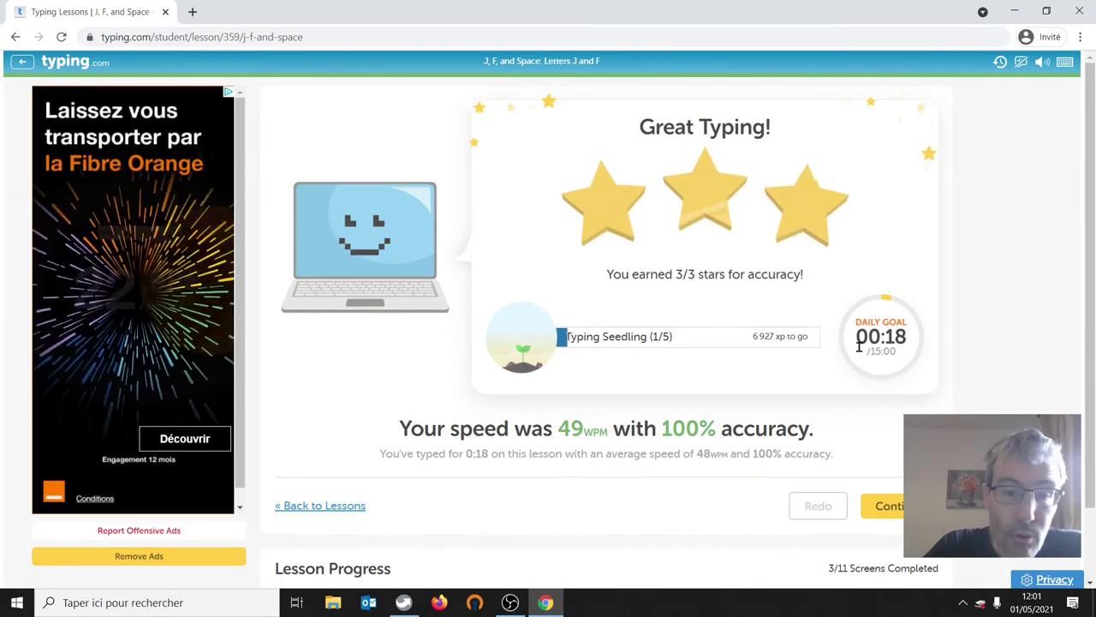
{"action": "left_click", "coordinate": [897, 509]}
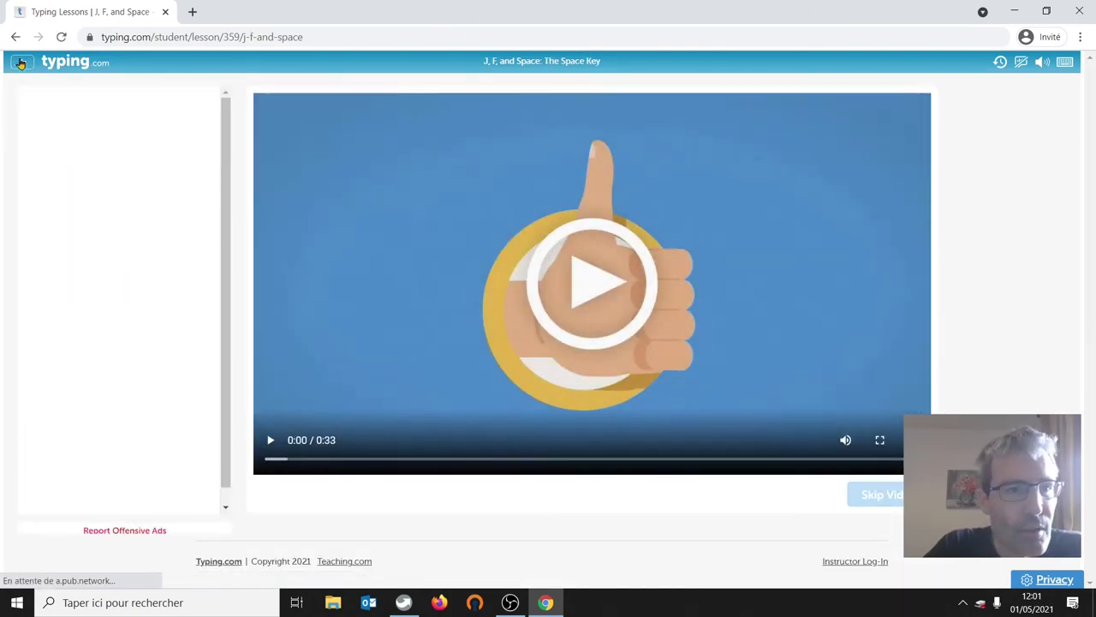
{"action": "left_click", "coordinate": [21, 63]}
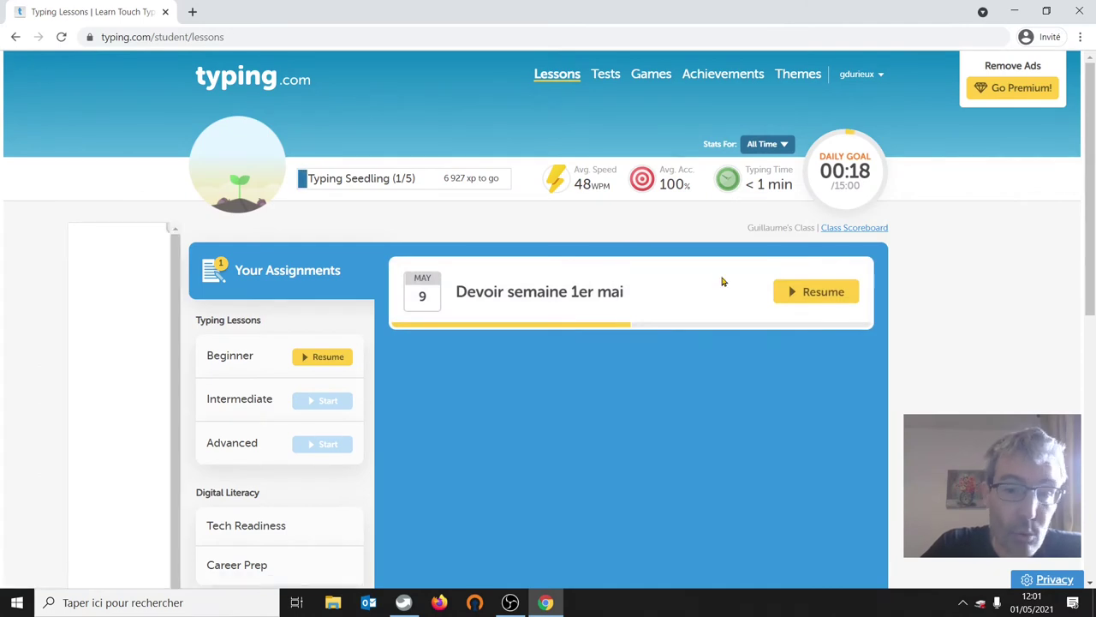
- Log out of the student account and sign in as the teacher to My Classes
{"action": "left_click", "coordinate": [860, 74]}
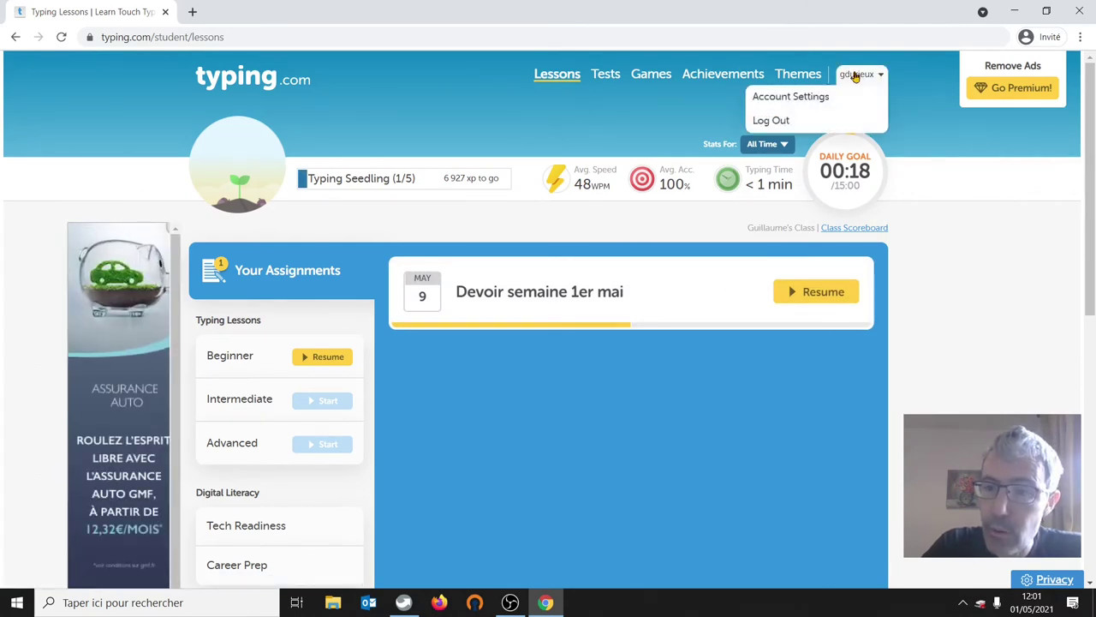
{"action": "left_click", "coordinate": [771, 122]}
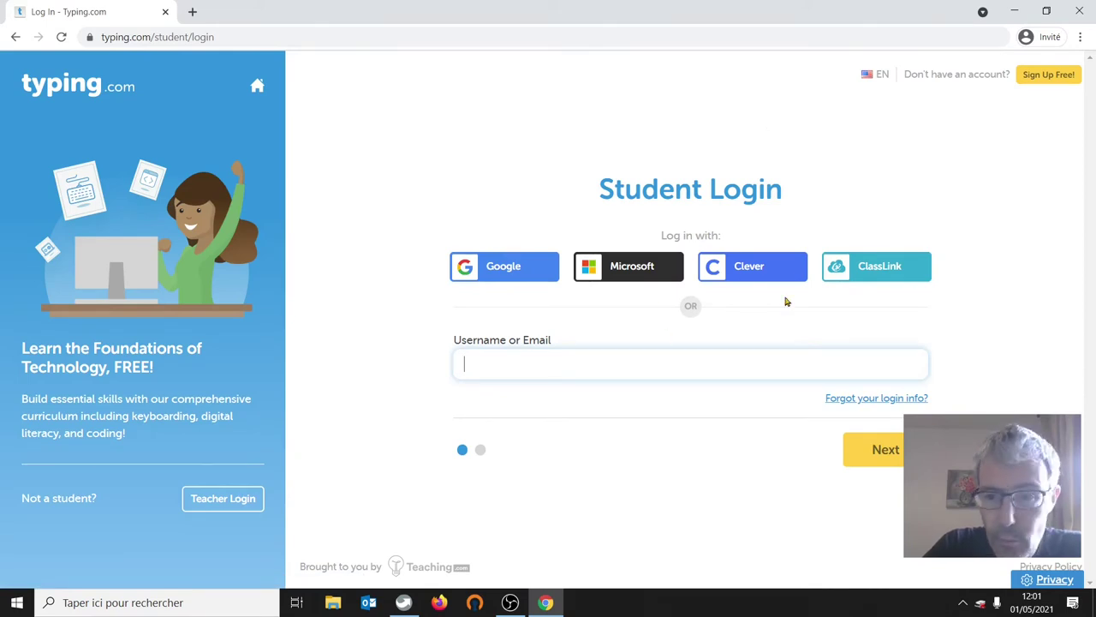
{"action": "left_click", "coordinate": [224, 495]}
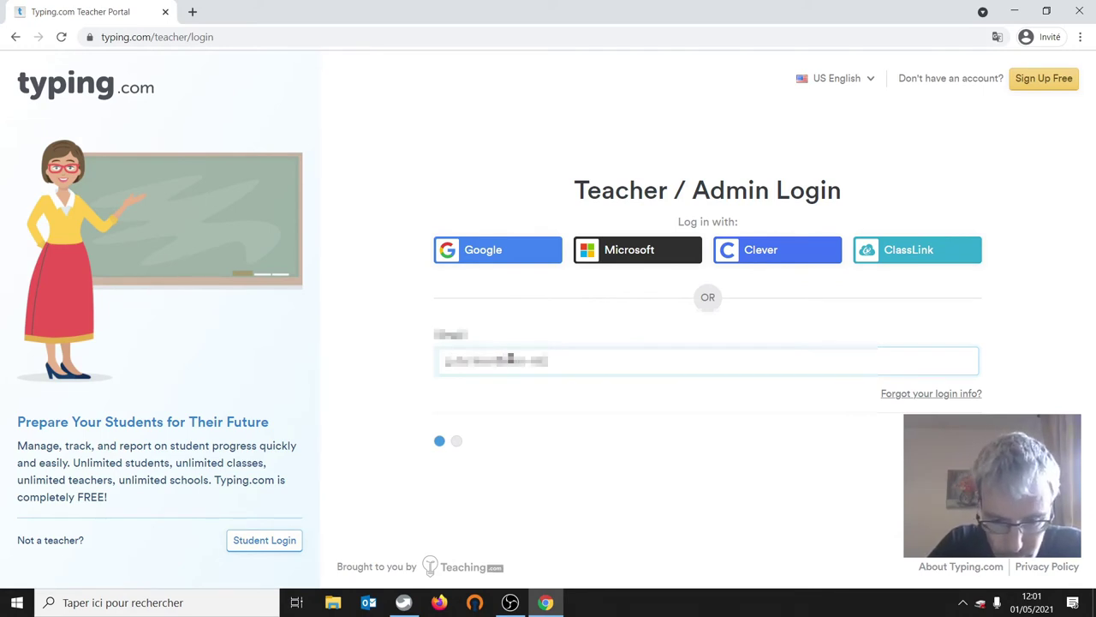
{"action": "key", "text": "Return"}
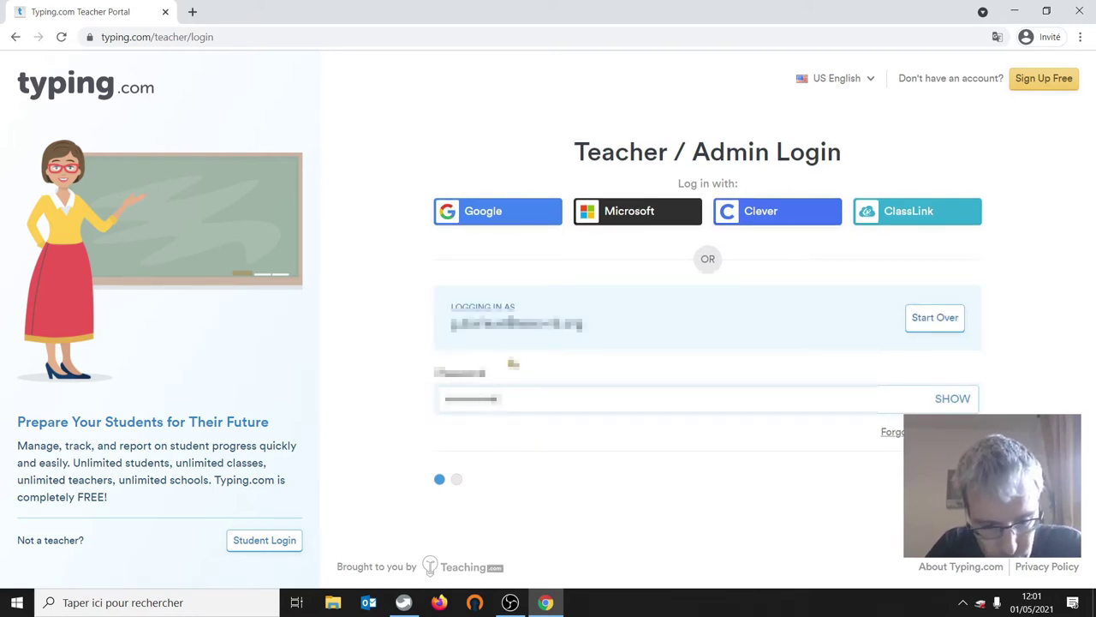
{"action": "key", "text": "Return"}
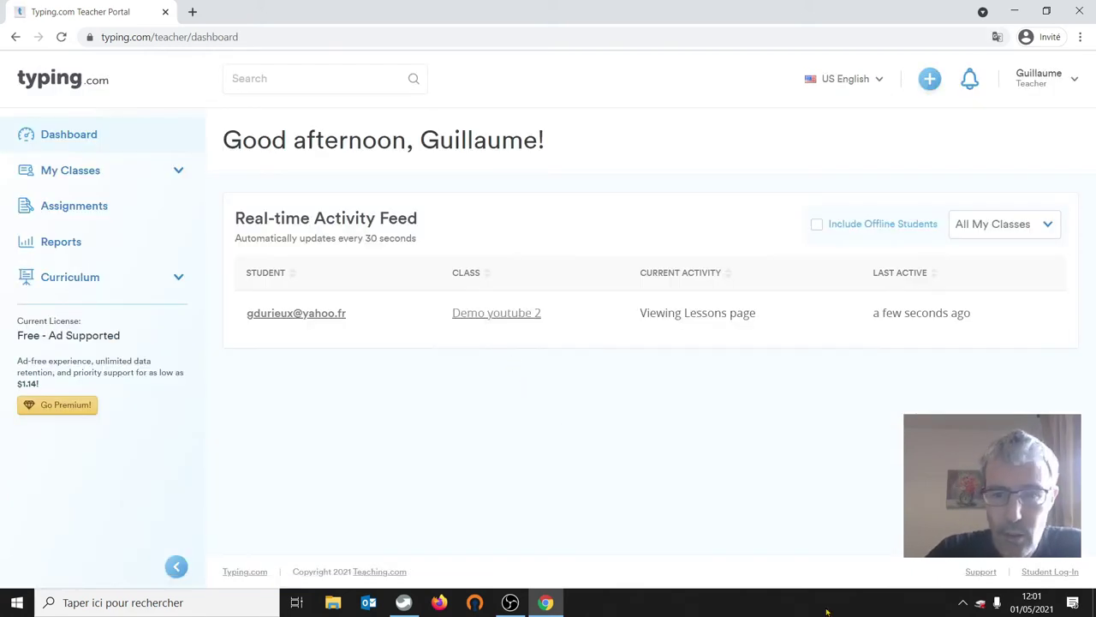
{"action": "left_click", "coordinate": [53, 175]}
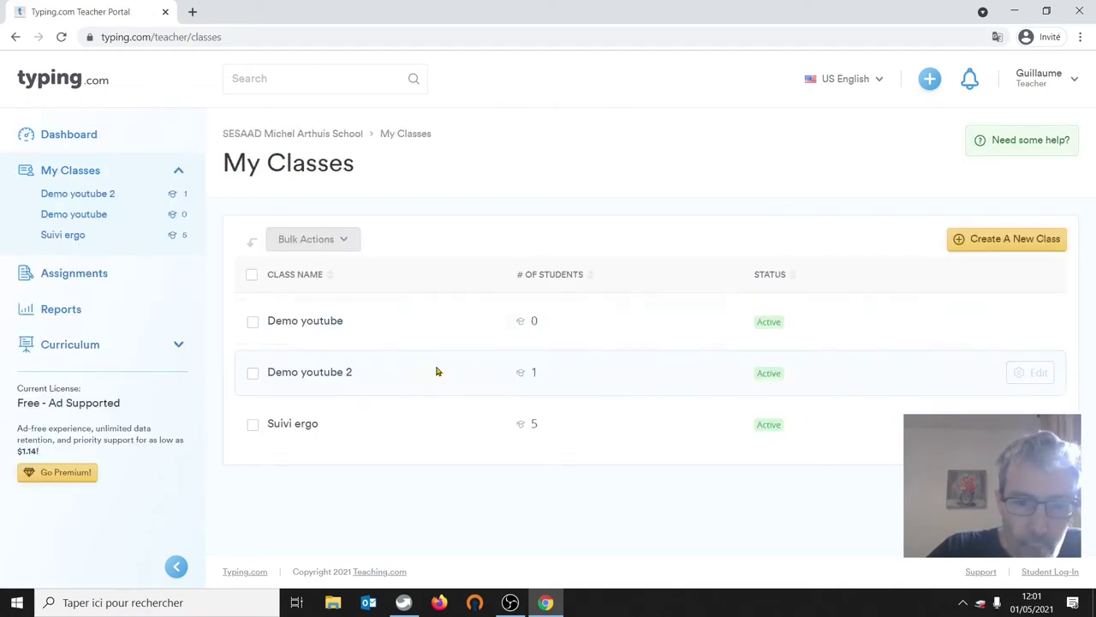
- Open Demo youtube 2's Assignments and confirm Devoir semaine 1er mai is still 0% turned in
{"action": "left_click", "coordinate": [305, 375]}
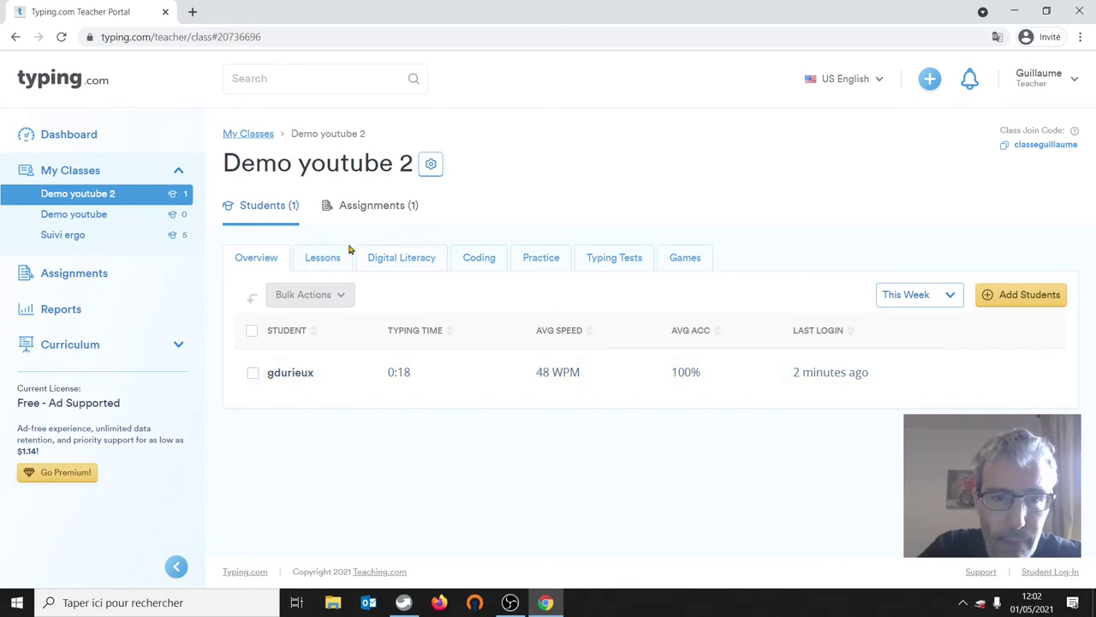
{"action": "left_click", "coordinate": [367, 210]}
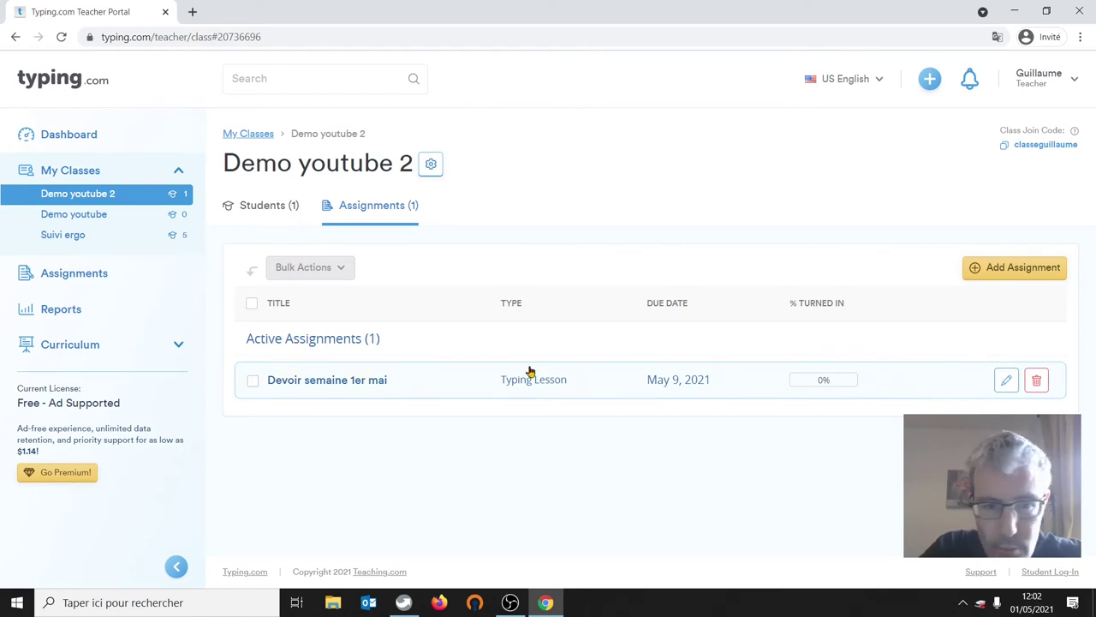
{"action": "left_click", "coordinate": [334, 382]}
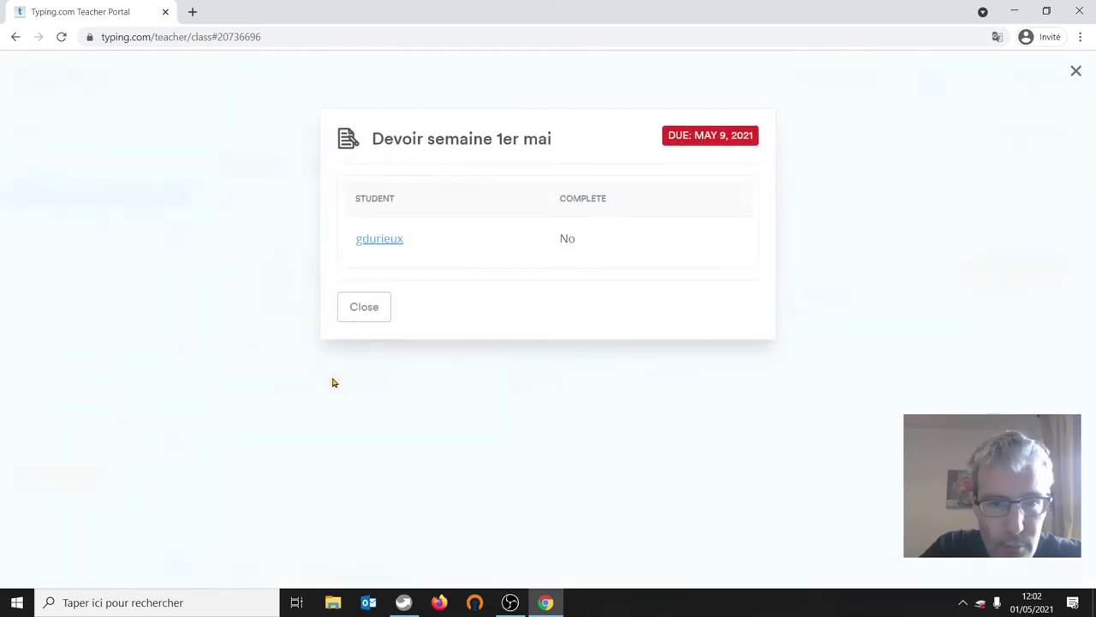
{"action": "left_click", "coordinate": [364, 309]}
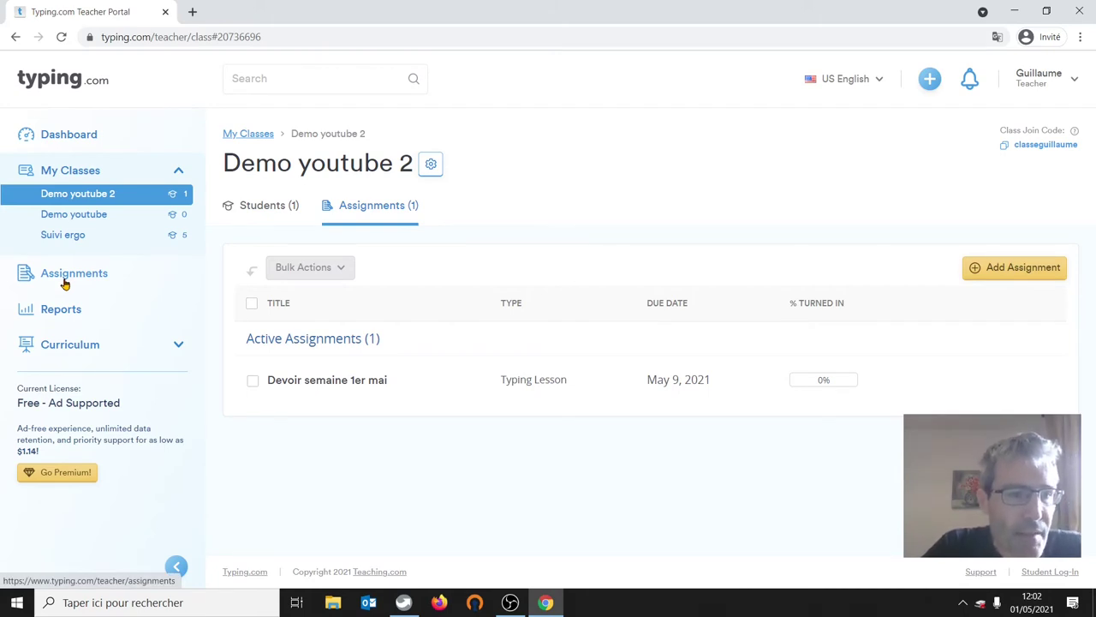
- Open the Demo youtube 2 class settings at its game access options
{"action": "left_click", "coordinate": [75, 172]}
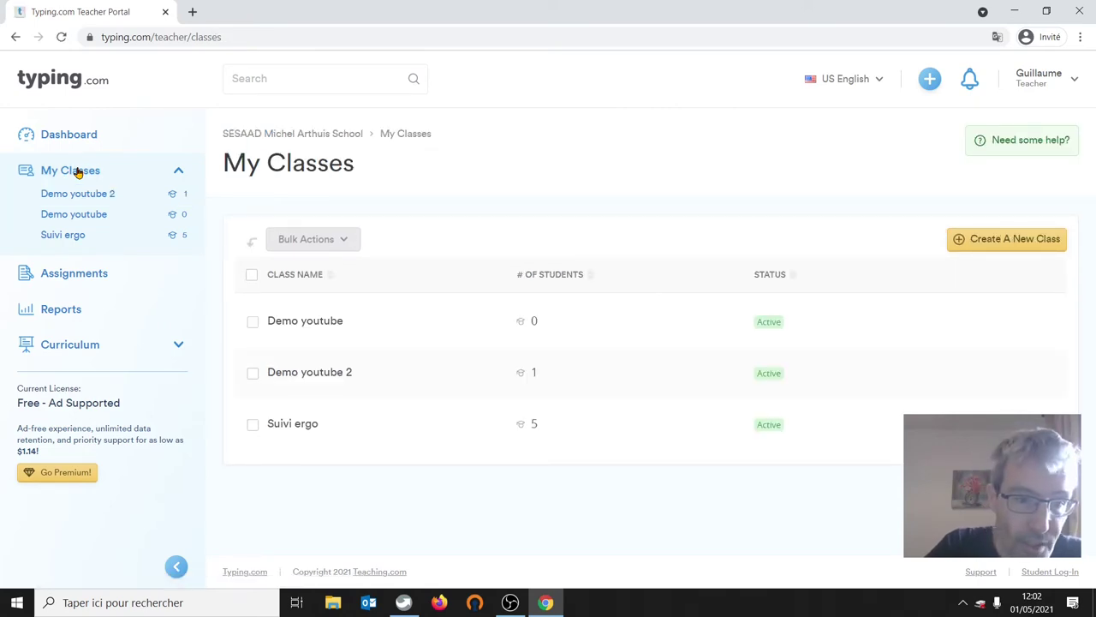
{"action": "left_click", "coordinate": [306, 374]}
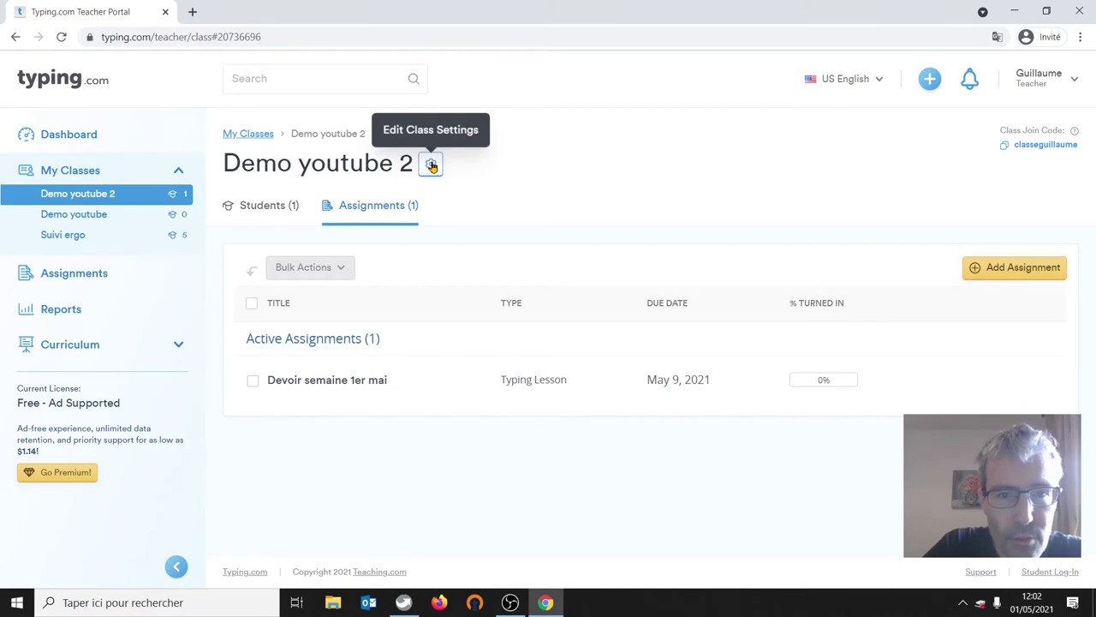
{"action": "left_click", "coordinate": [432, 165]}
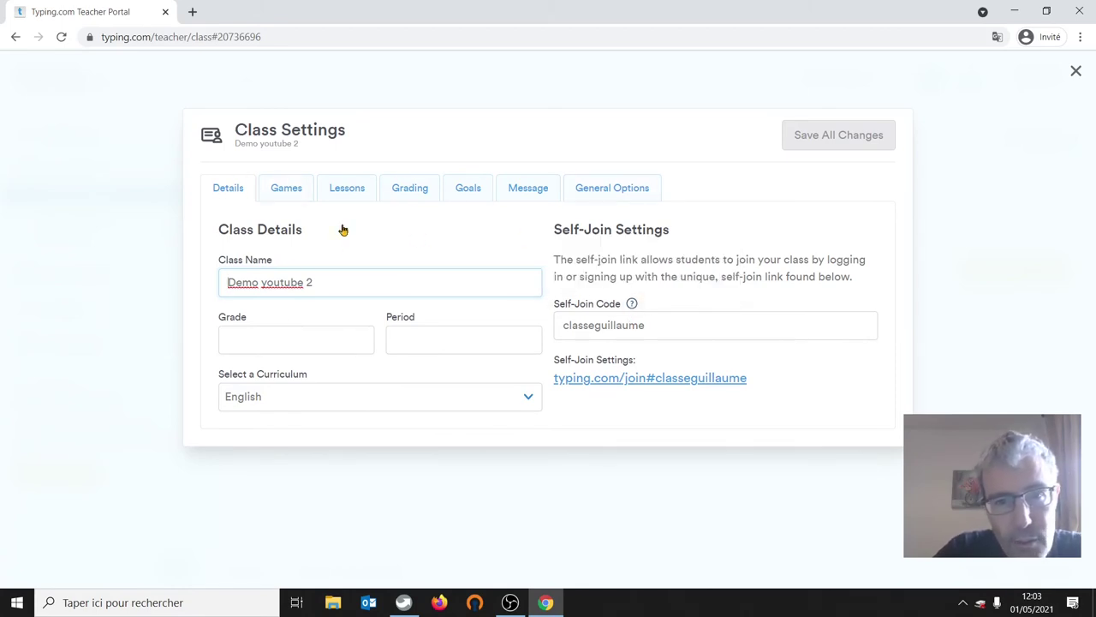
{"action": "left_click", "coordinate": [279, 195]}
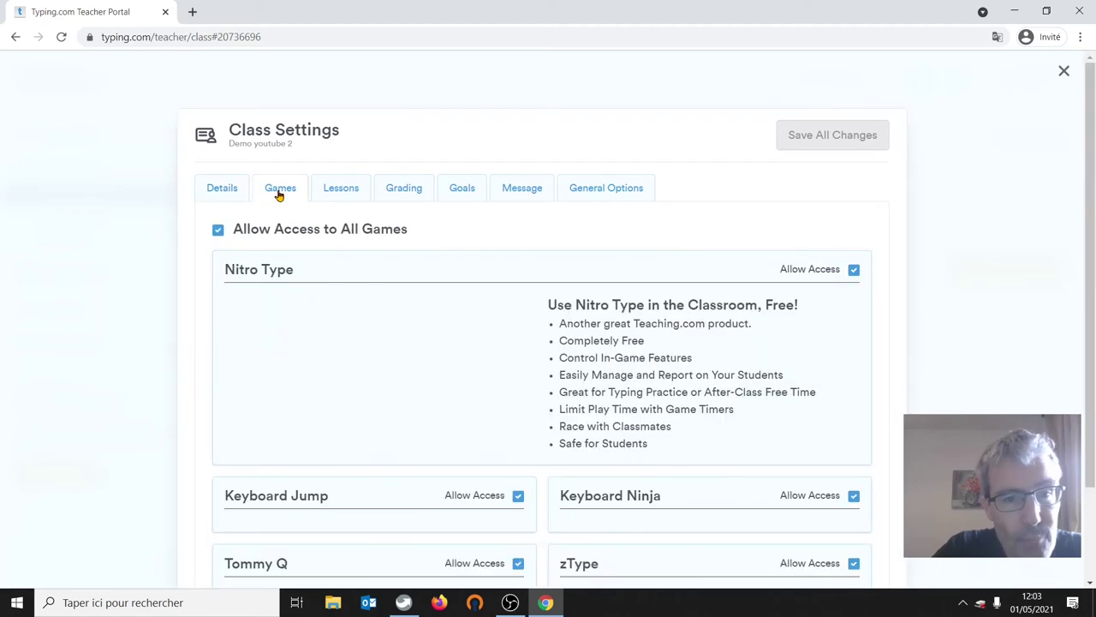
- Block Keyboard Jump, Tommy Q, zType and Keyboard Ninja, leaving Nitro Type allowed
{"action": "left_click", "coordinate": [854, 271]}
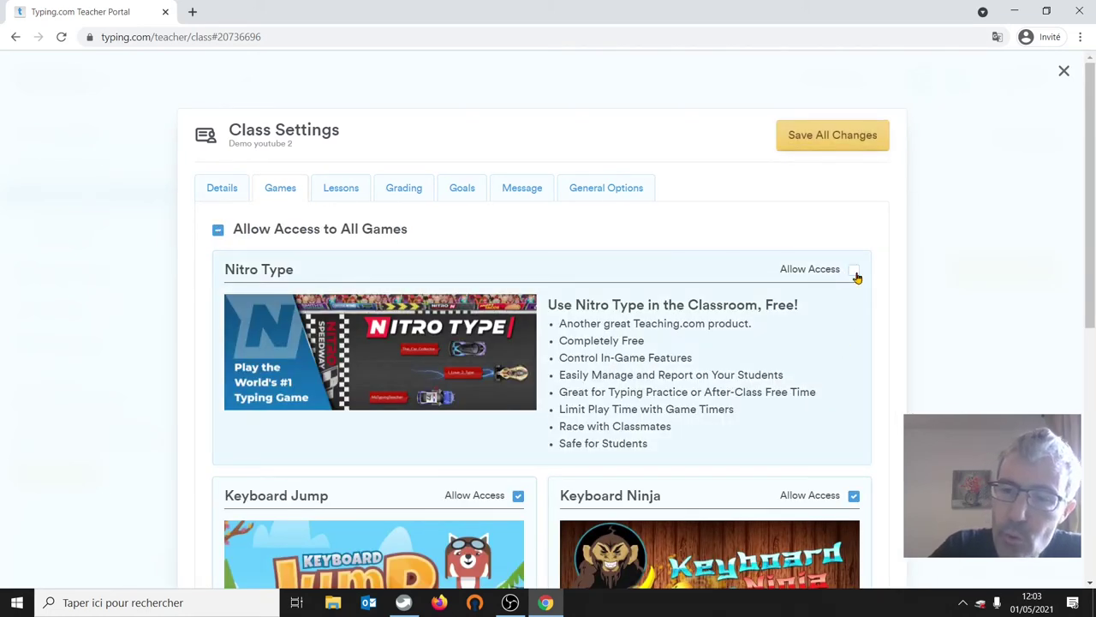
{"action": "left_click", "coordinate": [854, 271]}
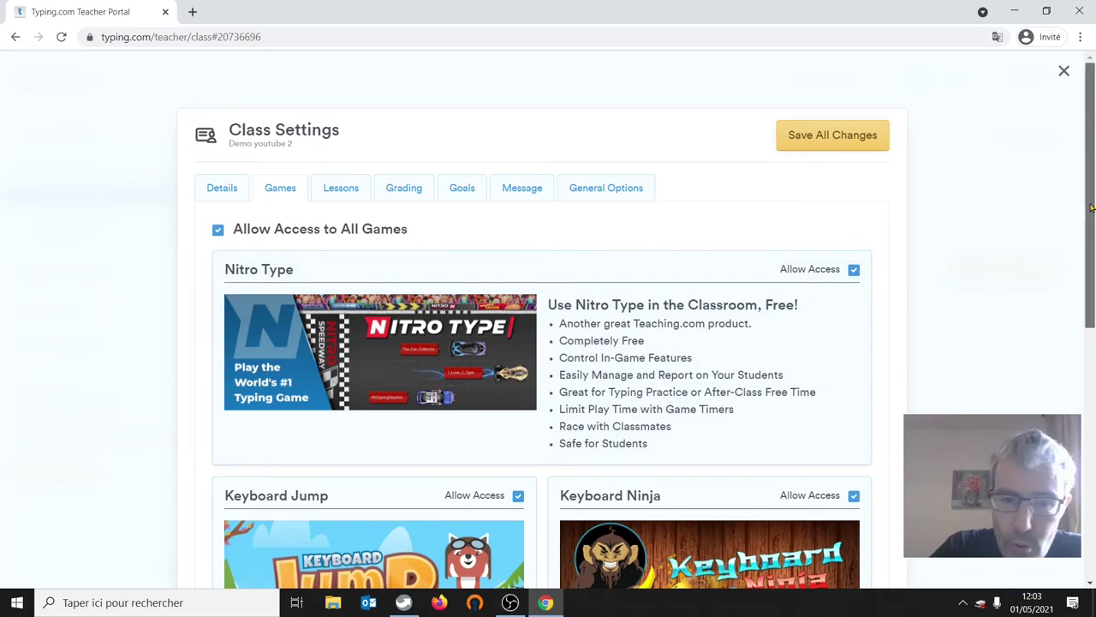
{"action": "left_click_drag", "start_coordinate": [1092, 208], "coordinate": [1093, 245]}
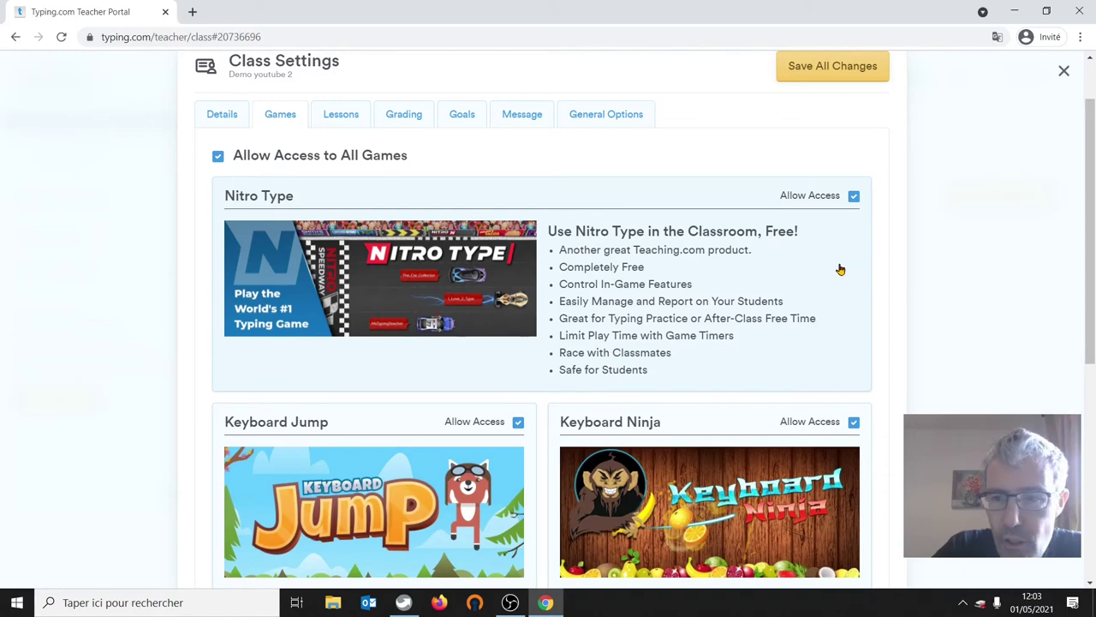
{"action": "left_click_drag", "start_coordinate": [1092, 175], "coordinate": [1093, 292]}
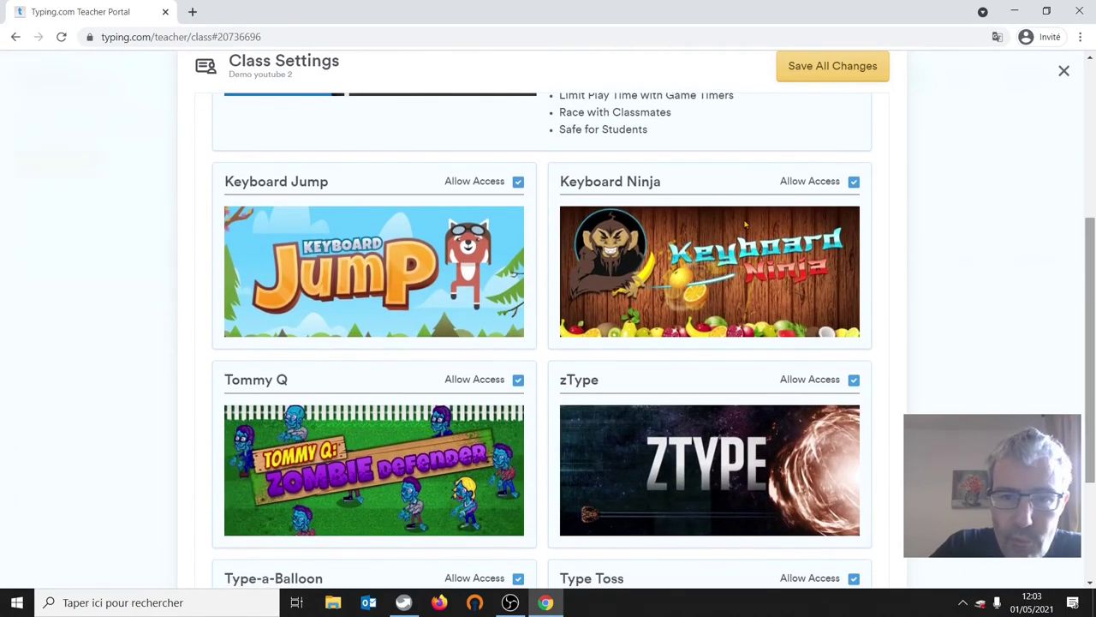
{"action": "left_click", "coordinate": [518, 182]}
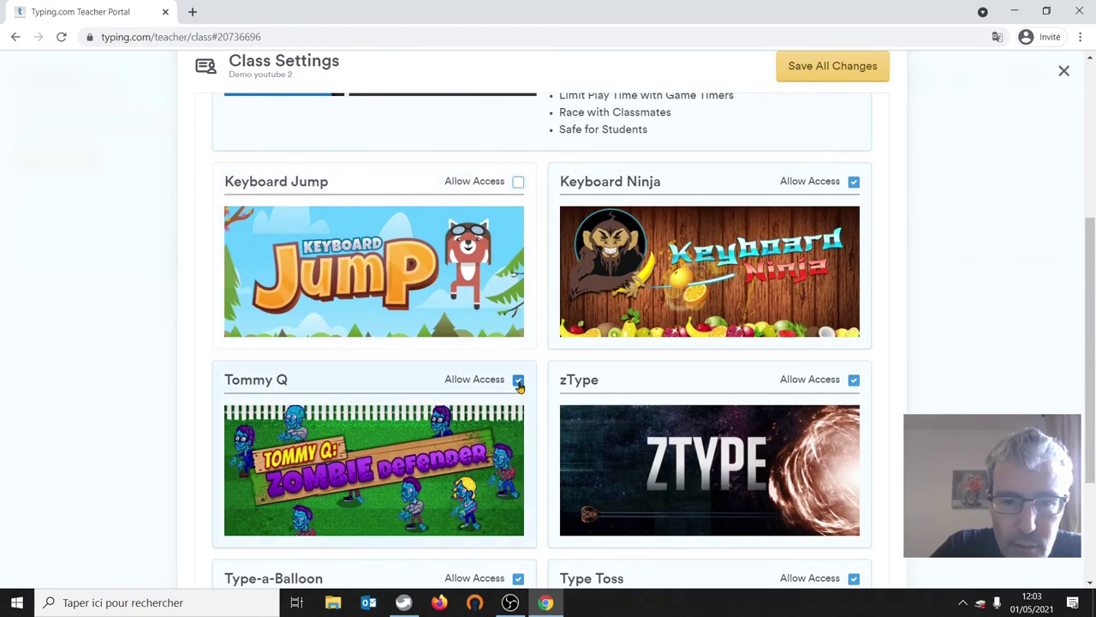
{"action": "left_click", "coordinate": [518, 380]}
{"action": "left_click", "coordinate": [854, 380]}
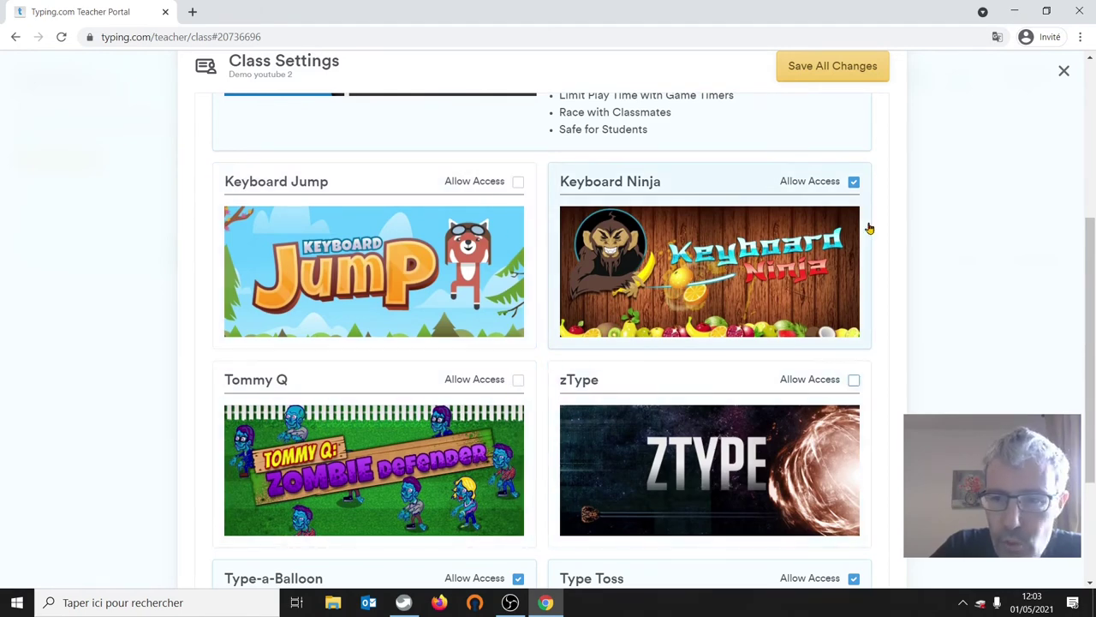
{"action": "left_click", "coordinate": [854, 183]}
- Block Type Toss as well and save the game access changes
{"action": "left_click_drag", "start_coordinate": [1094, 274], "coordinate": [1084, 222]}
{"action": "scroll", "coordinate": [1083, 222], "scroll_direction": "down", "scroll_amount": 3}
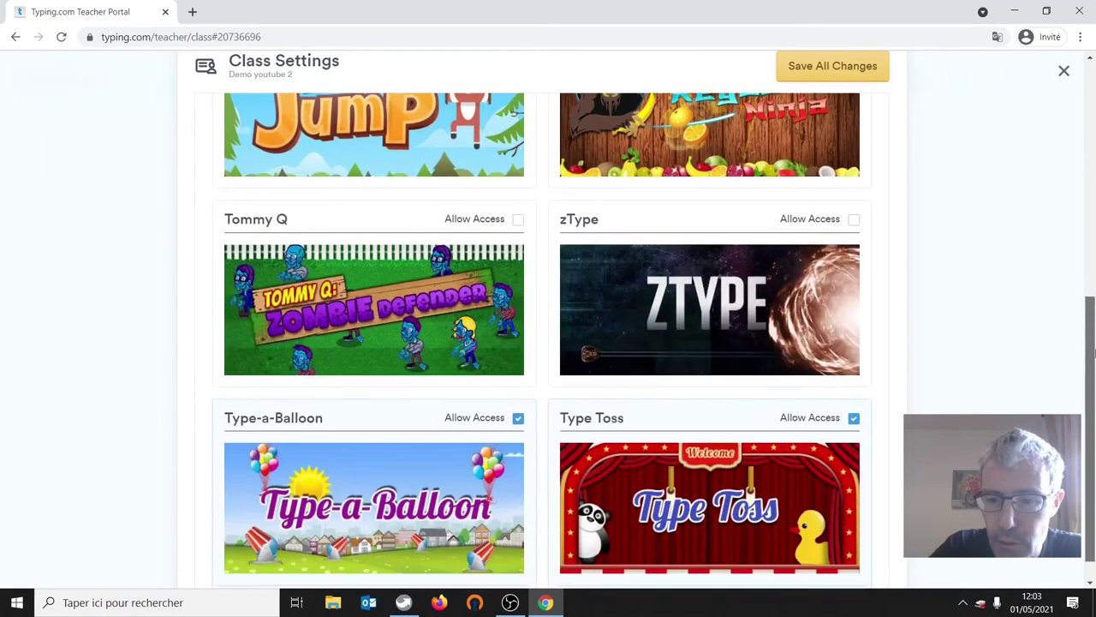
{"action": "left_click", "coordinate": [853, 410]}
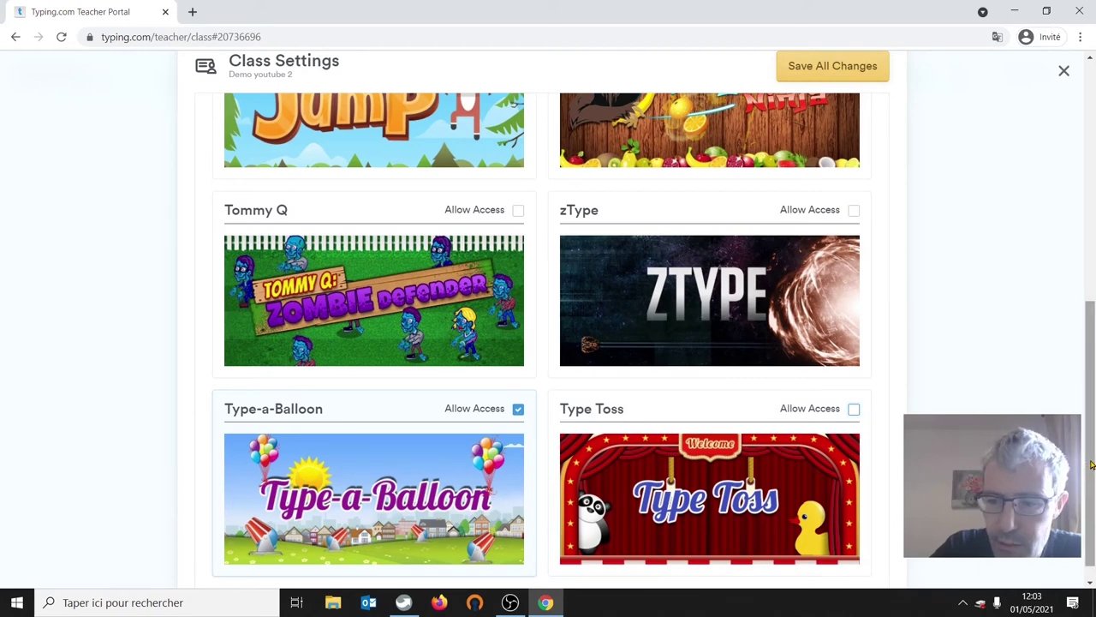
{"action": "left_click_drag", "start_coordinate": [1090, 443], "coordinate": [1092, 182]}
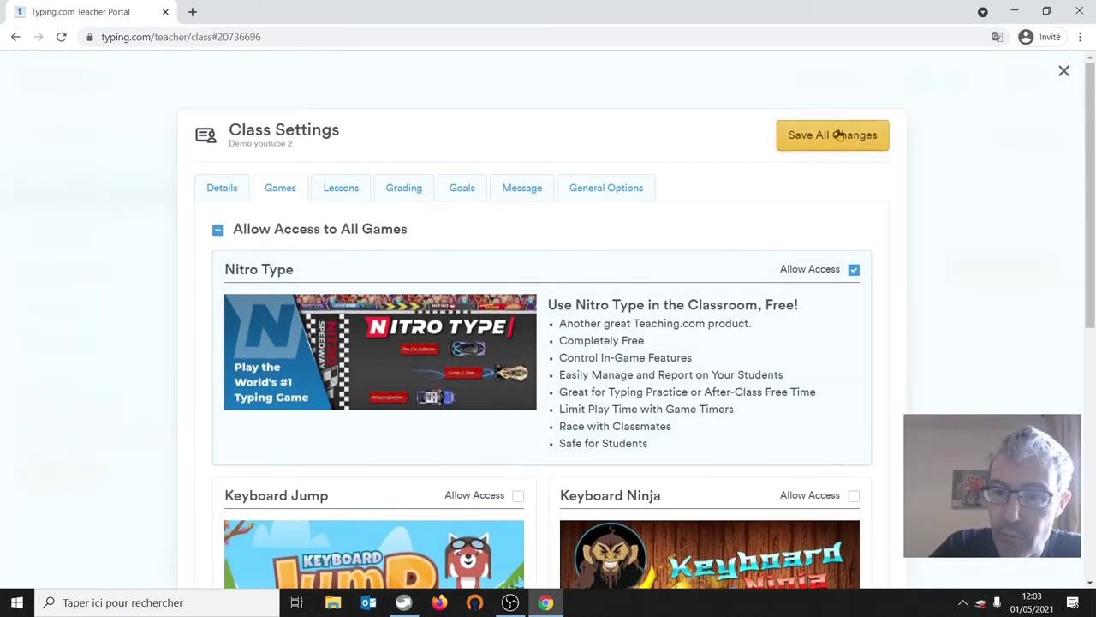
{"action": "left_click", "coordinate": [808, 139]}
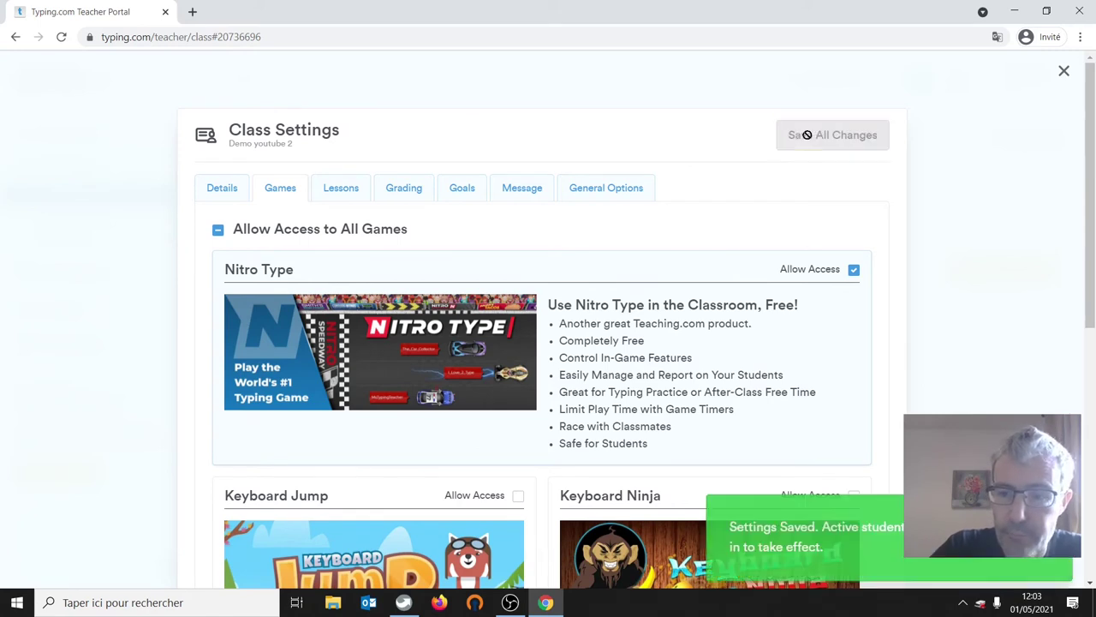
{"action": "left_click", "coordinate": [340, 192]}
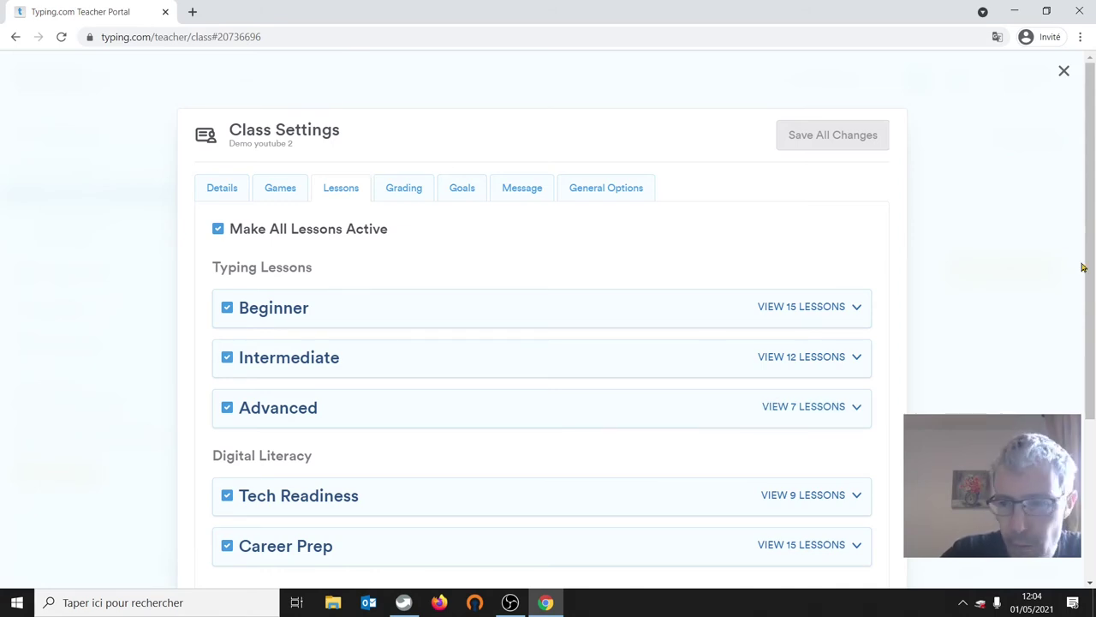
- Uncheck the Tech Readiness, Career Prep, Coding Essentials and Stories lesson groups
{"action": "left_click_drag", "start_coordinate": [1091, 243], "coordinate": [1093, 359]}
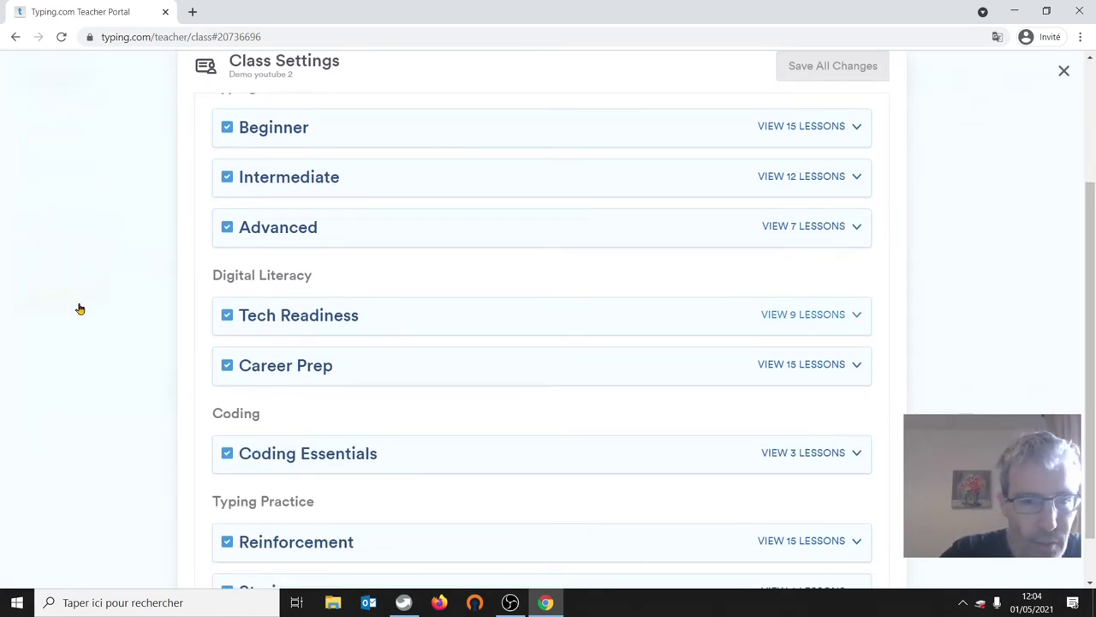
{"action": "left_click", "coordinate": [227, 315]}
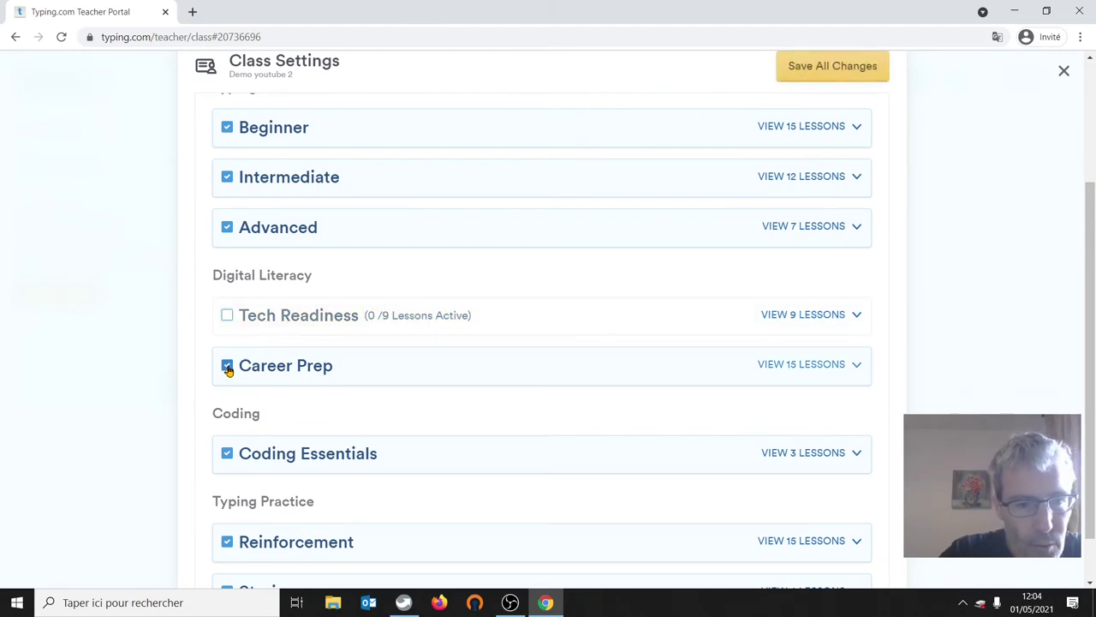
{"action": "left_click", "coordinate": [227, 366]}
{"action": "left_click", "coordinate": [227, 454]}
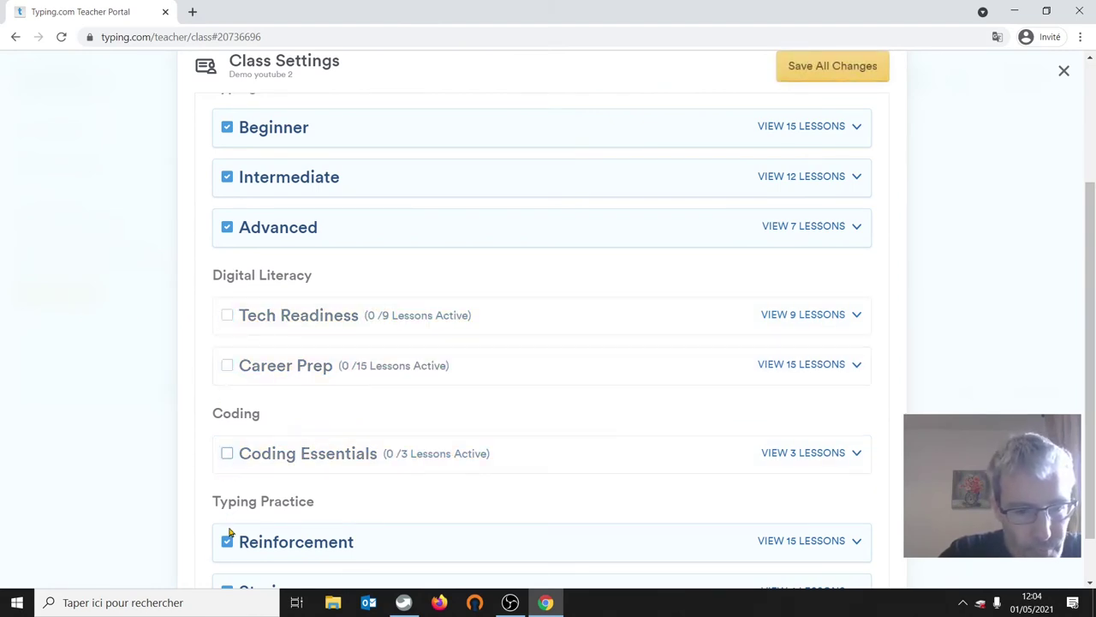
{"action": "left_click_drag", "start_coordinate": [1093, 309], "coordinate": [1094, 353]}
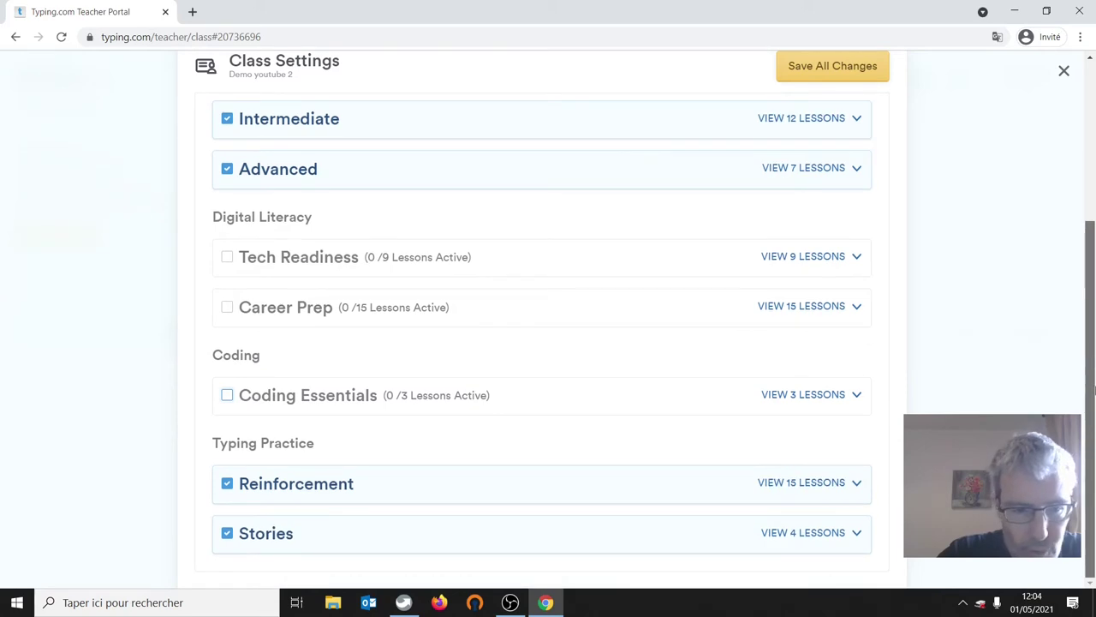
{"action": "left_click", "coordinate": [228, 534]}
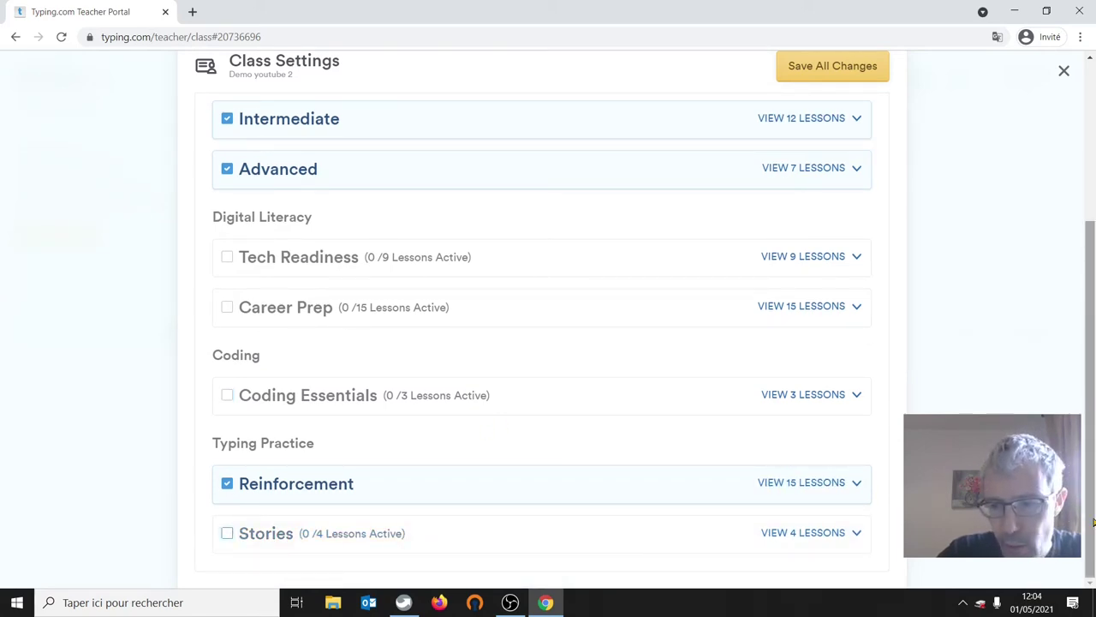
{"action": "left_click_drag", "start_coordinate": [1094, 521], "coordinate": [1094, 278]}
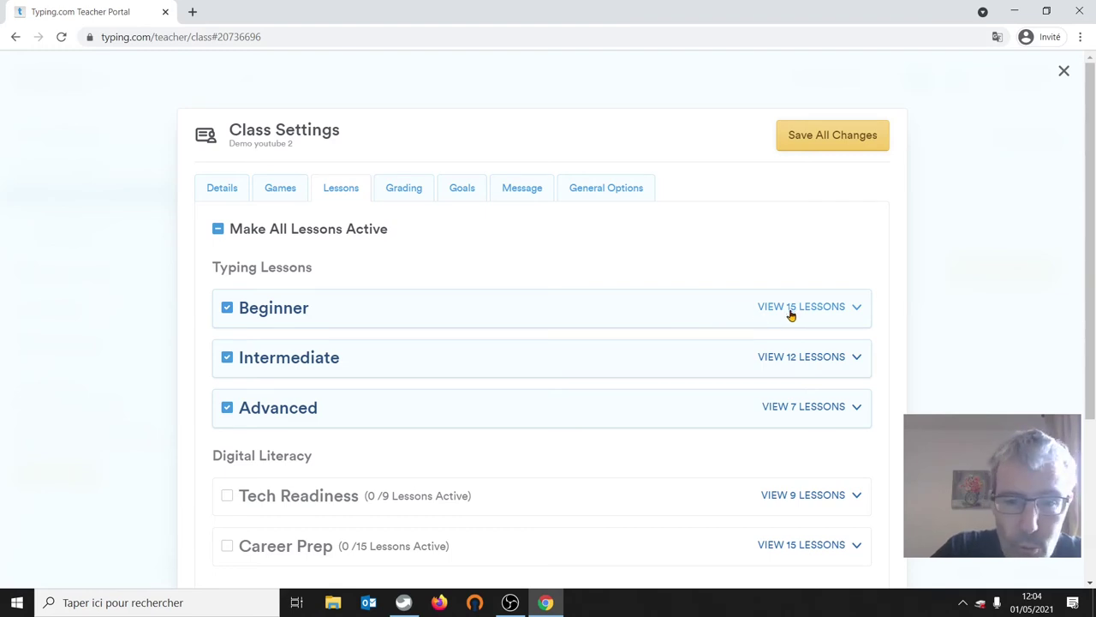
- Expand the Beginner lessons and toggle lessons 1–4 off and back on
{"action": "left_click", "coordinate": [798, 308]}
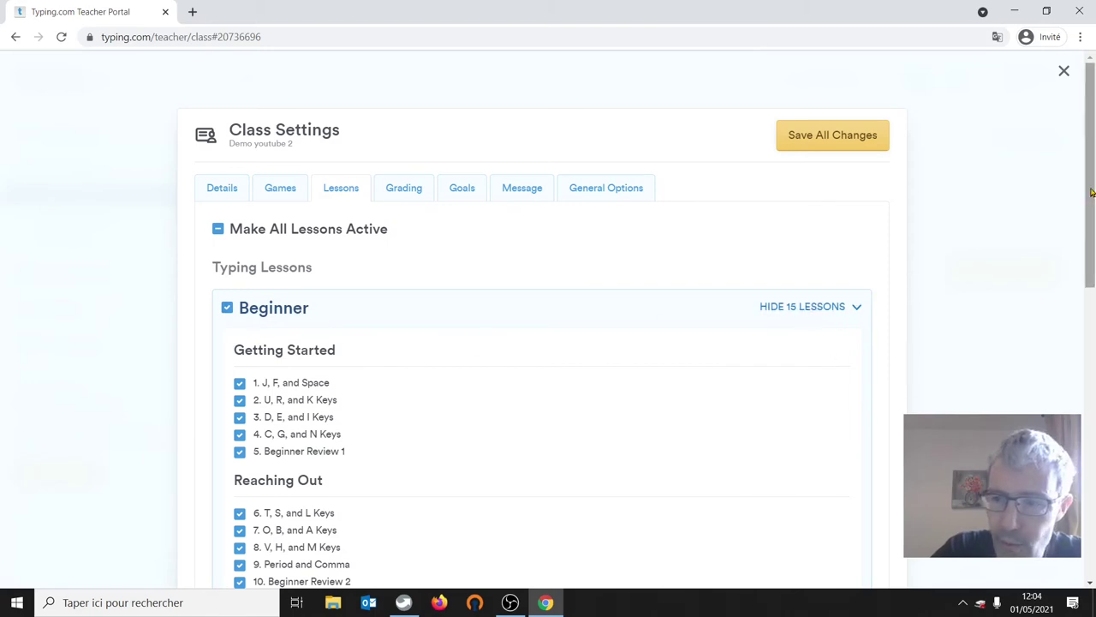
{"action": "left_click_drag", "start_coordinate": [1093, 194], "coordinate": [1094, 288]}
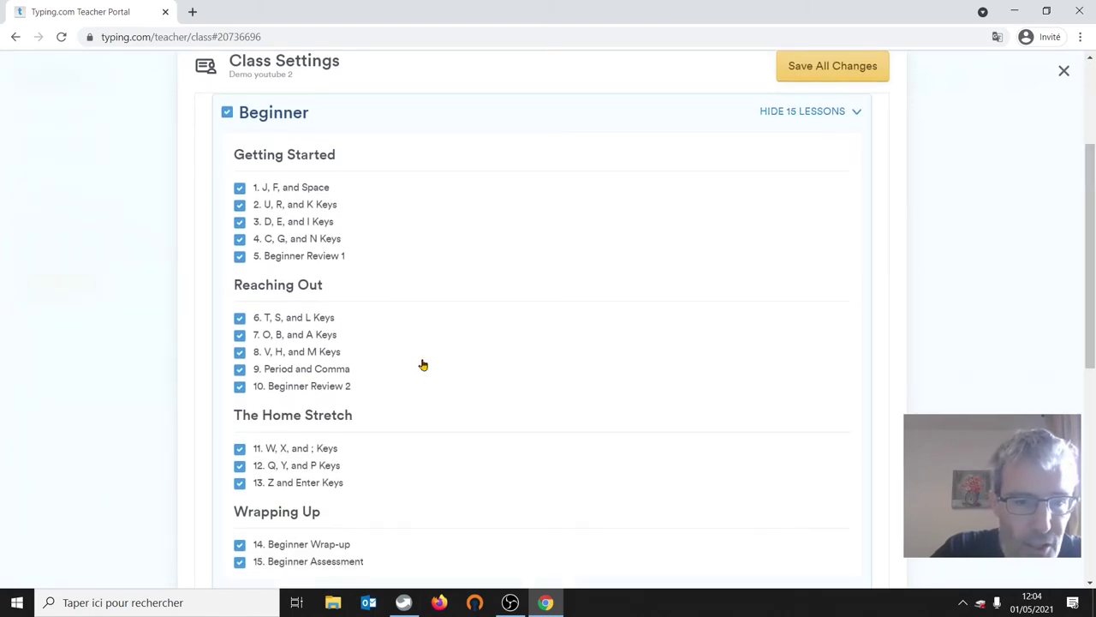
{"action": "left_click", "coordinate": [240, 240]}
{"action": "left_click", "coordinate": [240, 223]}
{"action": "left_click", "coordinate": [240, 206]}
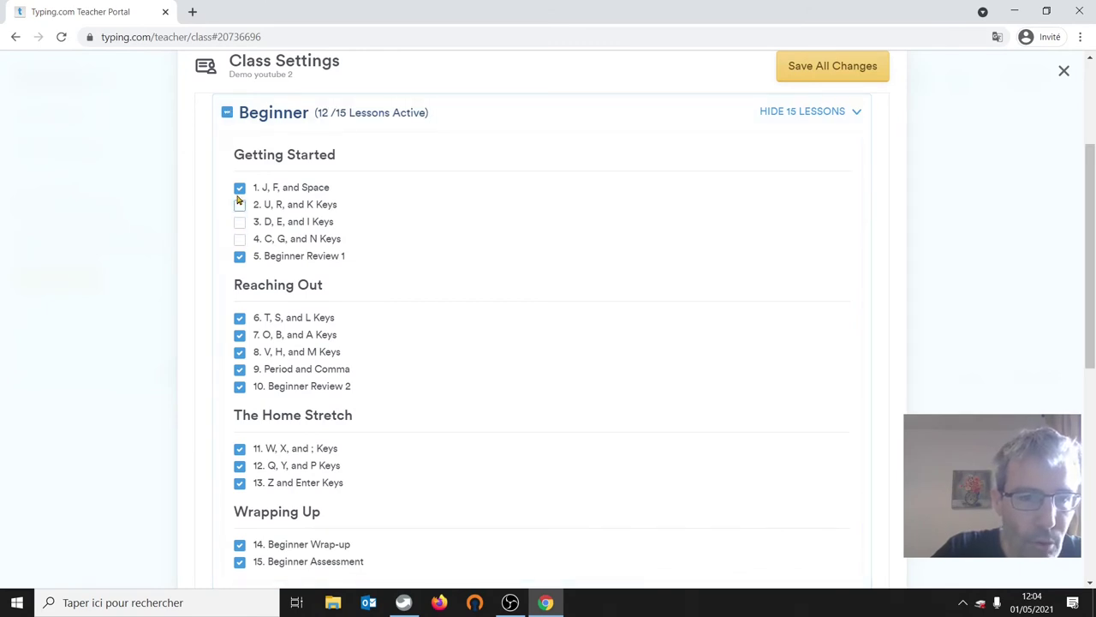
{"action": "left_click", "coordinate": [239, 189]}
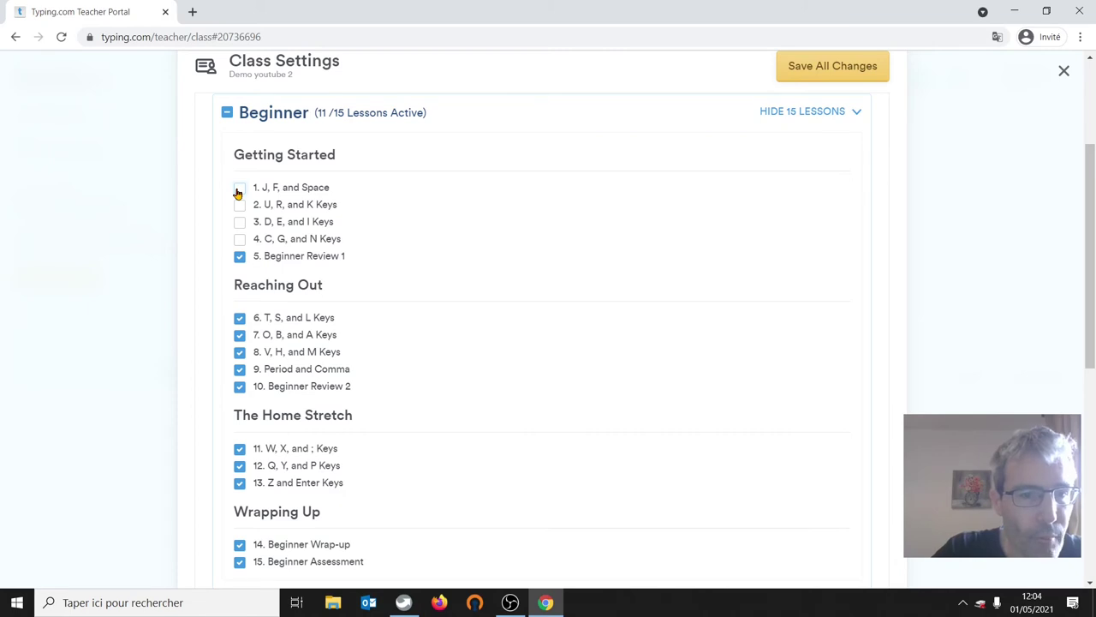
{"action": "left_click", "coordinate": [239, 188]}
{"action": "left_click", "coordinate": [240, 206]}
{"action": "left_click", "coordinate": [240, 223]}
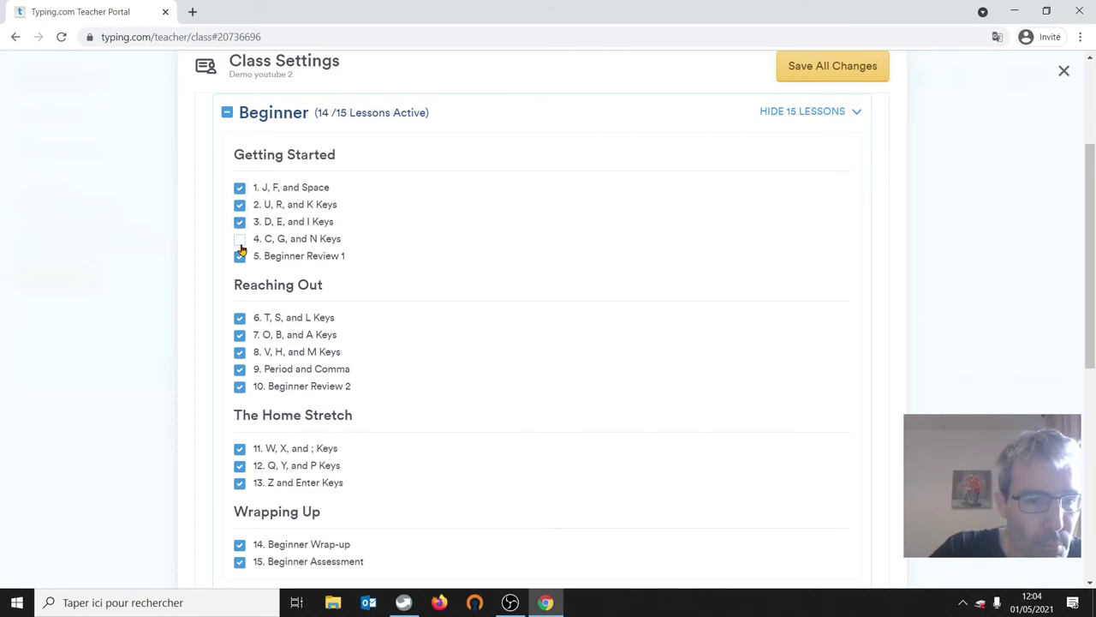
{"action": "left_click", "coordinate": [240, 240]}
{"action": "left_click", "coordinate": [806, 124]}
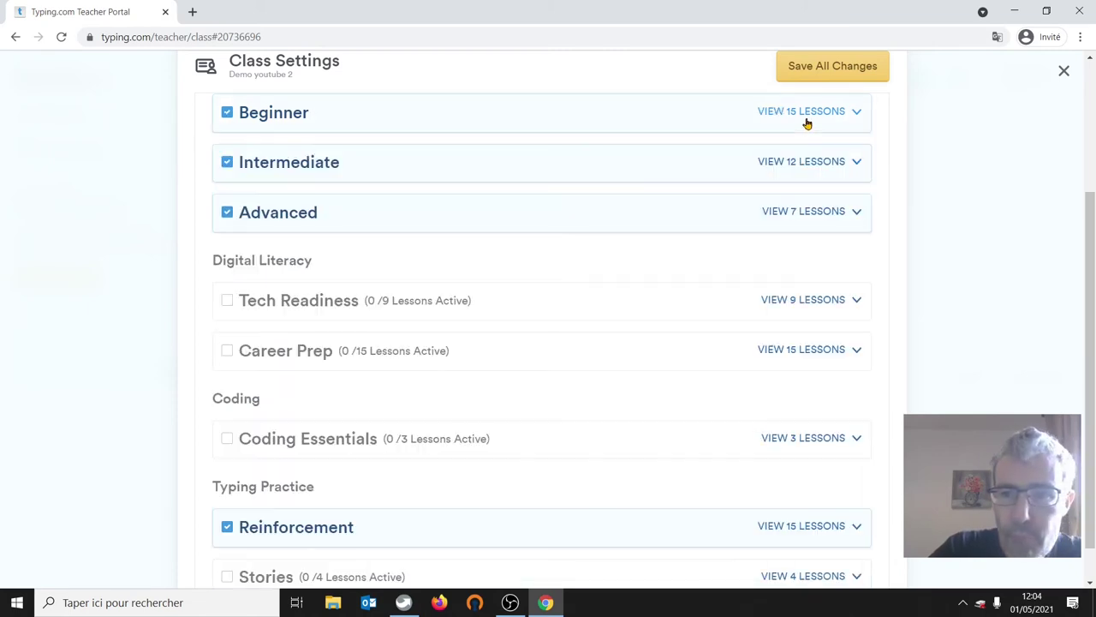
- Activate all twelve Intermediate lessons, keeping punctuation, Short Paragraphs and Speed Drills on, and save
{"action": "left_click", "coordinate": [280, 166]}
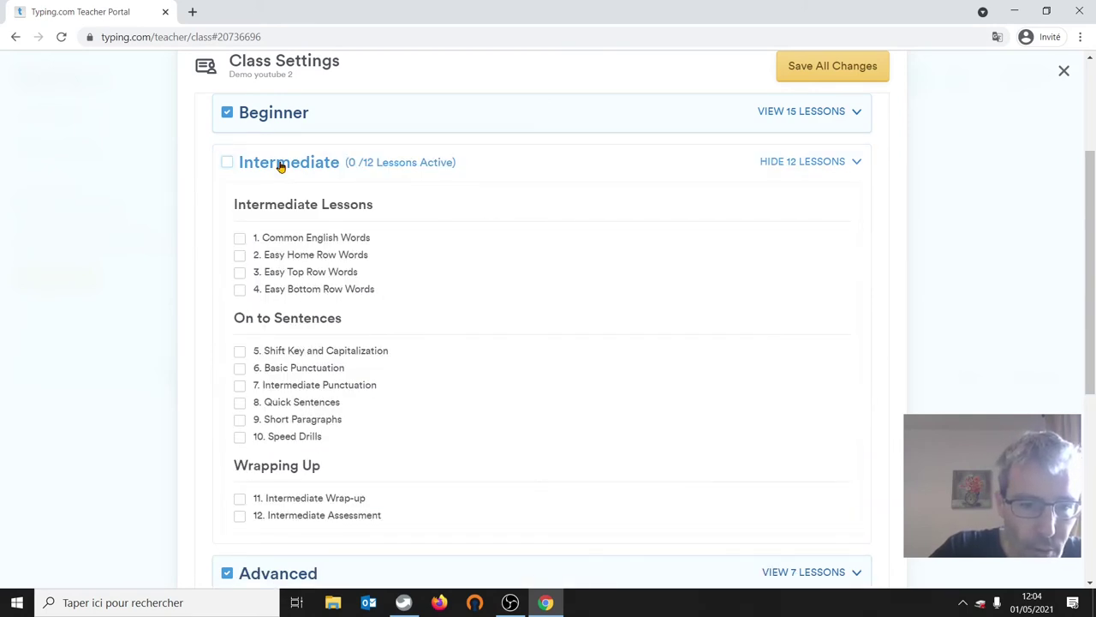
{"action": "left_click", "coordinate": [227, 163]}
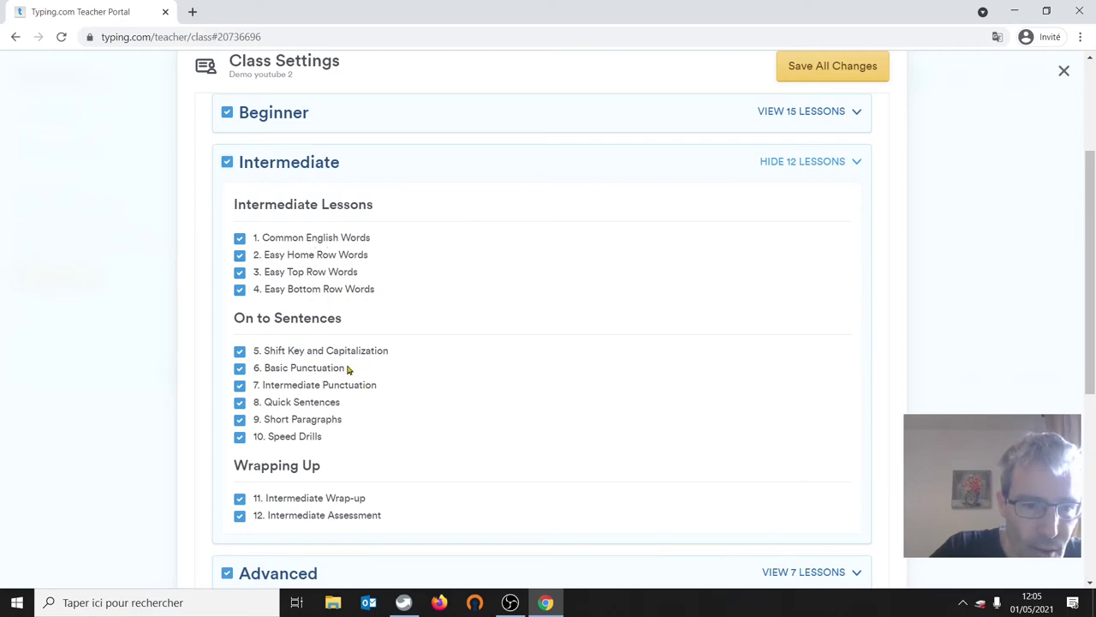
{"action": "left_click", "coordinate": [240, 420]}
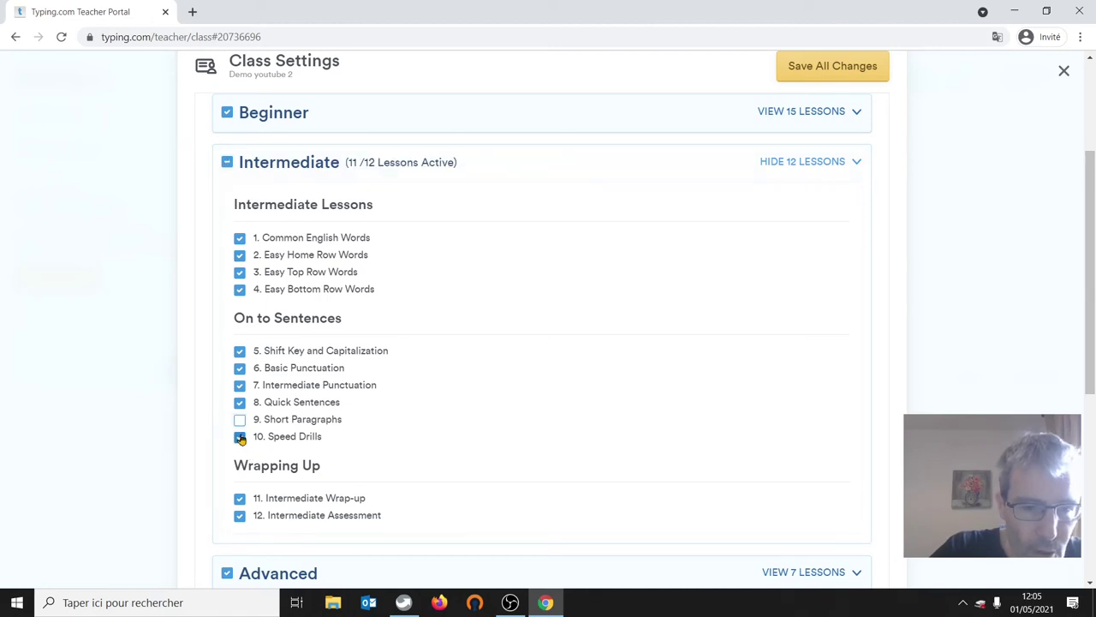
{"action": "left_click", "coordinate": [240, 438]}
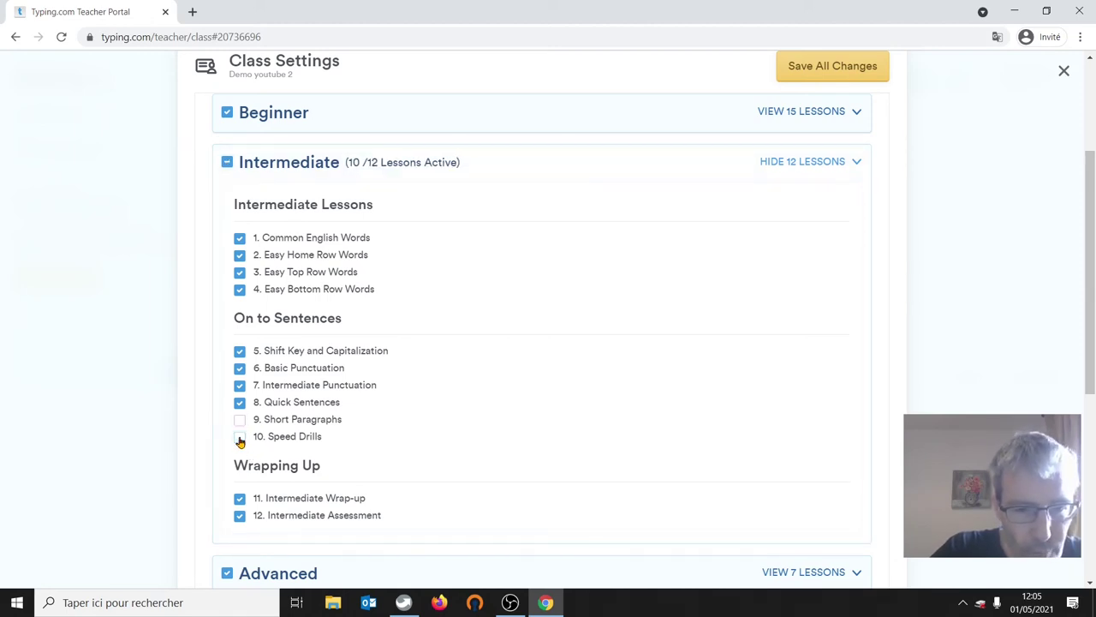
{"action": "left_click", "coordinate": [240, 370]}
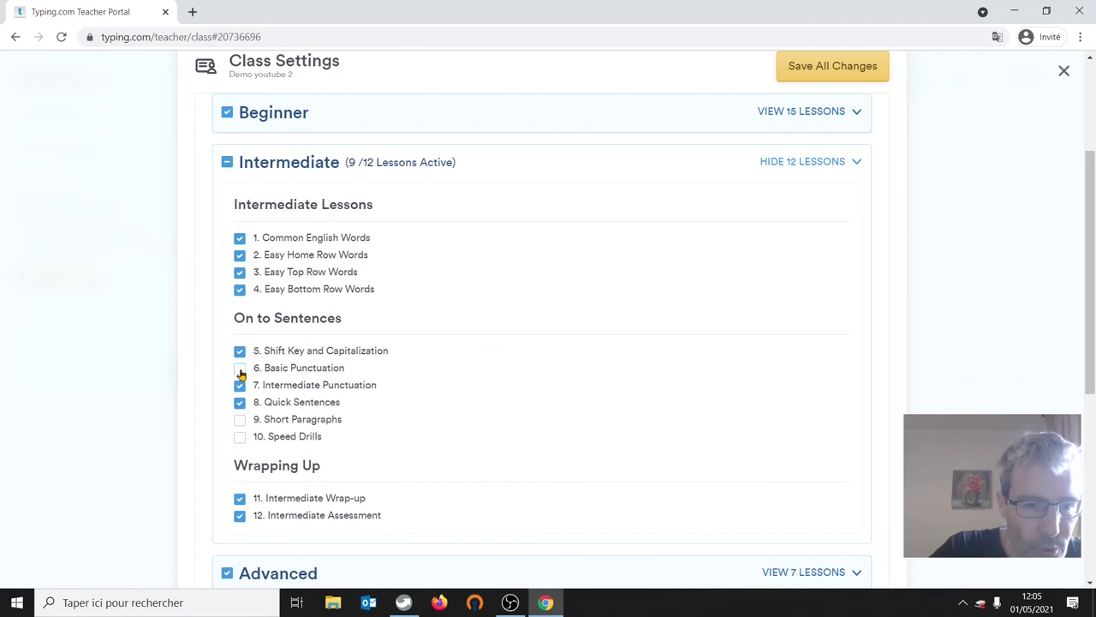
{"action": "left_click", "coordinate": [240, 386]}
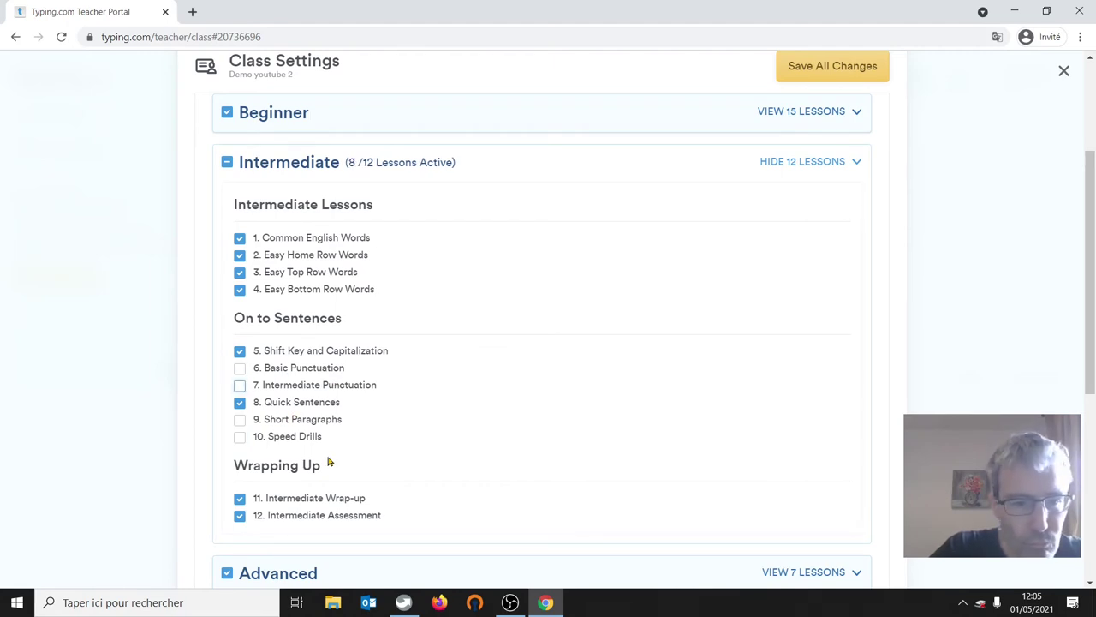
{"action": "left_click", "coordinate": [240, 368]}
{"action": "left_click", "coordinate": [240, 386]}
{"action": "left_click", "coordinate": [240, 420]}
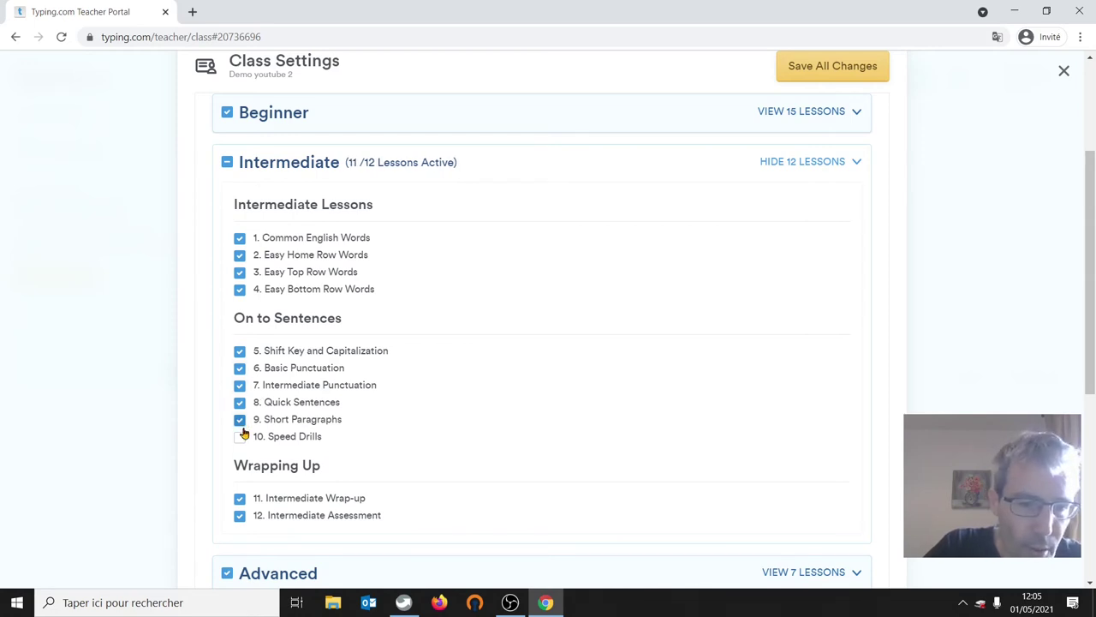
{"action": "left_click", "coordinate": [241, 436]}
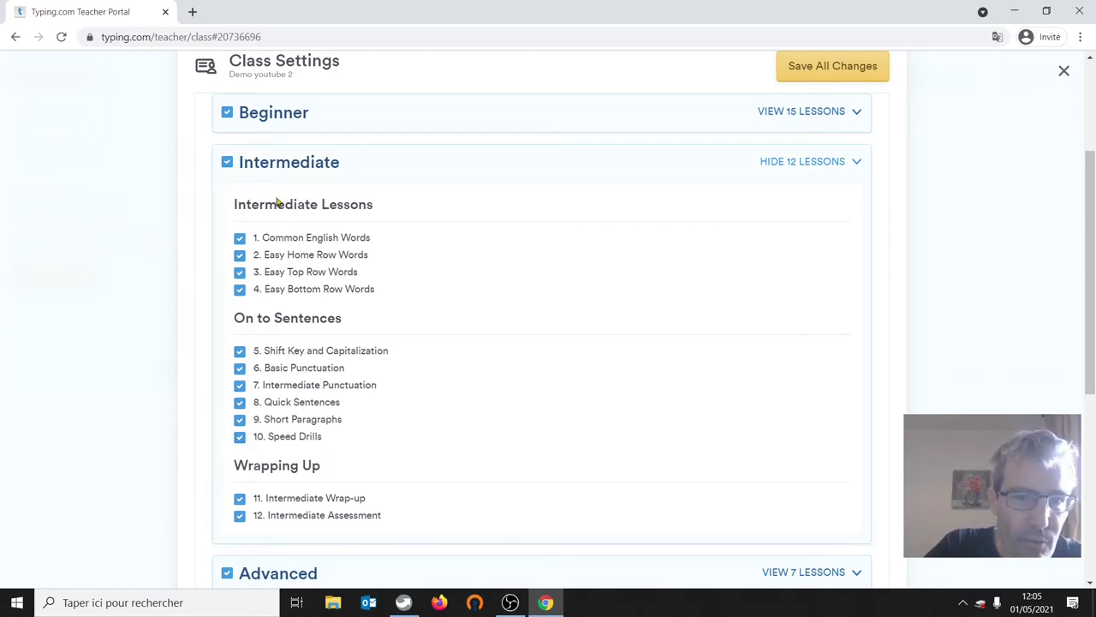
{"action": "left_click", "coordinate": [806, 161]}
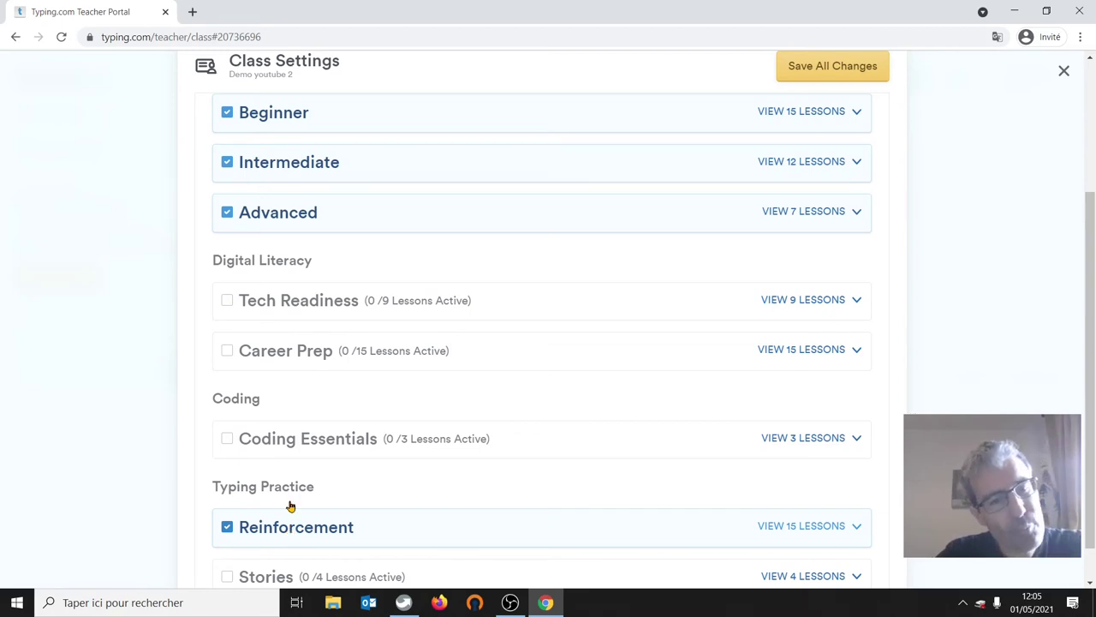
{"action": "left_click", "coordinate": [828, 67]}
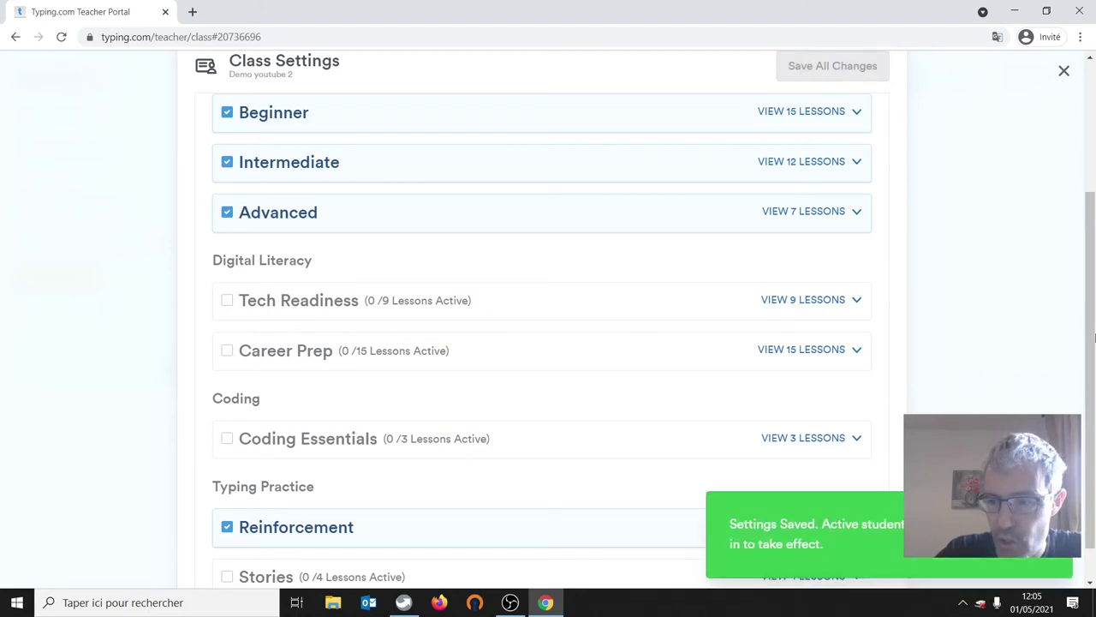
{"action": "left_click_drag", "start_coordinate": [1091, 351], "coordinate": [1093, 199]}
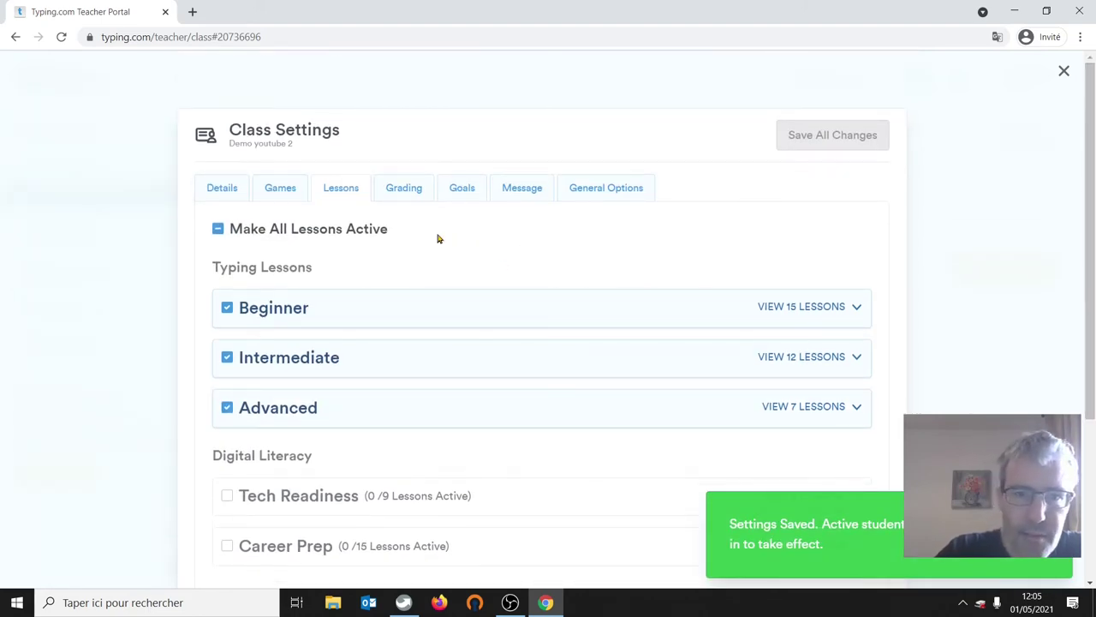
- On the Grading tab, switch the scale to Points with a 25 WPM perfect speed
{"action": "left_click", "coordinate": [412, 191]}
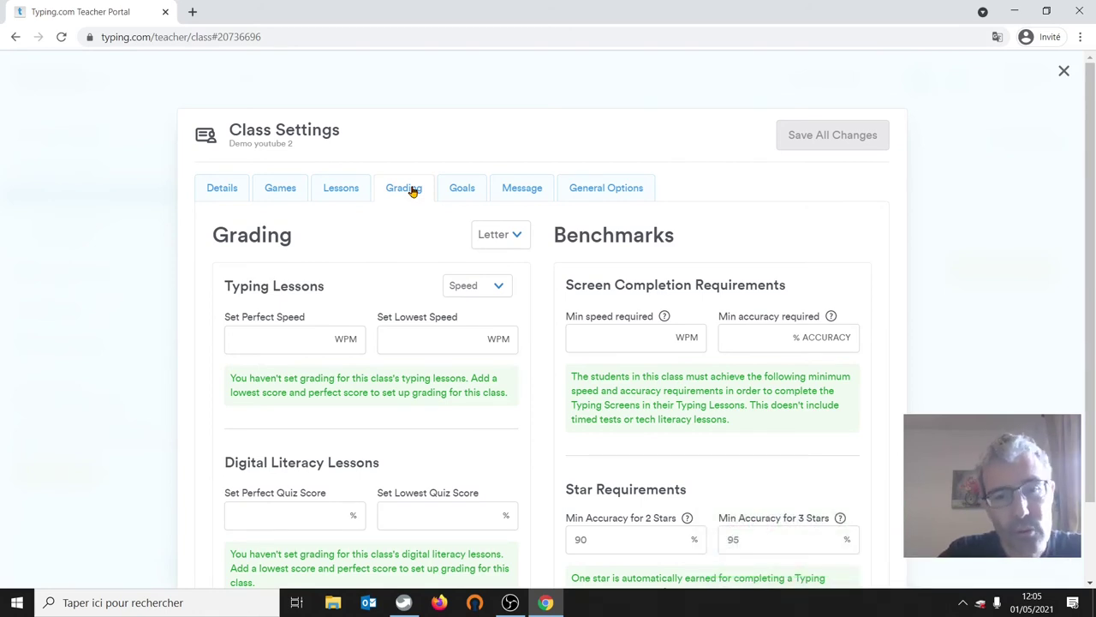
{"action": "left_click", "coordinate": [501, 235]}
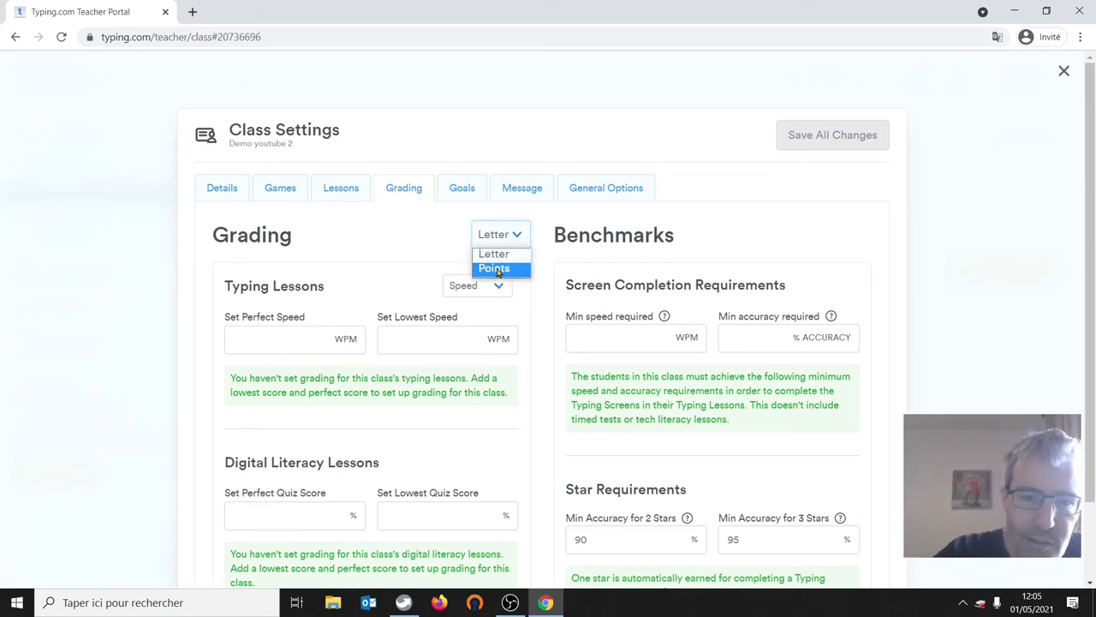
{"action": "left_click", "coordinate": [495, 268]}
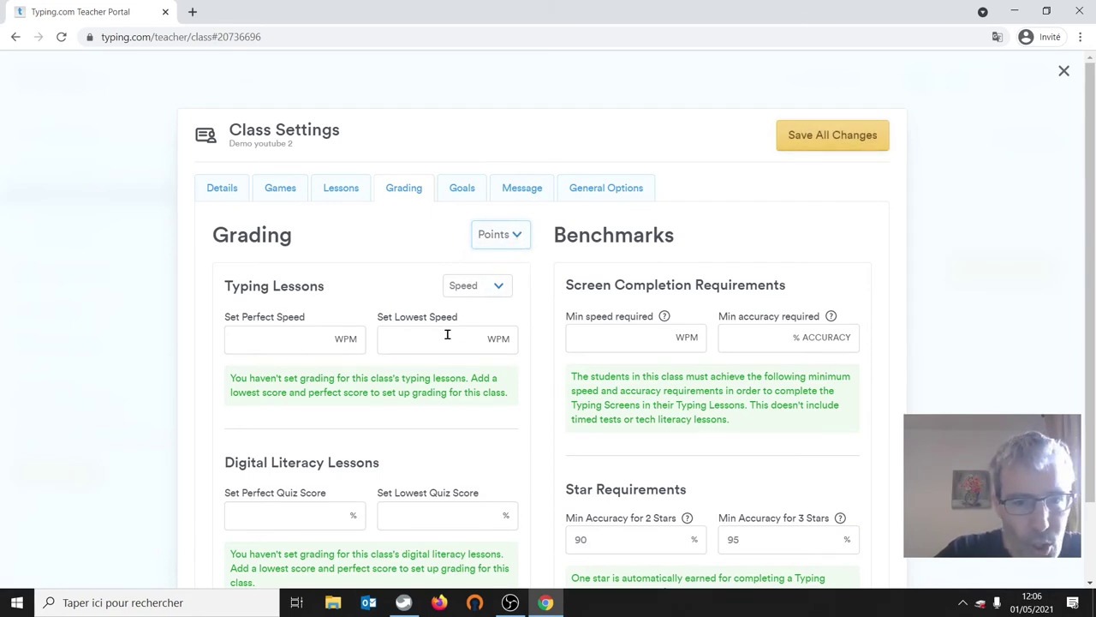
{"action": "left_click", "coordinate": [260, 337]}
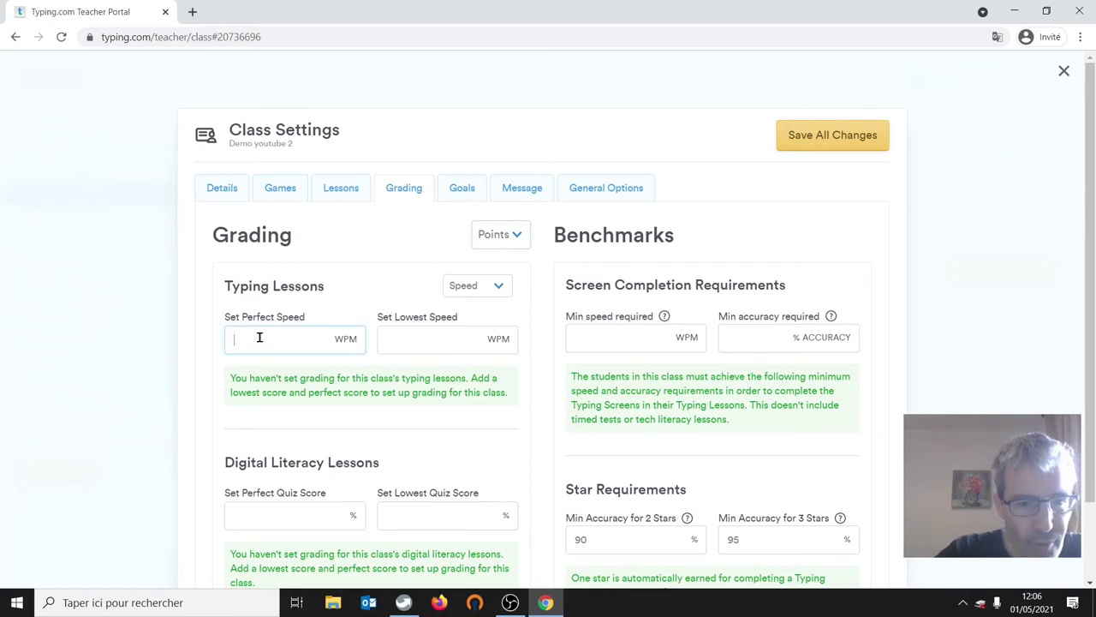
{"action": "type", "text": "25"}
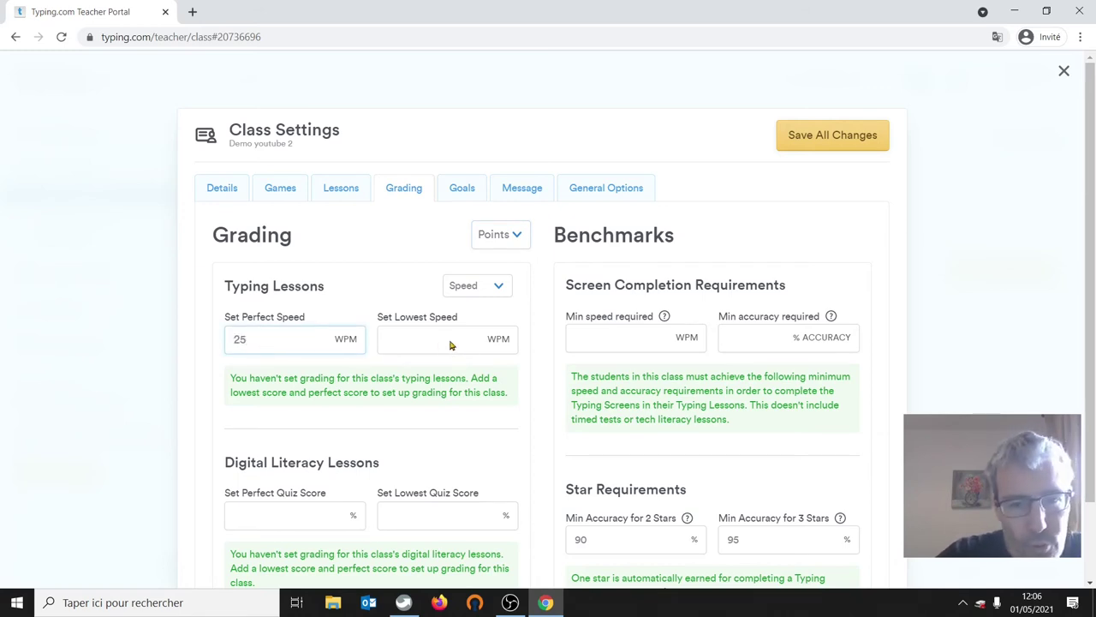
{"action": "left_click", "coordinate": [423, 335]}
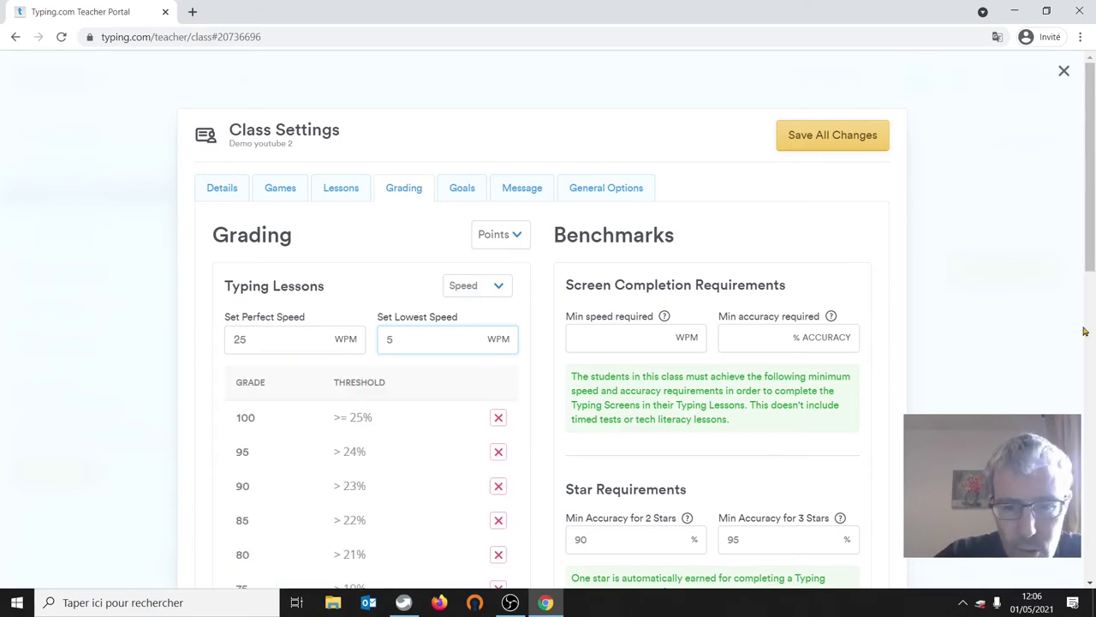
- Remove the 5, 10, 15, 20, 25, 30, 35, 40 and 45 point grades
{"action": "scroll", "coordinate": [1093, 197], "scroll_direction": "down", "scroll_amount": 2}
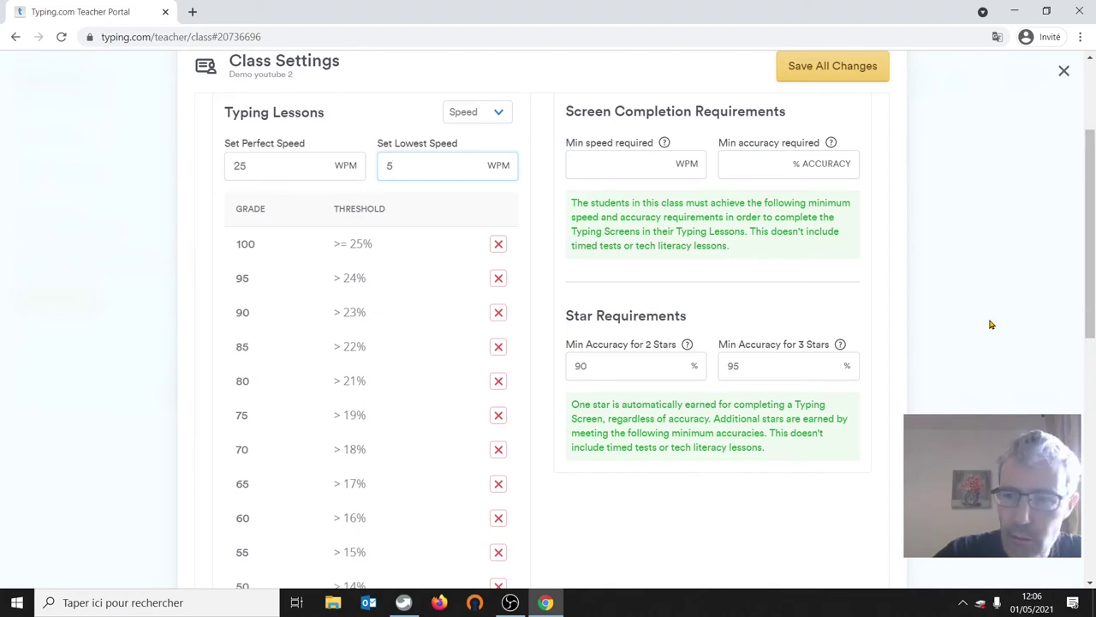
{"action": "left_click_drag", "start_coordinate": [1091, 282], "coordinate": [1092, 448]}
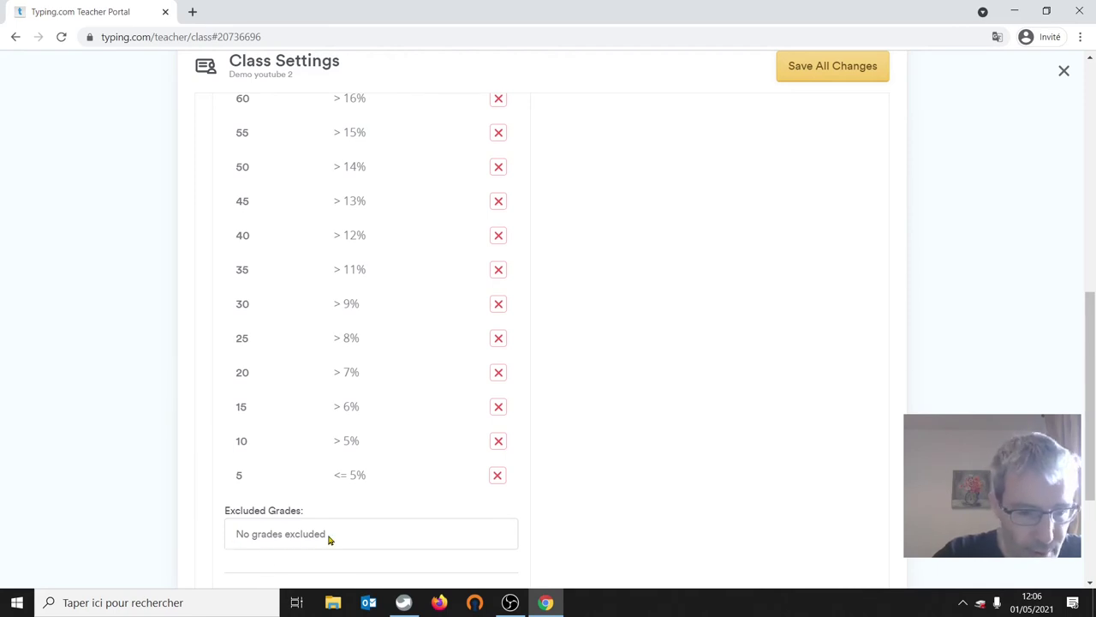
{"action": "left_click", "coordinate": [498, 476]}
{"action": "left_click", "coordinate": [498, 442]}
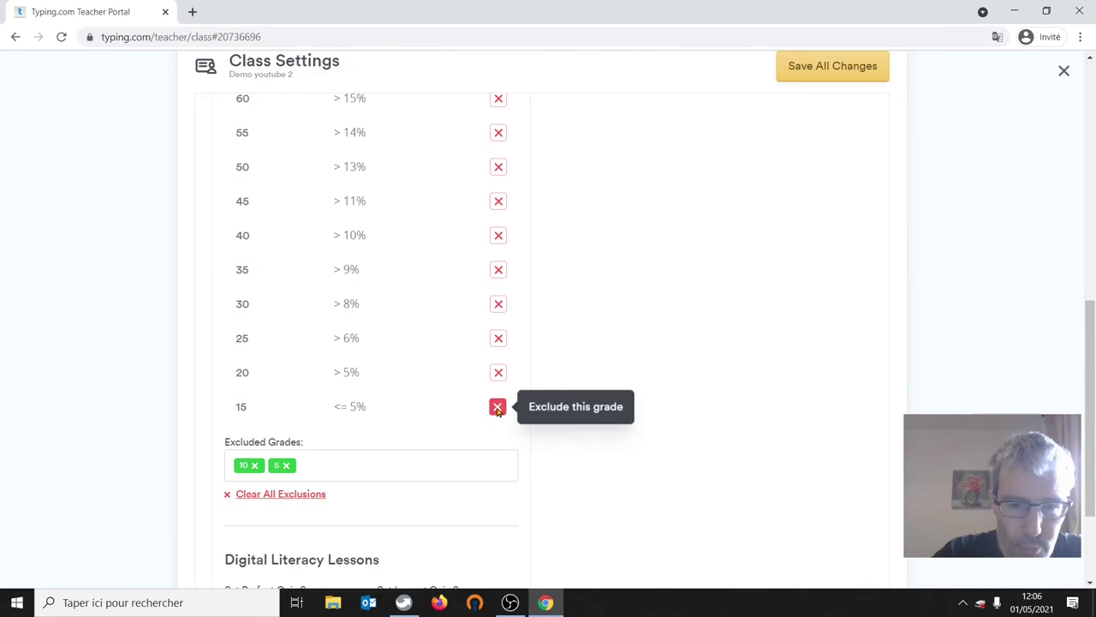
{"action": "left_click", "coordinate": [497, 407]}
{"action": "left_click", "coordinate": [498, 375]}
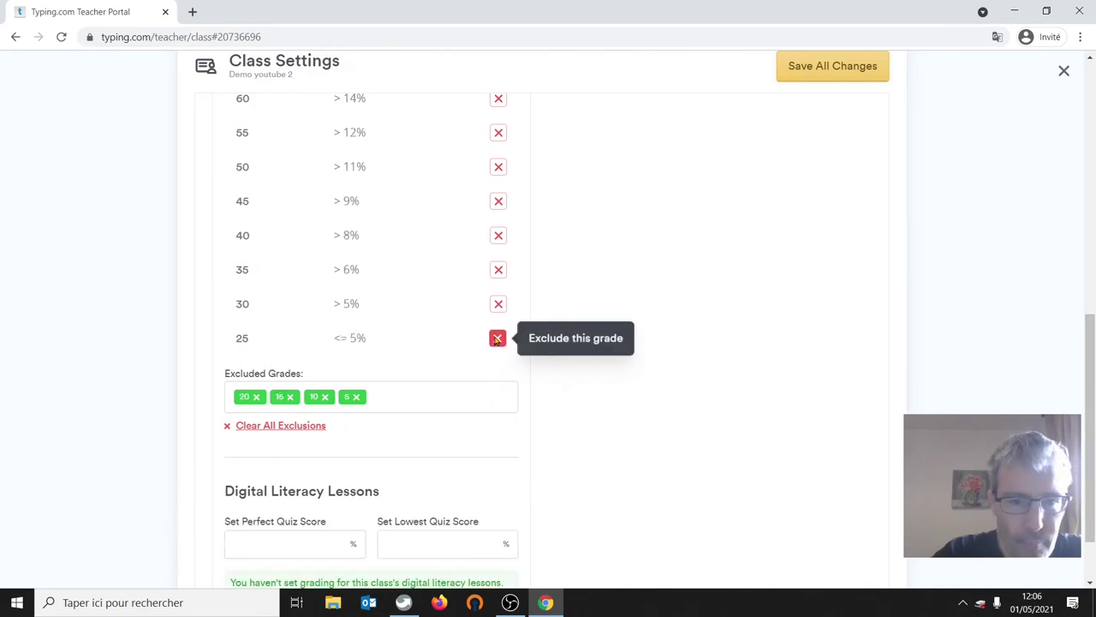
{"action": "left_click", "coordinate": [497, 338]}
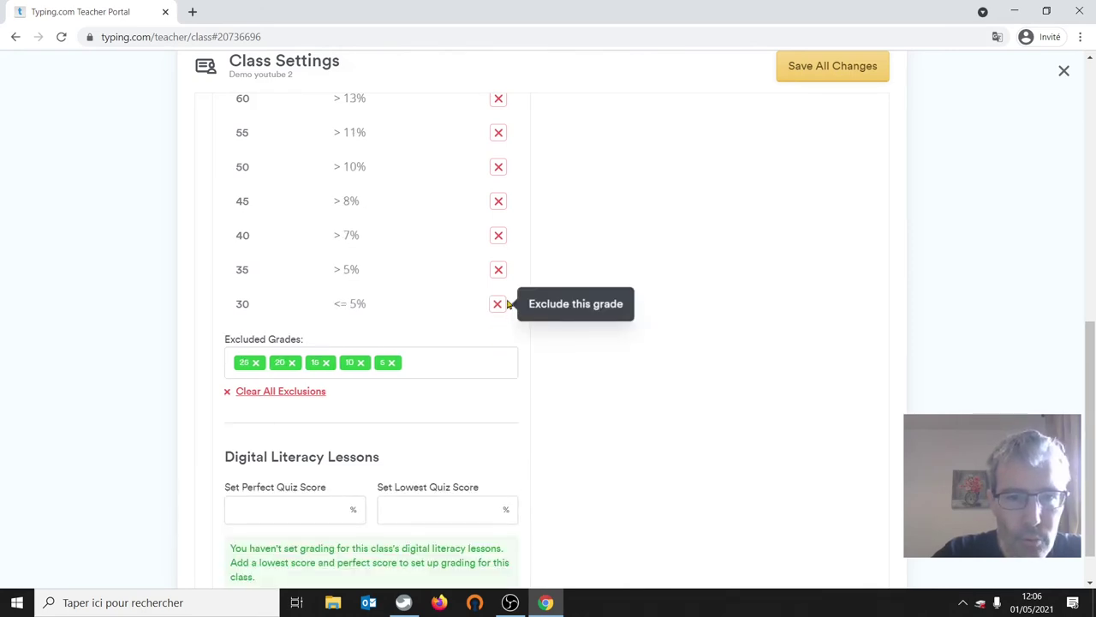
{"action": "left_click", "coordinate": [499, 202]}
{"action": "left_click", "coordinate": [500, 207]}
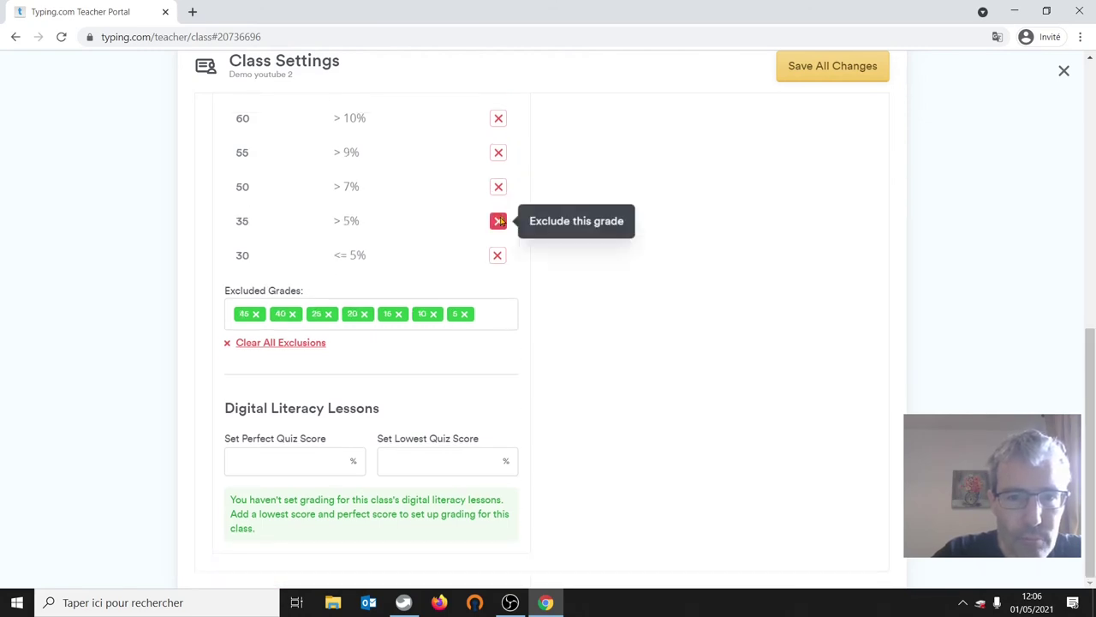
{"action": "left_click", "coordinate": [500, 219]}
{"action": "left_click", "coordinate": [498, 236]}
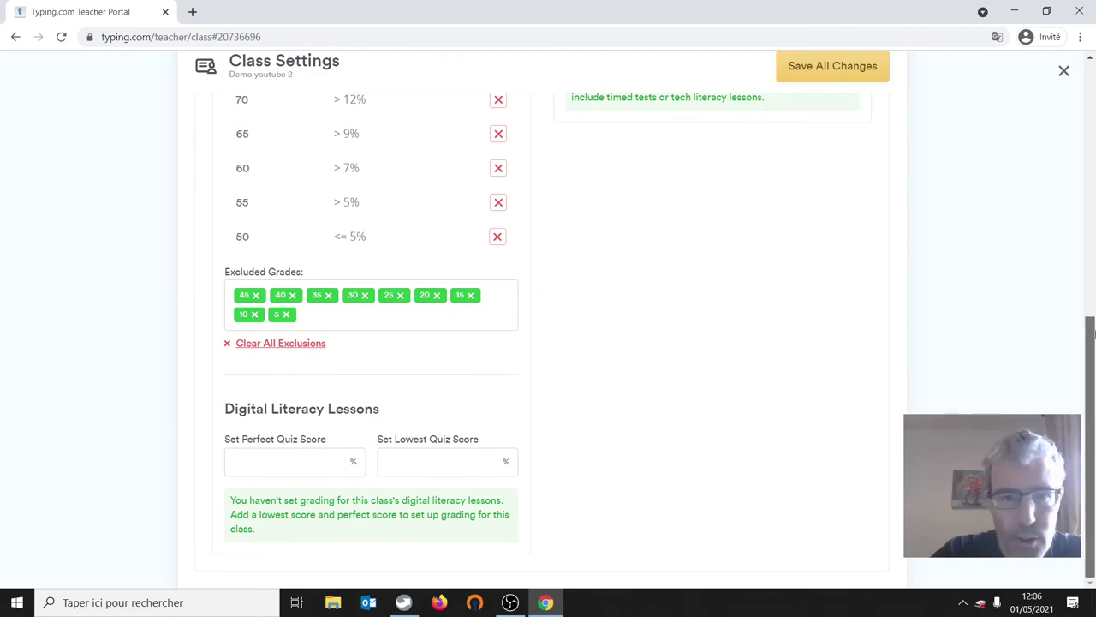
{"action": "left_click_drag", "start_coordinate": [1091, 377], "coordinate": [1093, 173]}
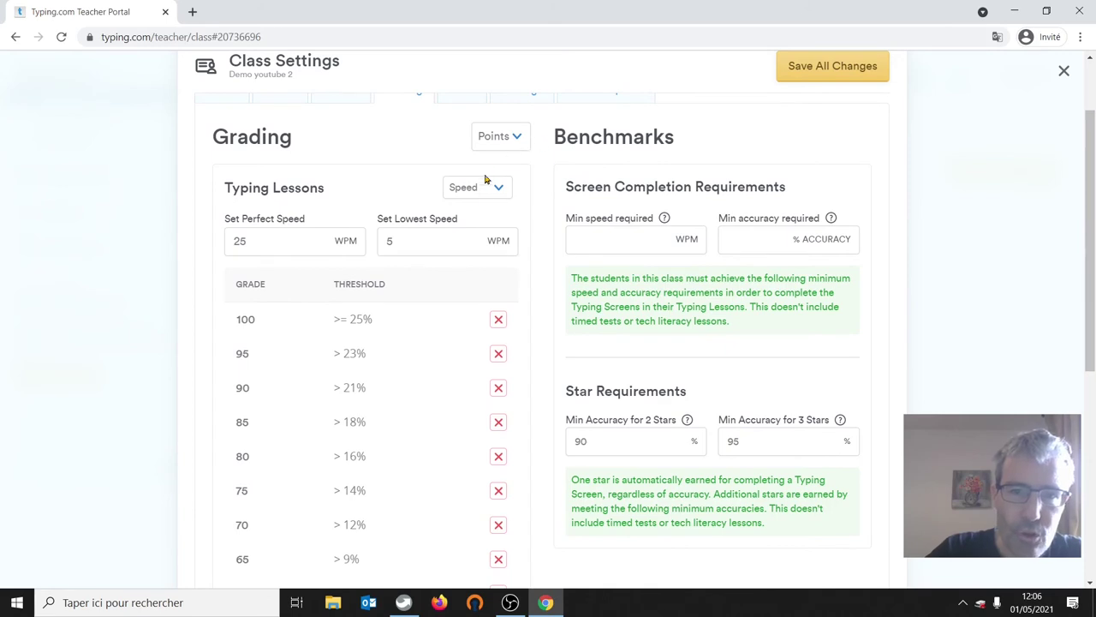
- Switch to Letter grading and exclude the F, D-, D and D+ grades
{"action": "left_click", "coordinate": [499, 148]}
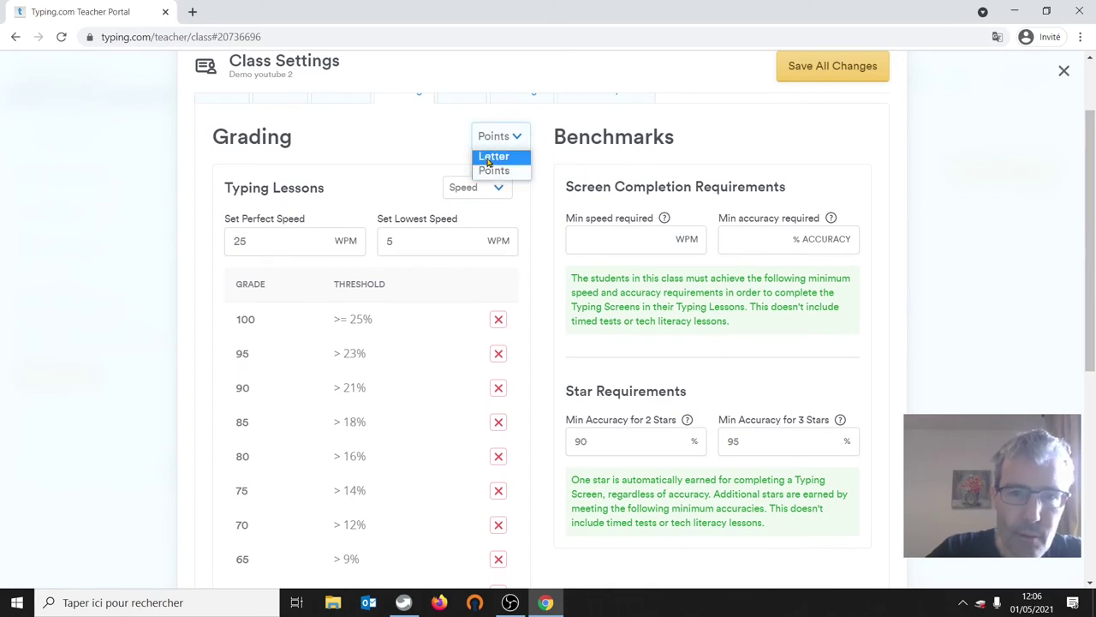
{"action": "left_click", "coordinate": [489, 157]}
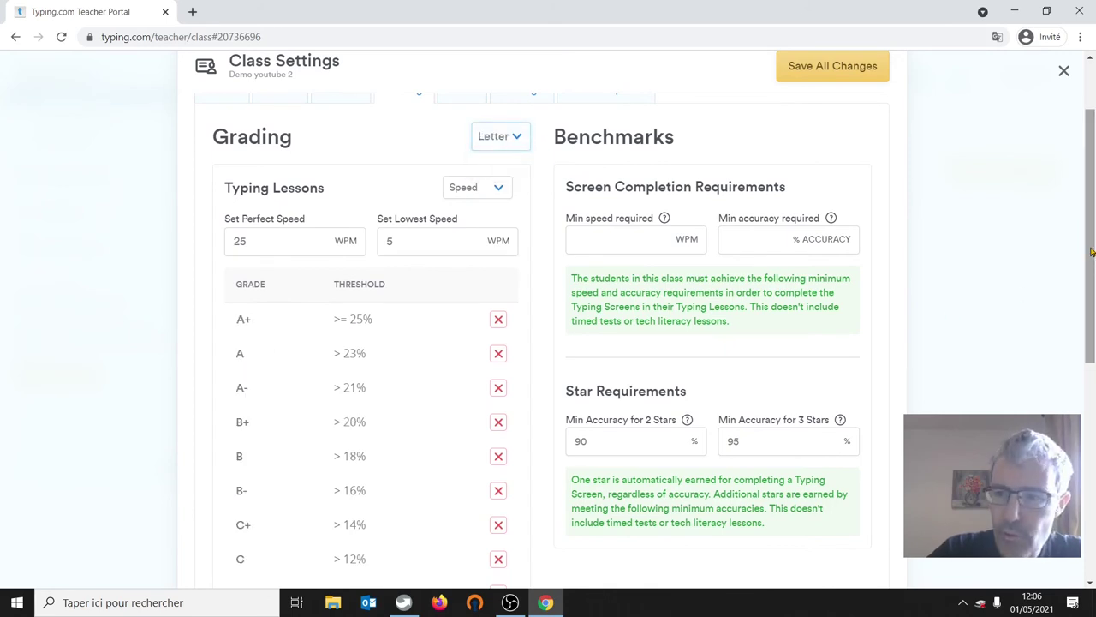
{"action": "left_click_drag", "start_coordinate": [1093, 250], "coordinate": [1092, 336]}
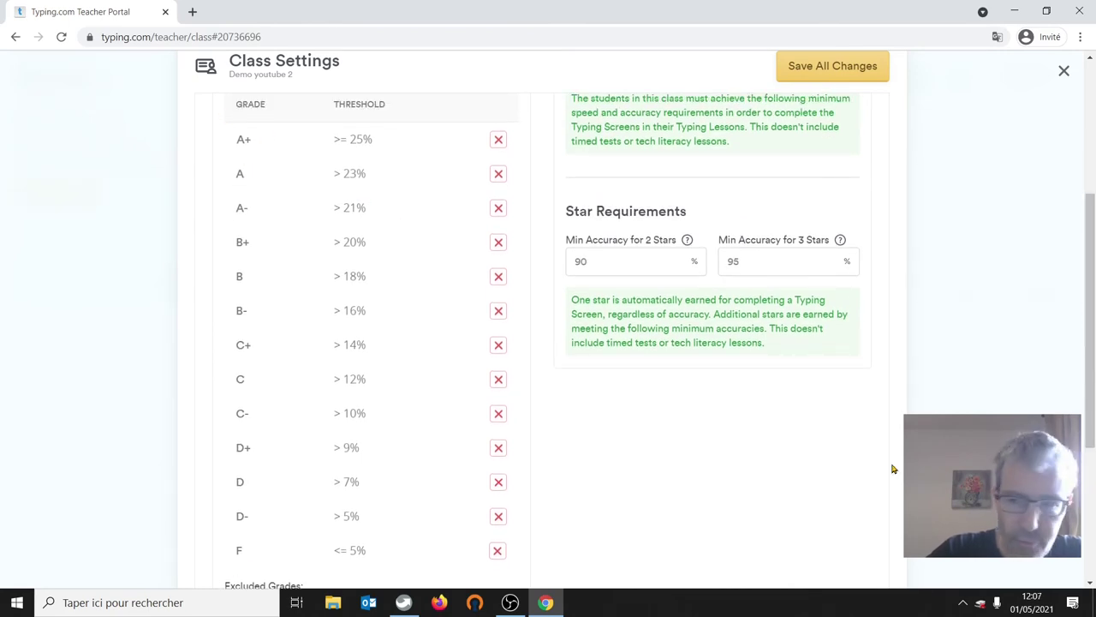
{"action": "scroll", "coordinate": [601, 411], "scroll_direction": "down", "scroll_amount": 3}
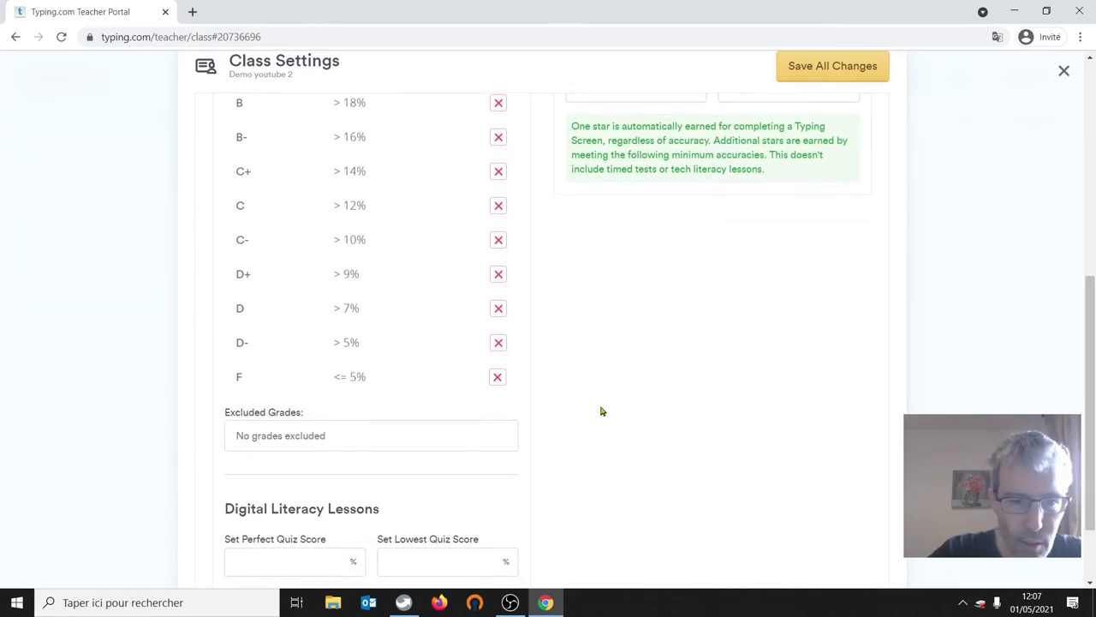
{"action": "left_click", "coordinate": [498, 377]}
{"action": "left_click", "coordinate": [498, 343]}
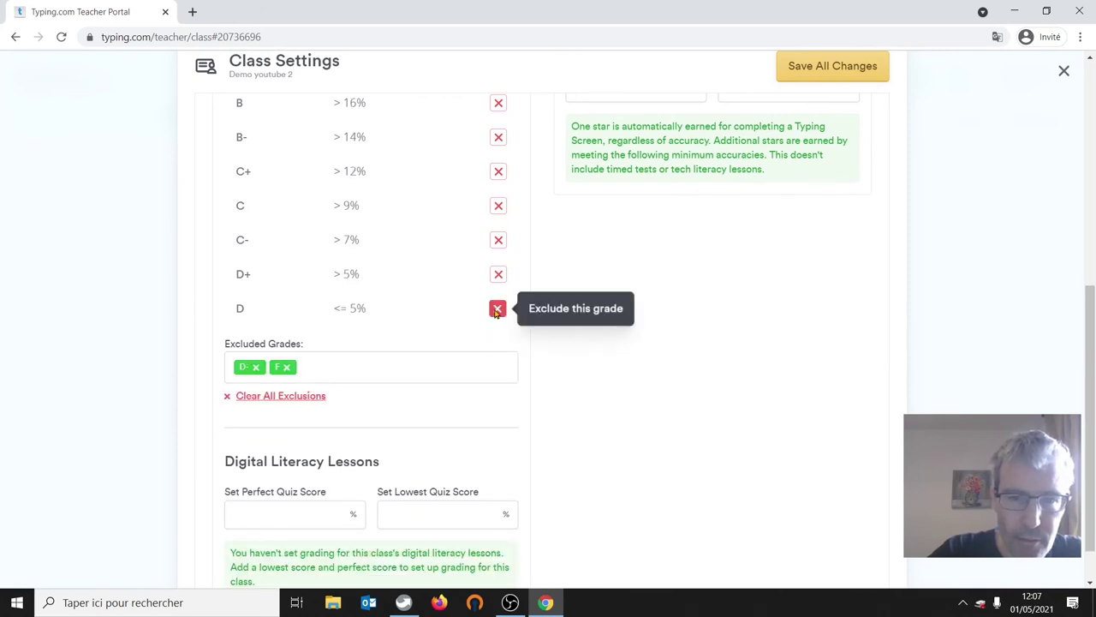
{"action": "left_click", "coordinate": [497, 309]}
{"action": "left_click", "coordinate": [498, 274]}
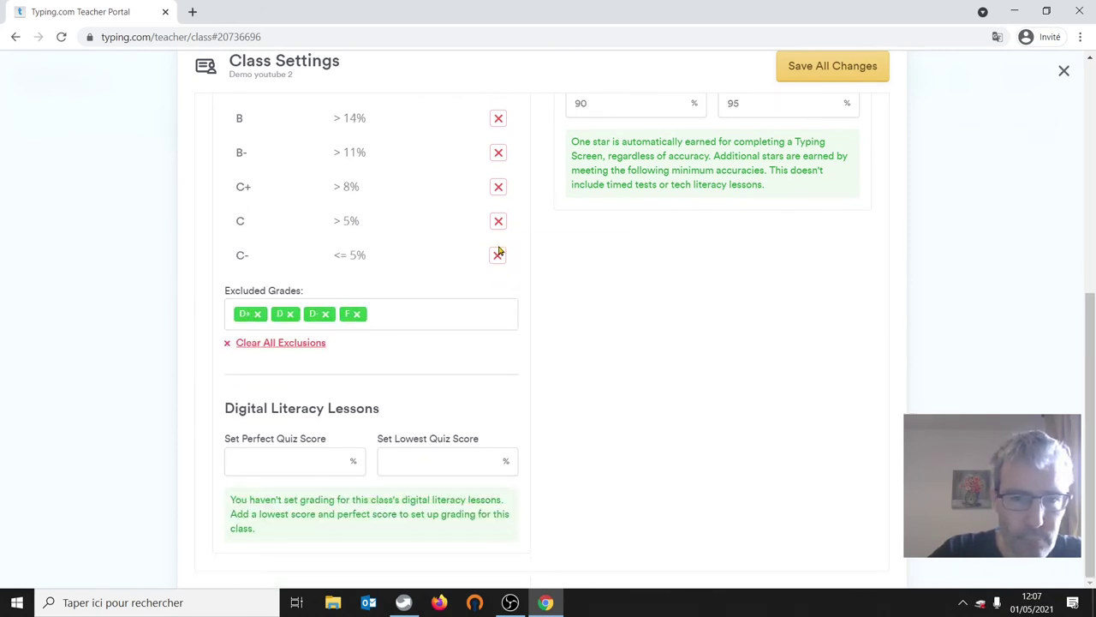
- Check the speed-versus-accuracy grading dropdown and leave it unchanged
{"action": "left_click_drag", "start_coordinate": [1091, 323], "coordinate": [1092, 117]}
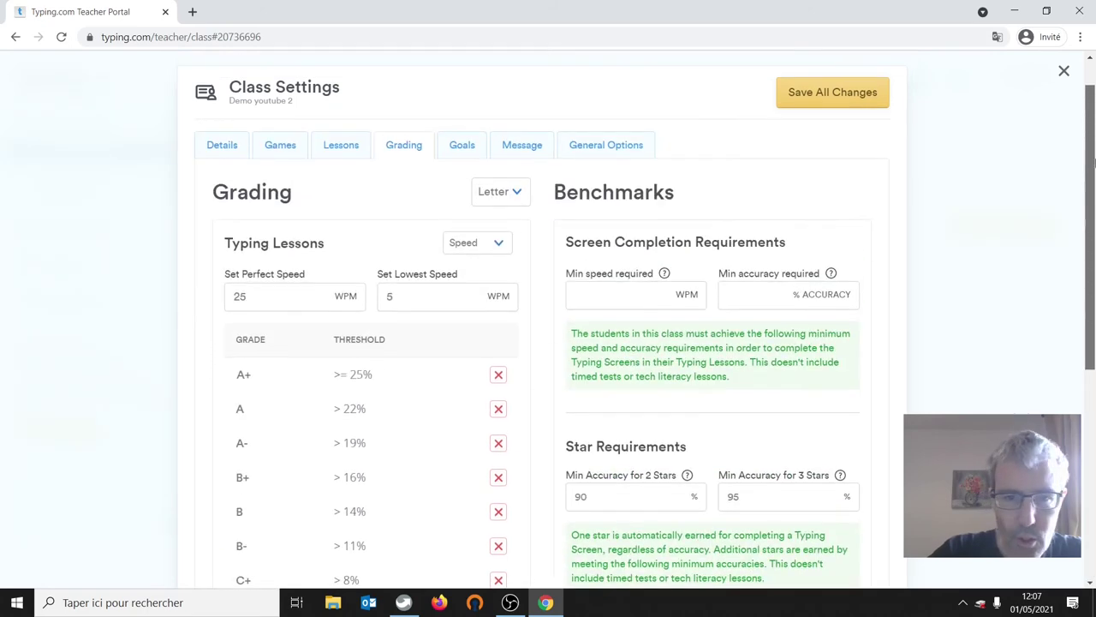
{"action": "left_click", "coordinate": [461, 246]}
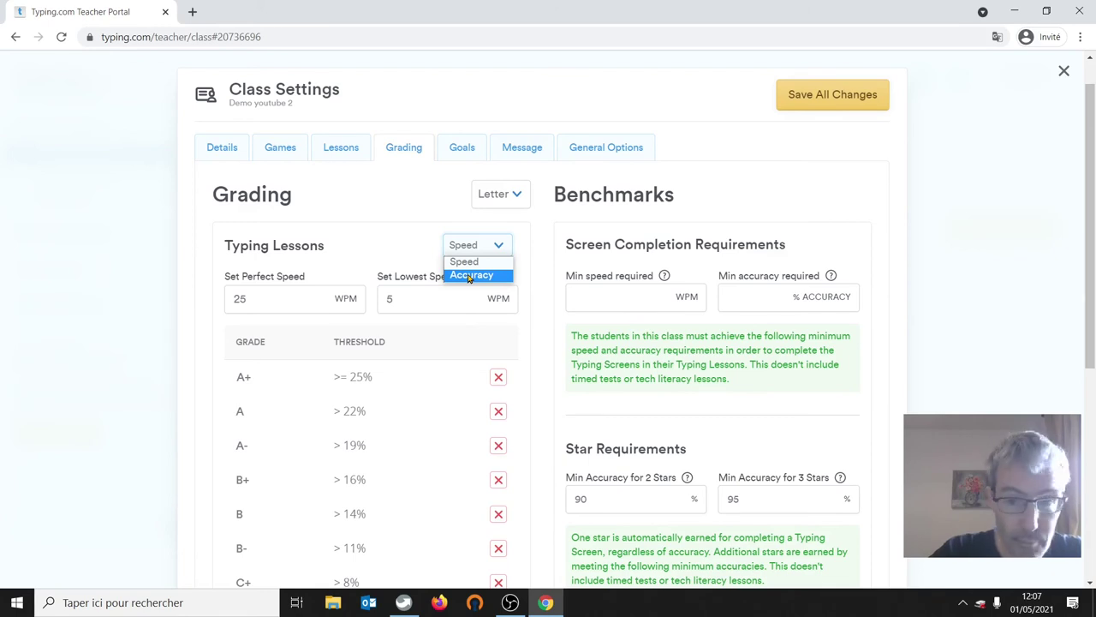
{"action": "left_click_drag", "start_coordinate": [1092, 206], "coordinate": [1092, 399]}
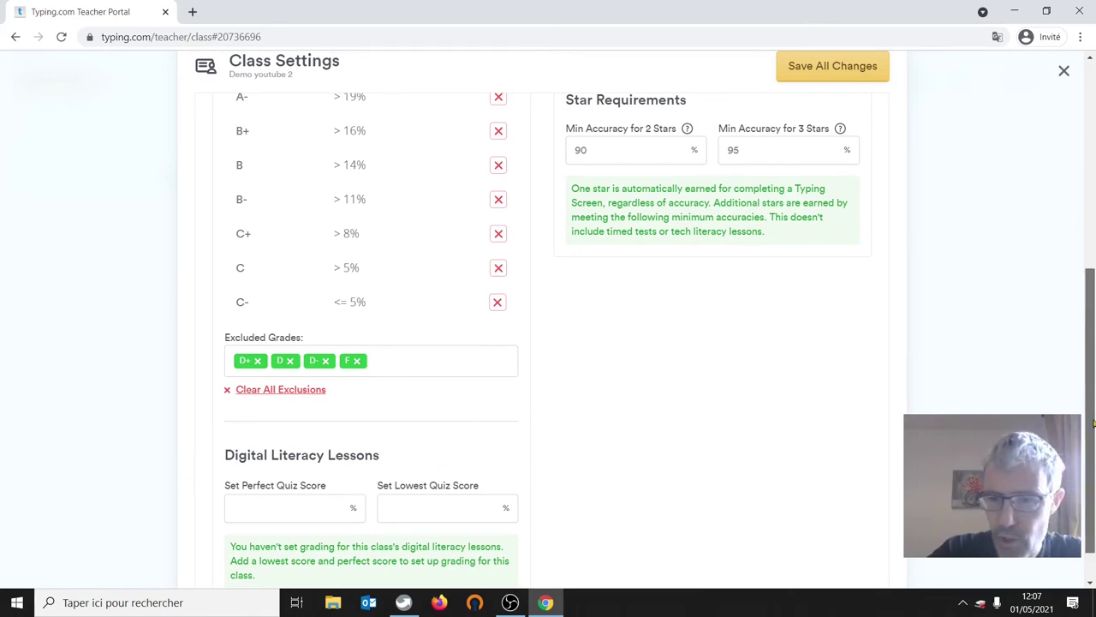
{"action": "left_click_drag", "start_coordinate": [1085, 455], "coordinate": [1094, 250]}
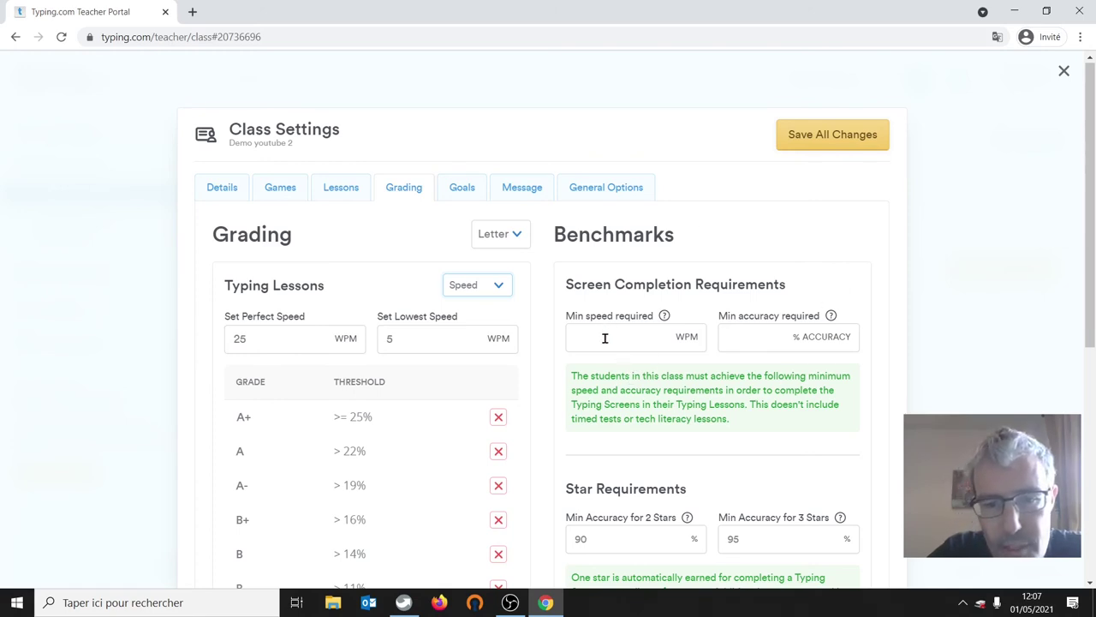
- Return grading to Points, set 5 WPM and 80% accuracy screen minimums, and save
{"action": "left_click", "coordinate": [496, 234]}
{"action": "left_click", "coordinate": [493, 269]}
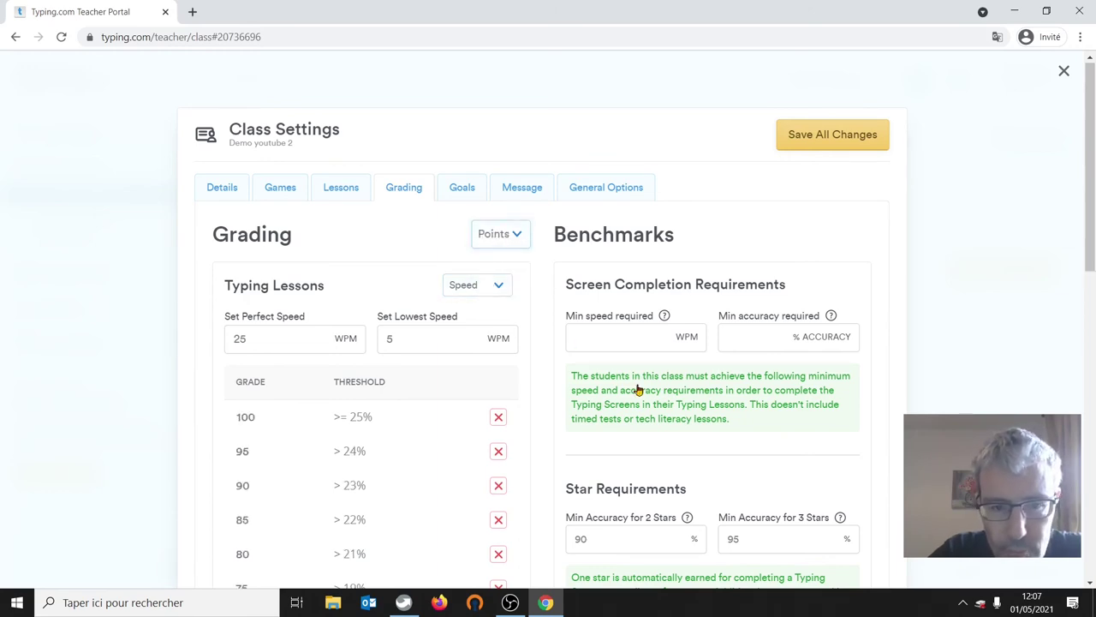
{"action": "left_click", "coordinate": [643, 348]}
{"action": "left_click", "coordinate": [633, 341]}
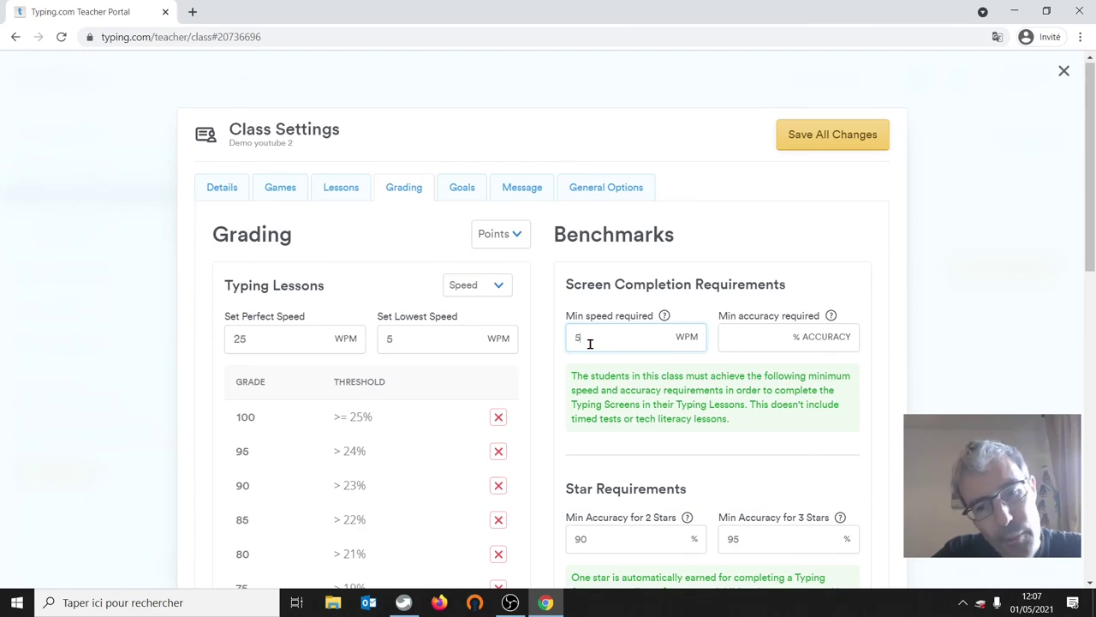
{"action": "left_click", "coordinate": [753, 335]}
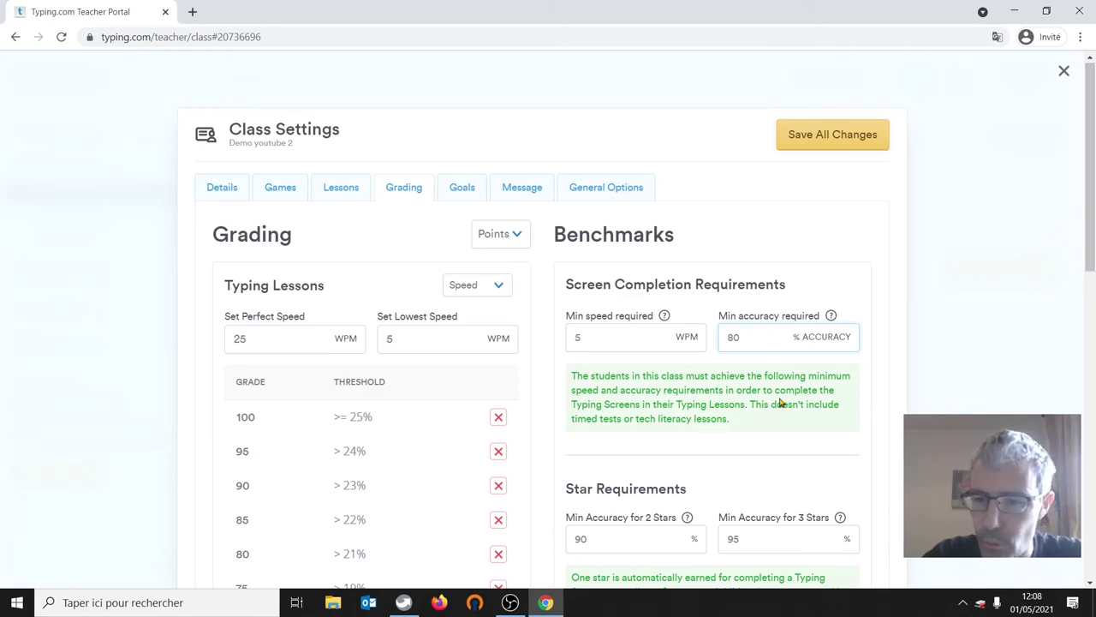
{"action": "left_click_drag", "start_coordinate": [1094, 243], "coordinate": [1094, 294]}
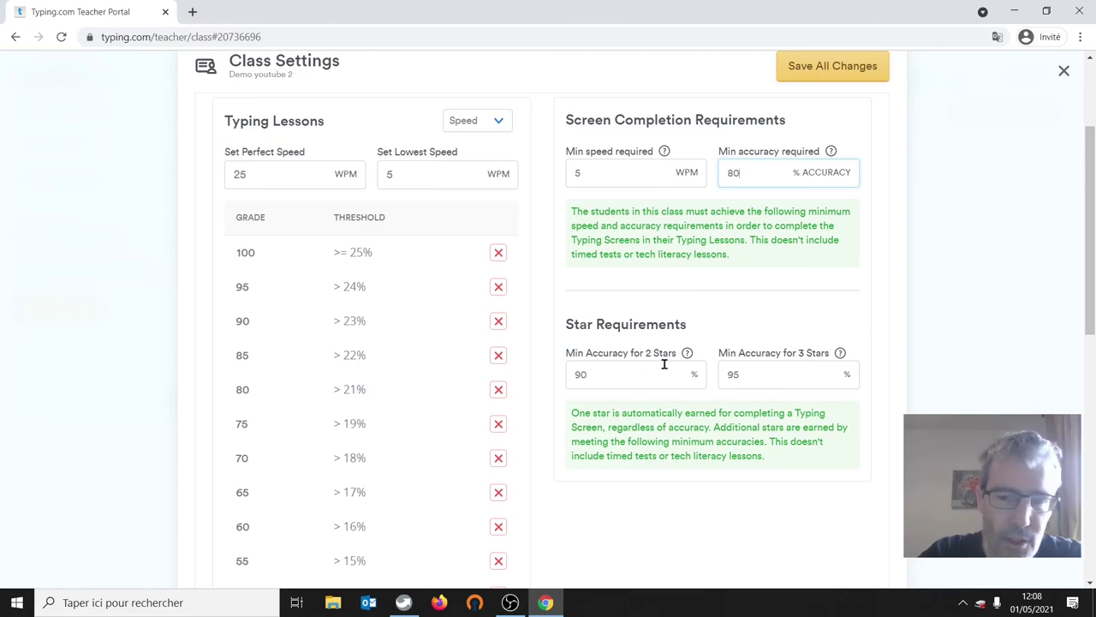
{"action": "left_click_drag", "start_coordinate": [1092, 310], "coordinate": [1092, 249]}
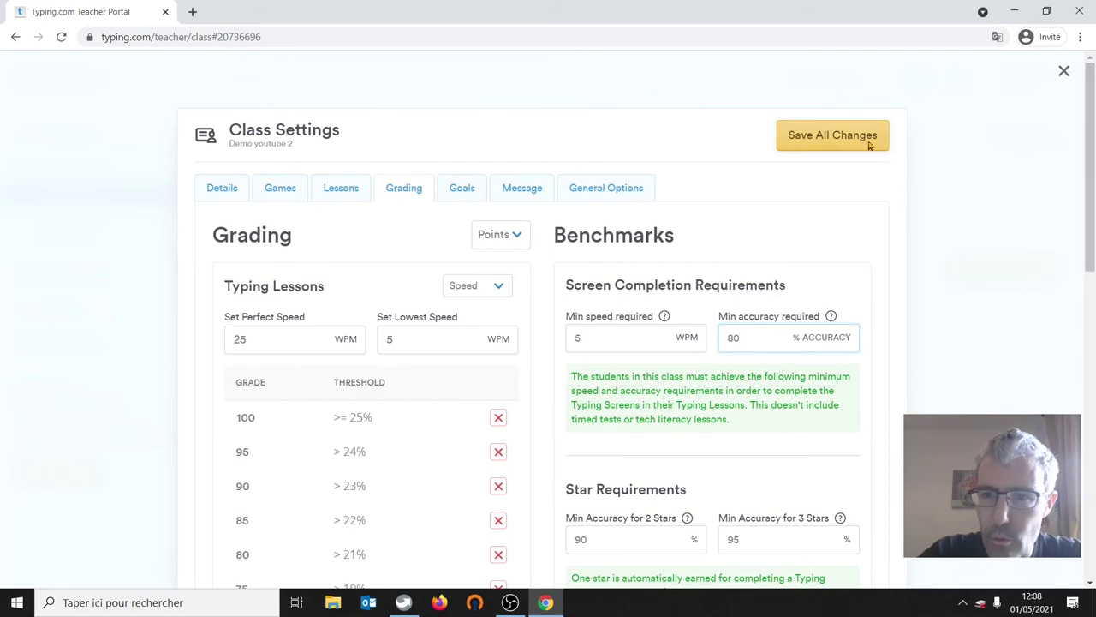
{"action": "left_click", "coordinate": [822, 135]}
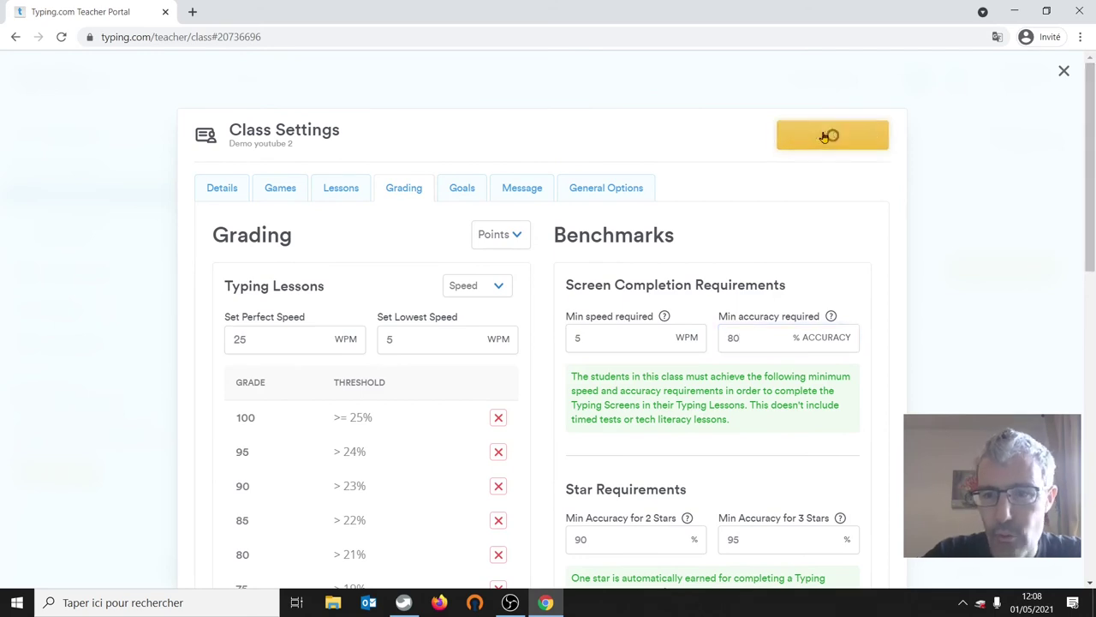
- Choose a 5-minute daily goal on the Goals tab and save it
{"action": "left_click", "coordinate": [463, 190]}
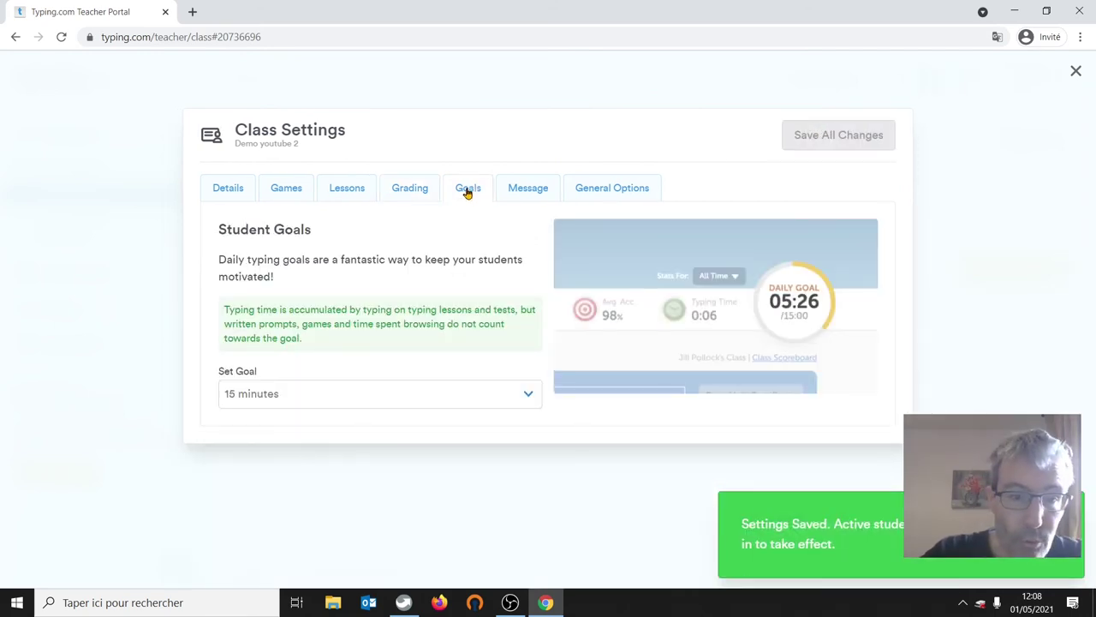
{"action": "left_click", "coordinate": [265, 395]}
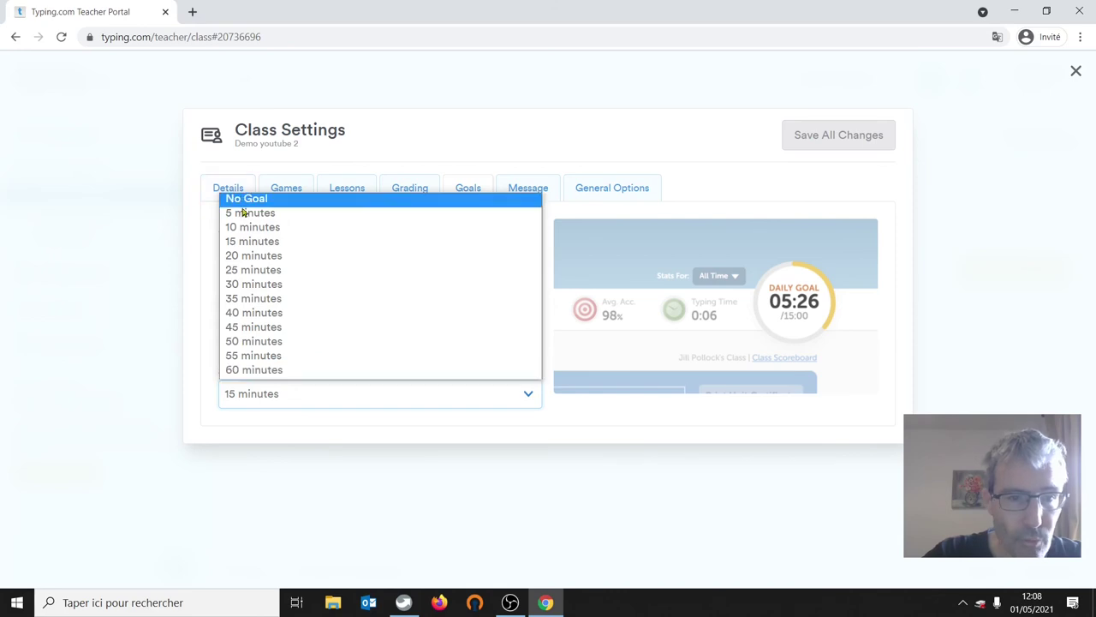
{"action": "left_click", "coordinate": [244, 214]}
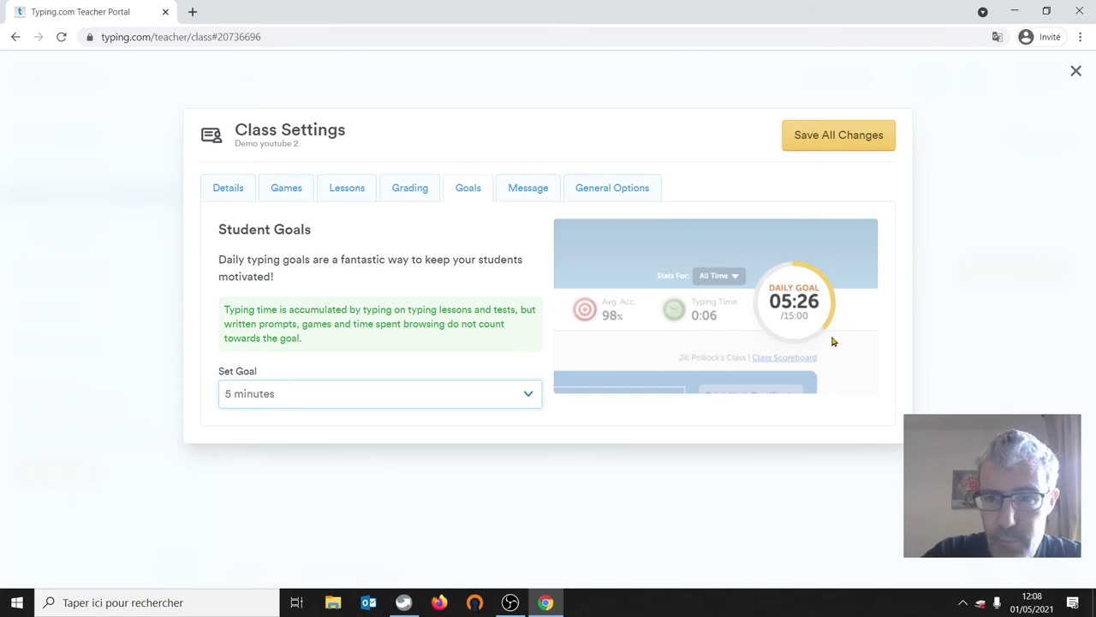
{"action": "left_click", "coordinate": [825, 137]}
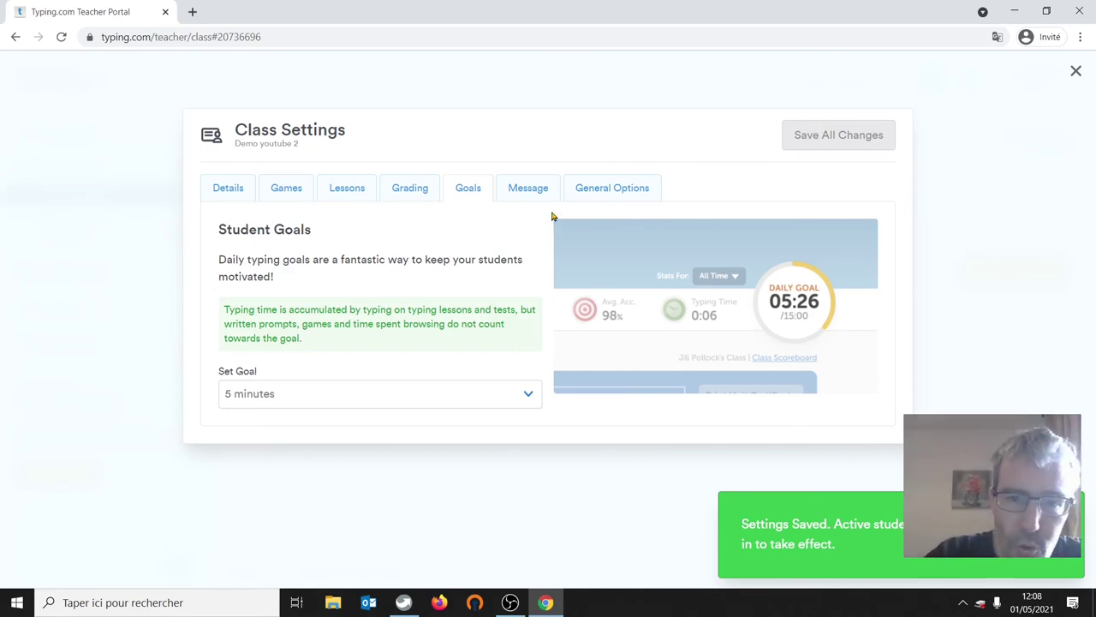
{"action": "left_click", "coordinate": [528, 191]}
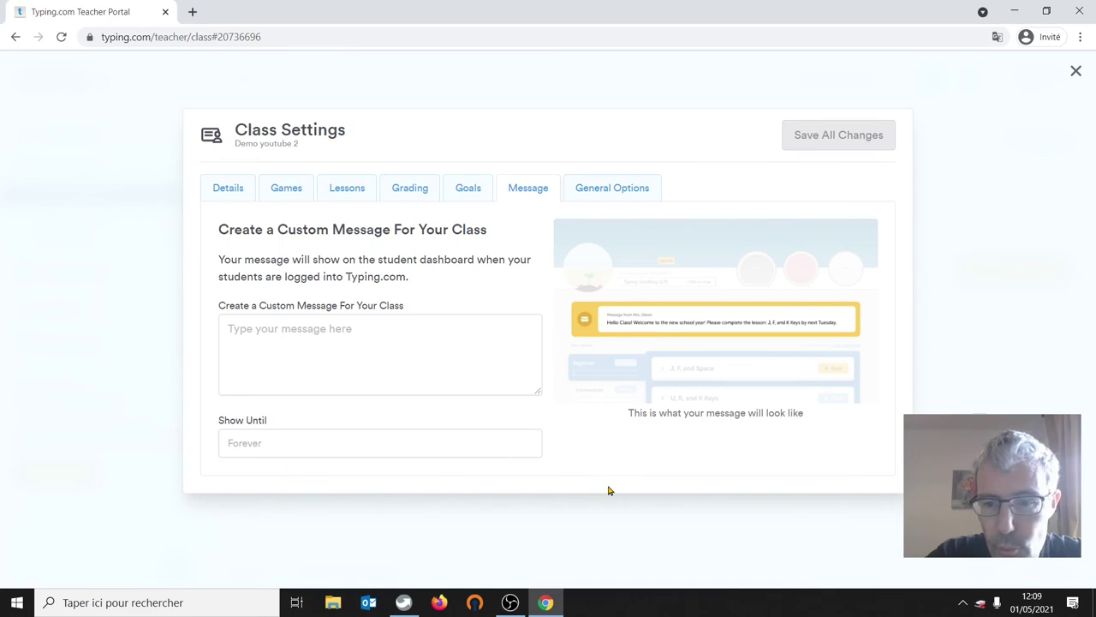
- In General Options, toggle lesson redo and non-sequential progression off and back on
{"action": "left_click", "coordinate": [602, 190]}
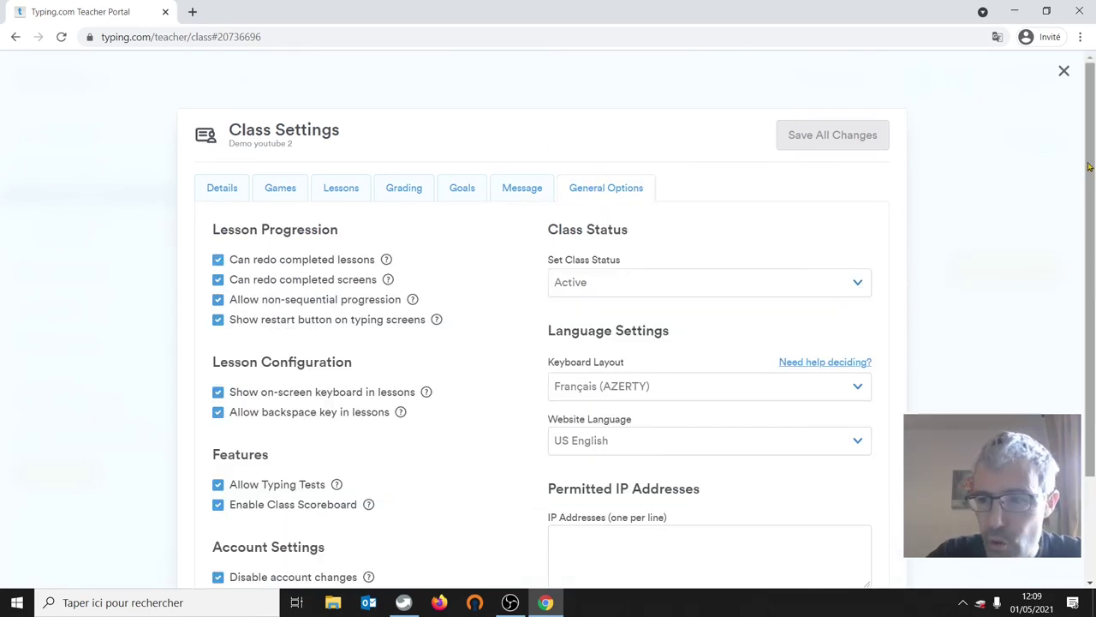
{"action": "left_click_drag", "start_coordinate": [1093, 169], "coordinate": [1094, 262]}
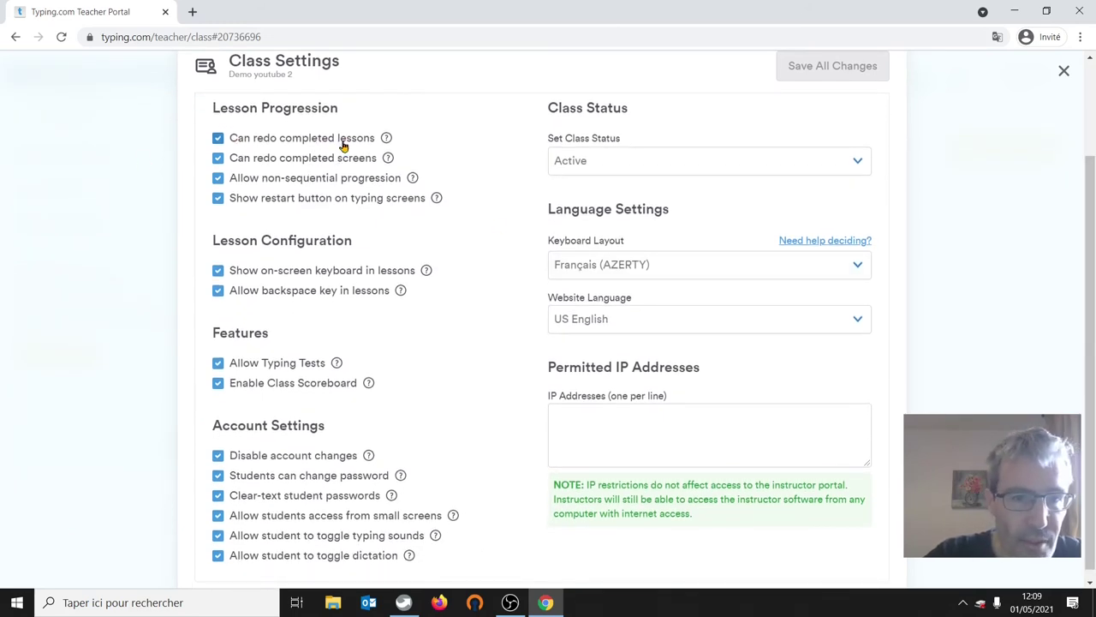
{"action": "left_click", "coordinate": [218, 138]}
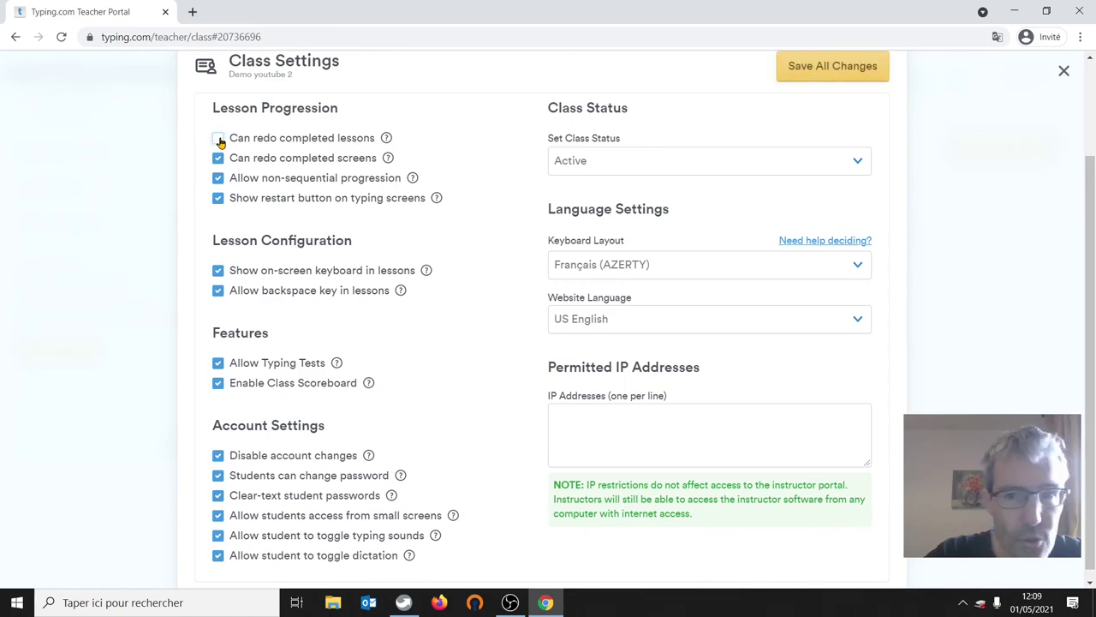
{"action": "left_click", "coordinate": [218, 139]}
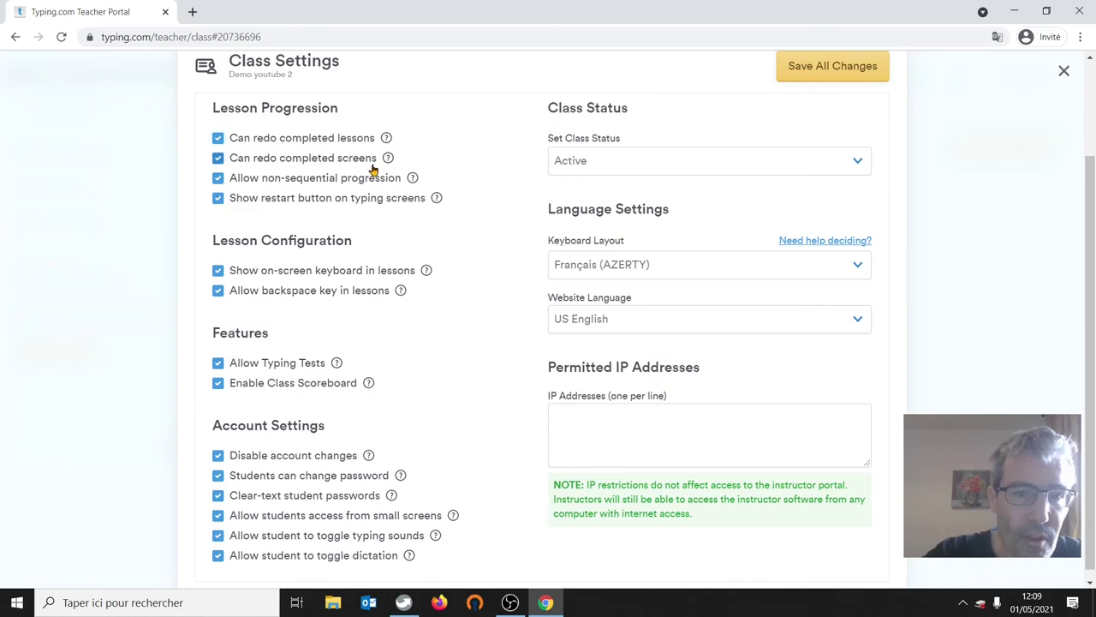
{"action": "mouse_move", "coordinate": [383, 166]}
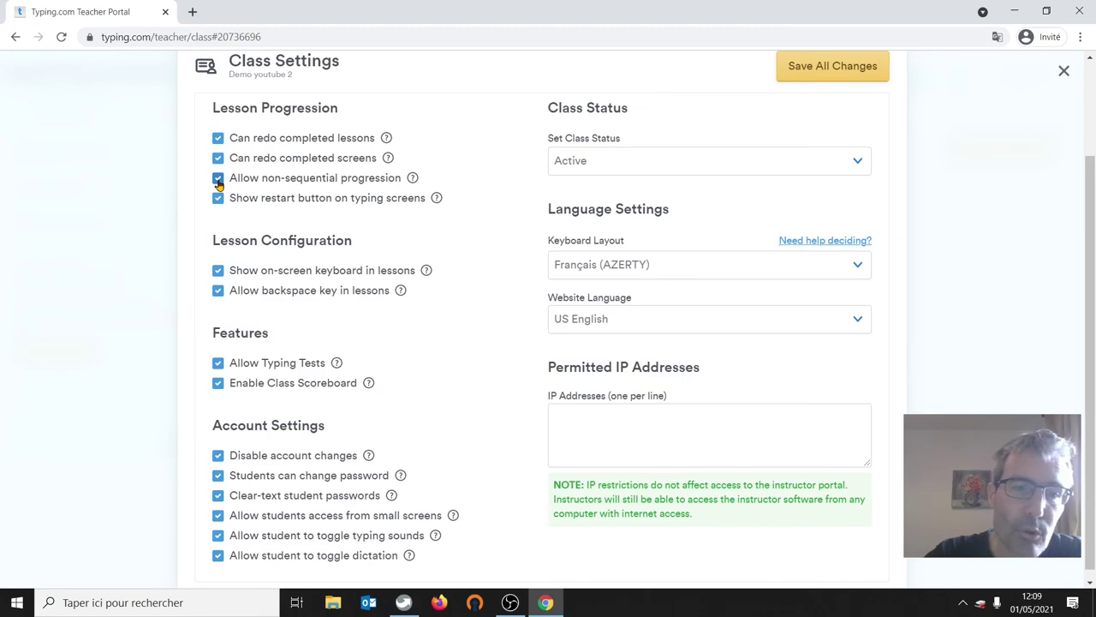
{"action": "left_click", "coordinate": [219, 181]}
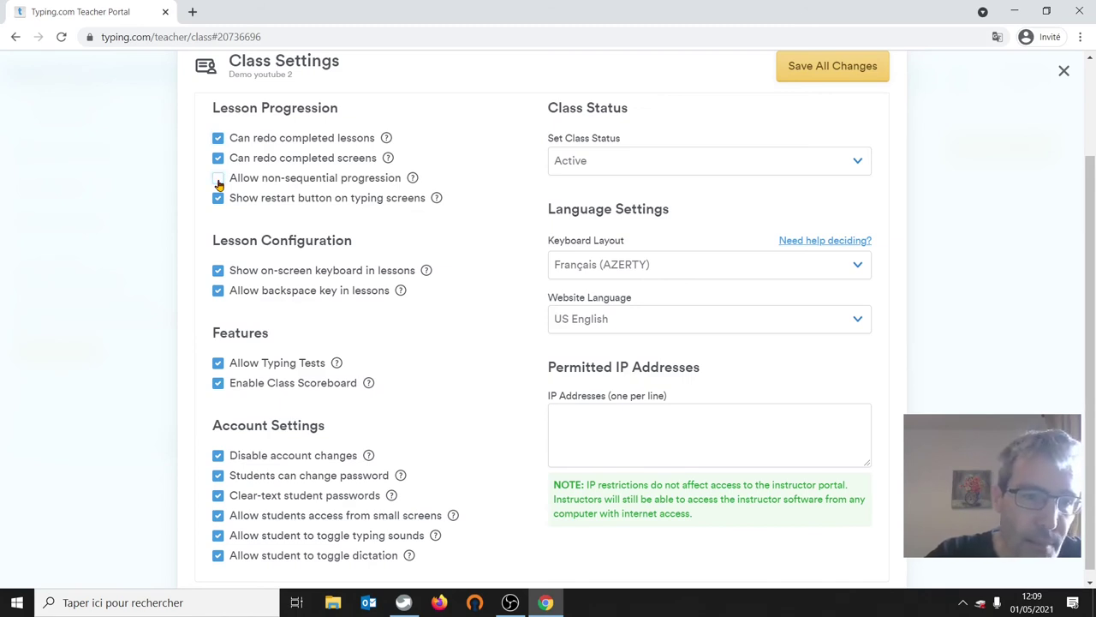
{"action": "left_click", "coordinate": [219, 182]}
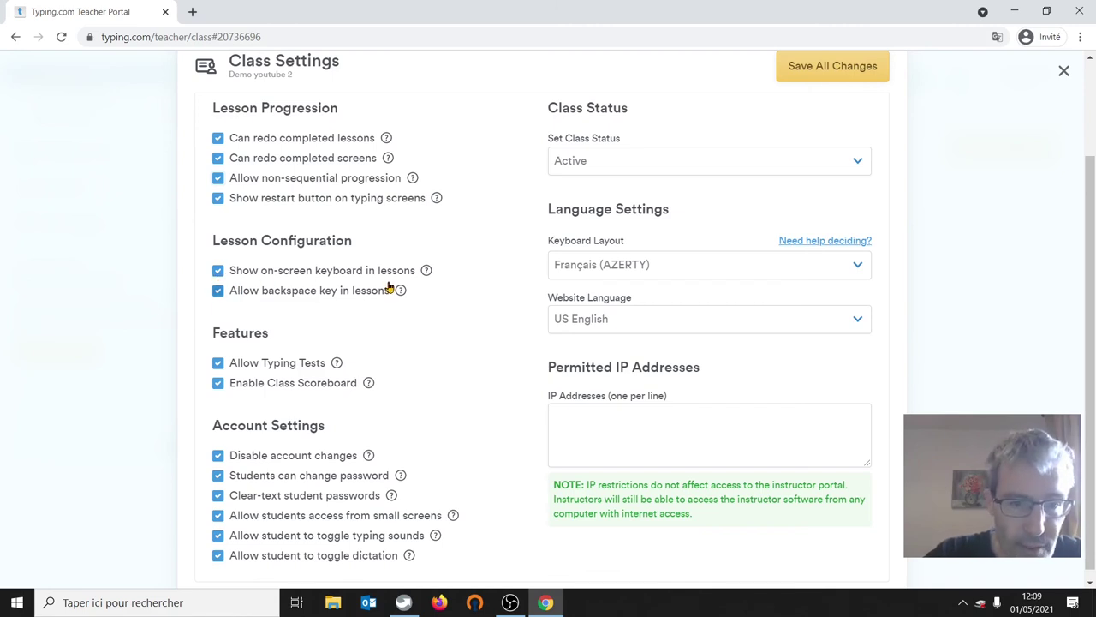
- Hide the on-screen keyboard, leaving backspace and the class scoreboard enabled
{"action": "left_click", "coordinate": [217, 271]}
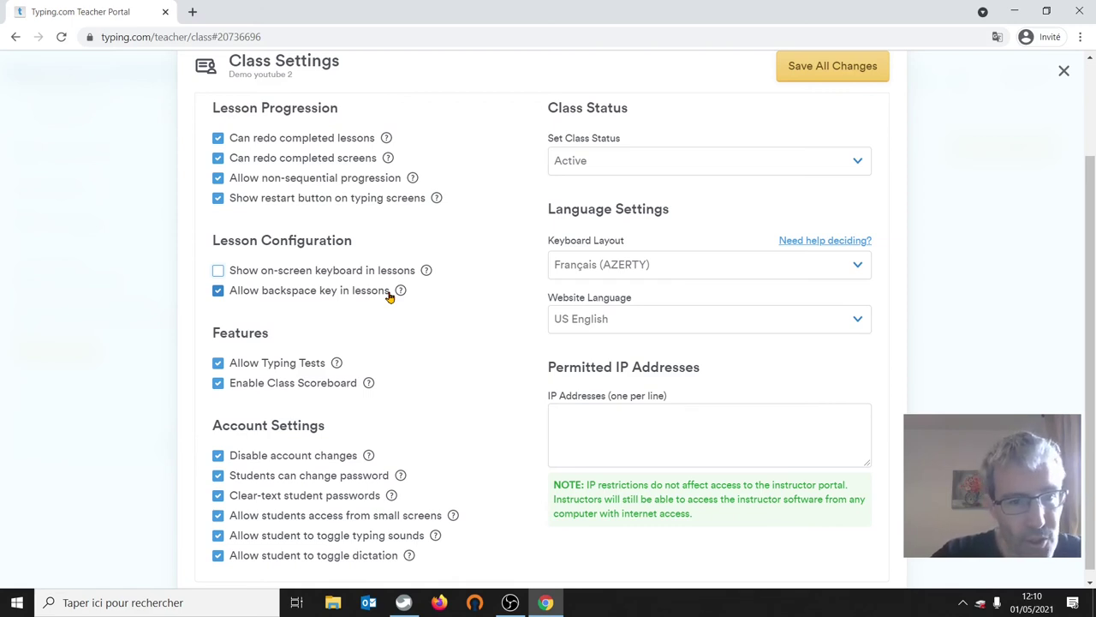
{"action": "left_click", "coordinate": [219, 292]}
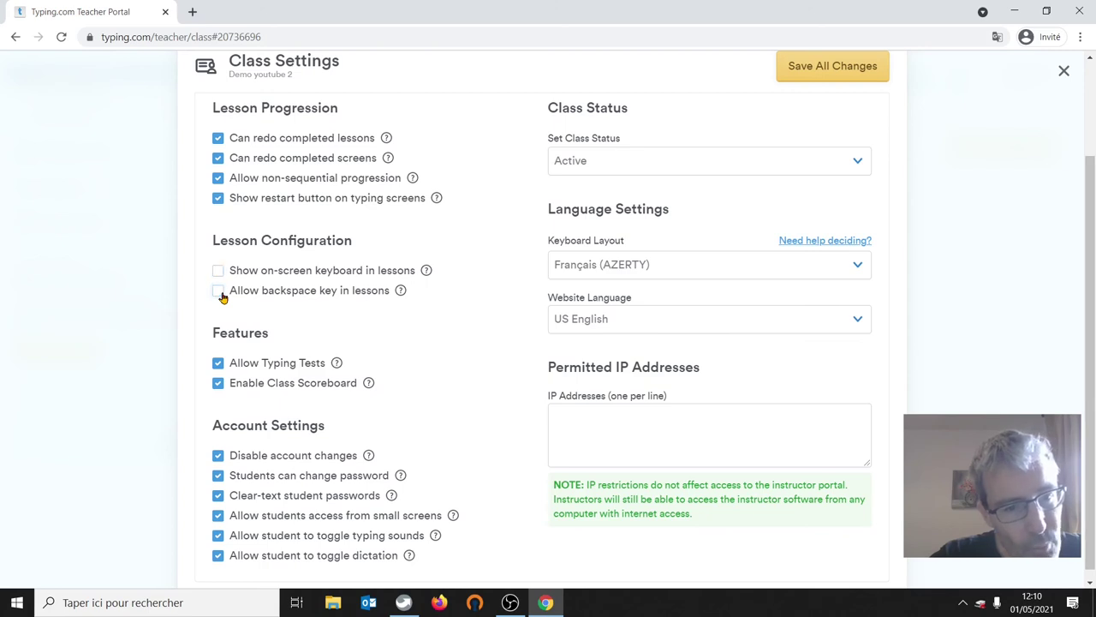
{"action": "left_click", "coordinate": [221, 293]}
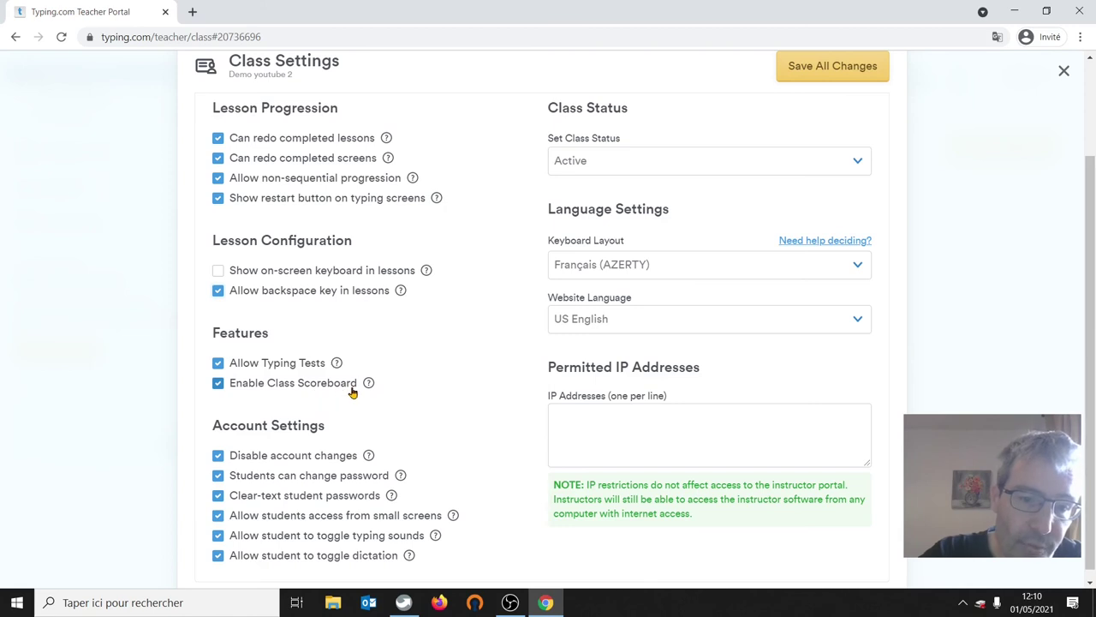
{"action": "left_click", "coordinate": [219, 385]}
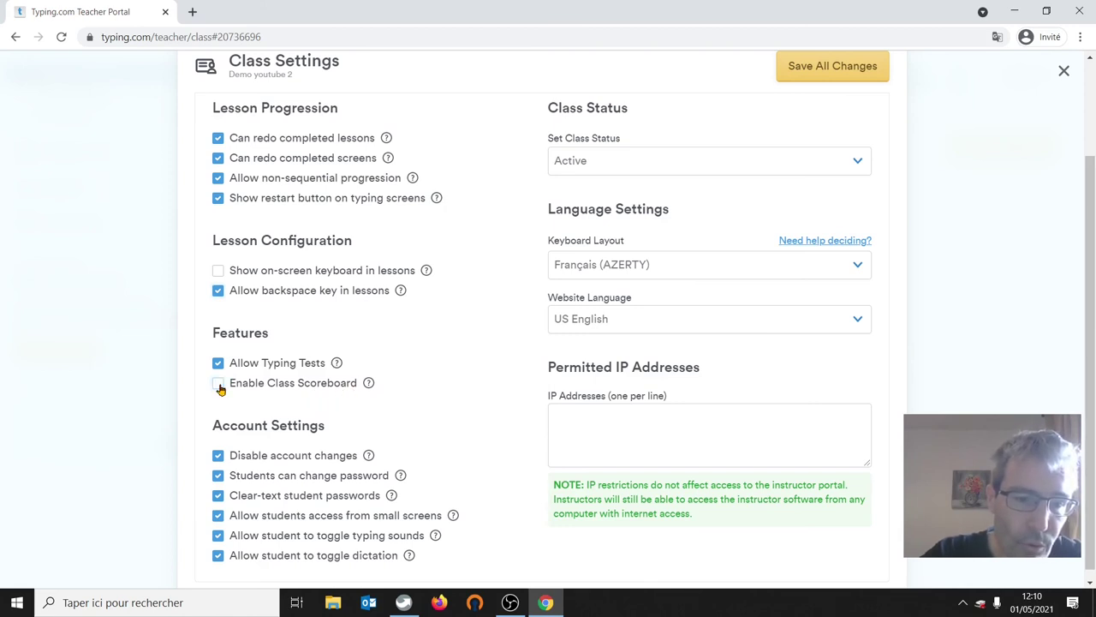
{"action": "left_click", "coordinate": [219, 386]}
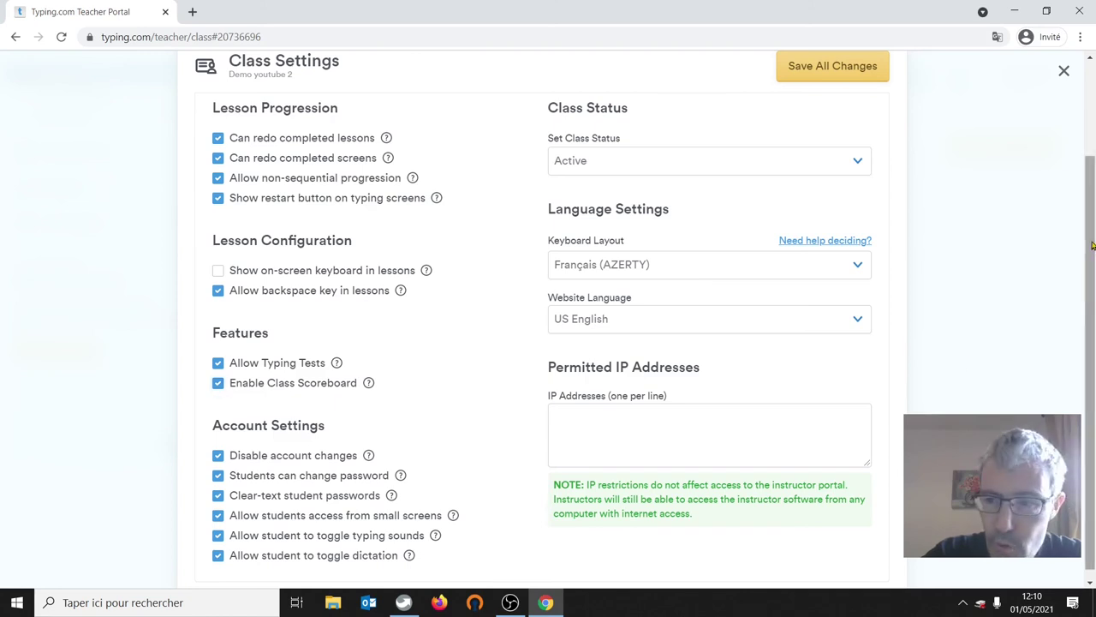
{"action": "left_click_drag", "start_coordinate": [1092, 246], "coordinate": [1093, 256]}
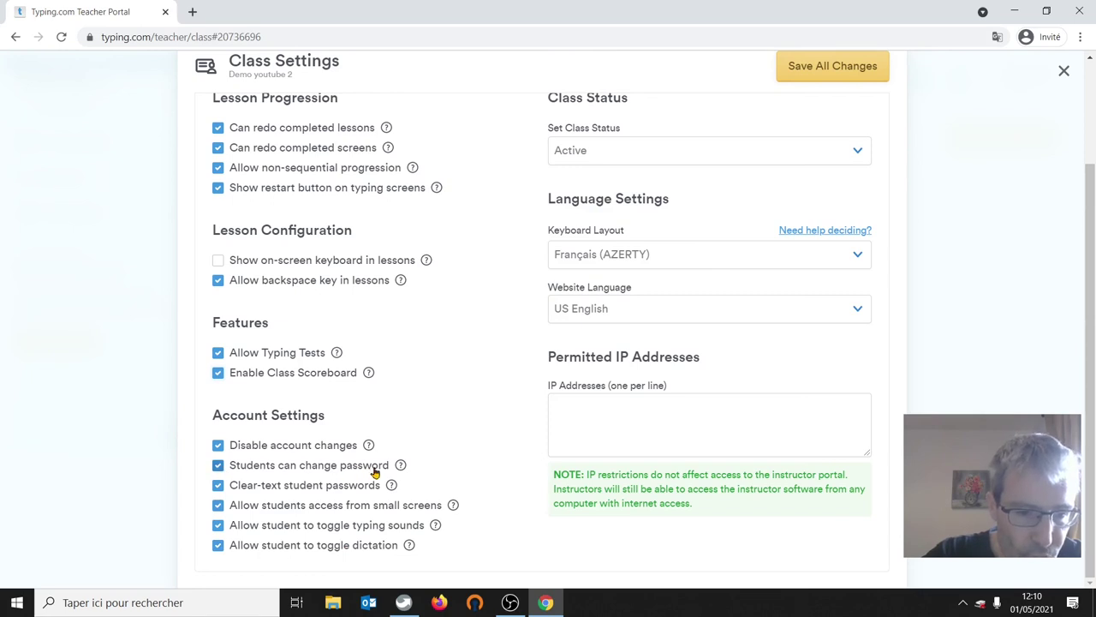
- Disable student password changes, small-screen access and dictation toggling
{"action": "left_click", "coordinate": [218, 465]}
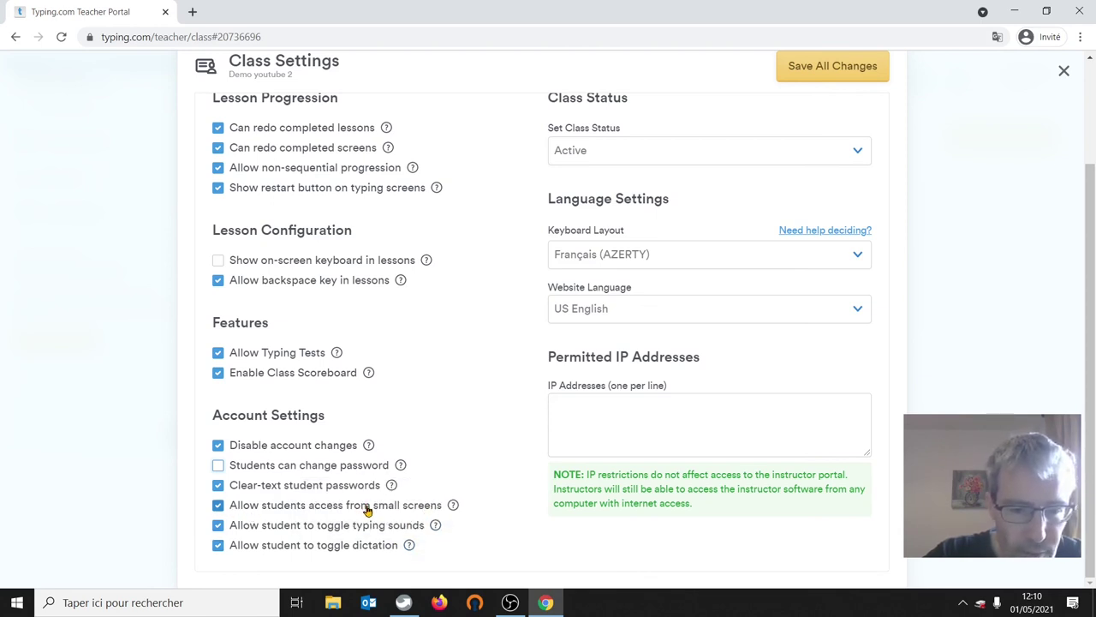
{"action": "left_click", "coordinate": [218, 509]}
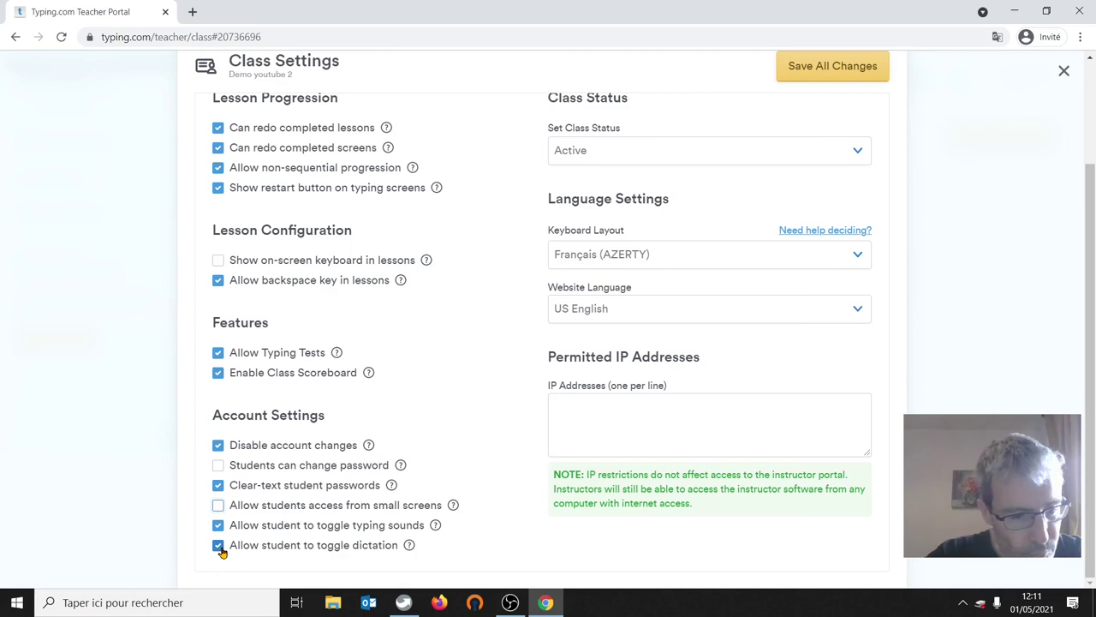
{"action": "left_click", "coordinate": [219, 548]}
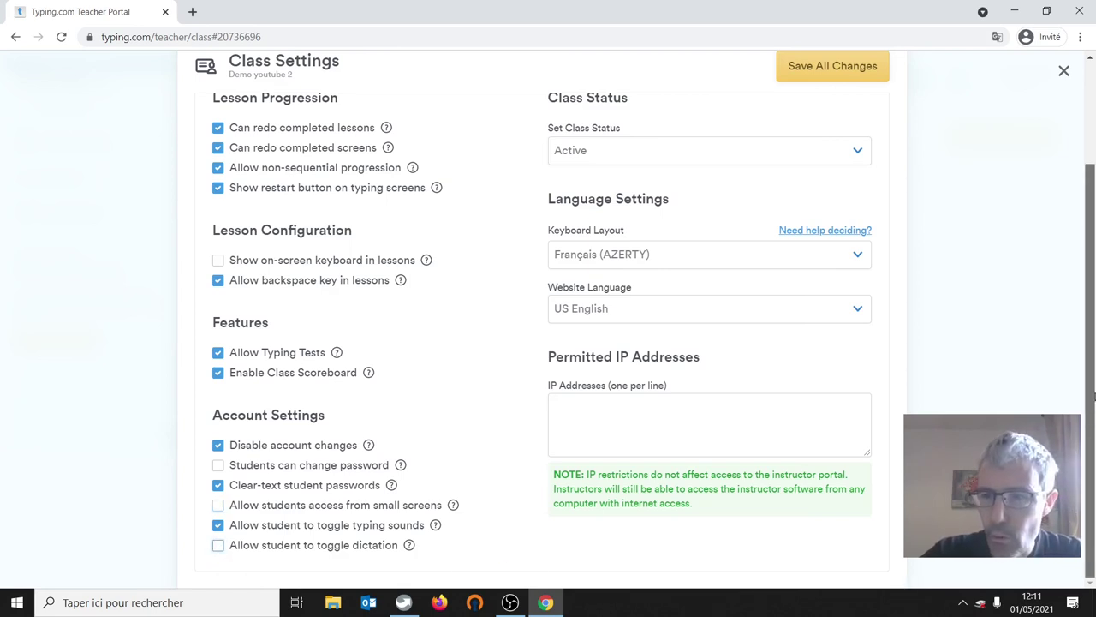
{"action": "left_click_drag", "start_coordinate": [1089, 445], "coordinate": [1089, 342]}
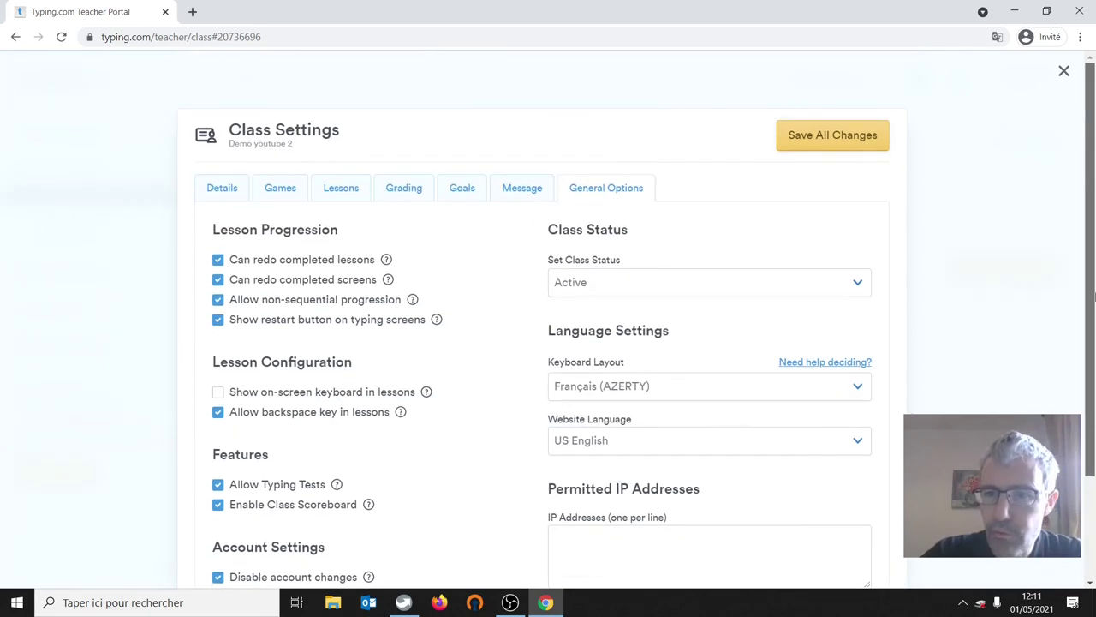
- Save all general option changes, then go back to the Goals tab with the 5-minute daily goal
{"action": "left_click", "coordinate": [820, 137]}
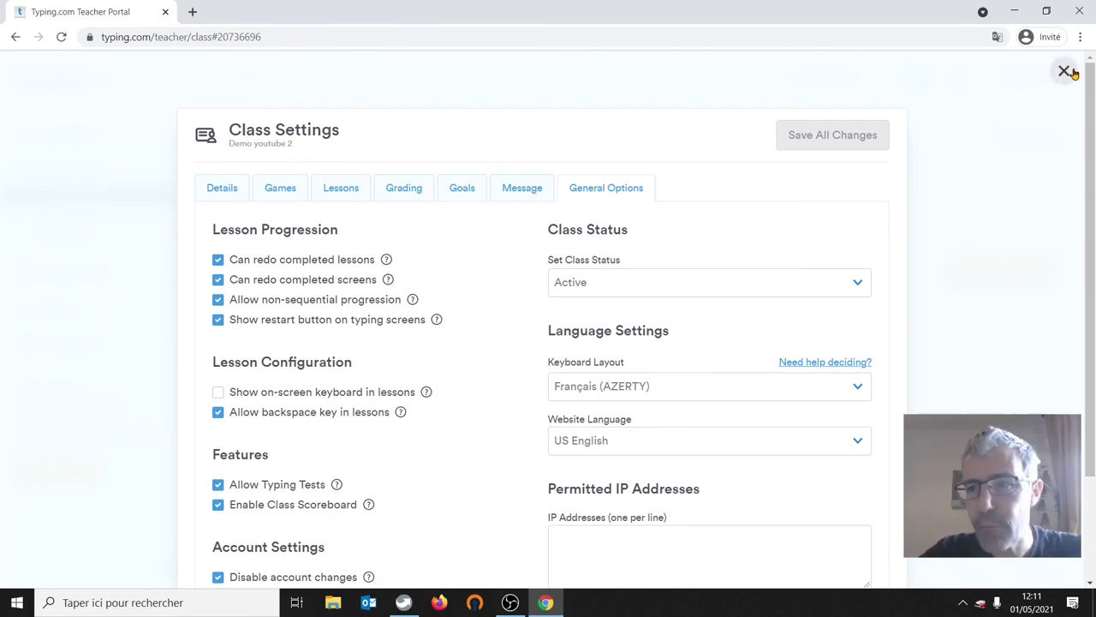
{"action": "scroll", "coordinate": [1094, 120], "scroll_direction": "down", "scroll_amount": 1}
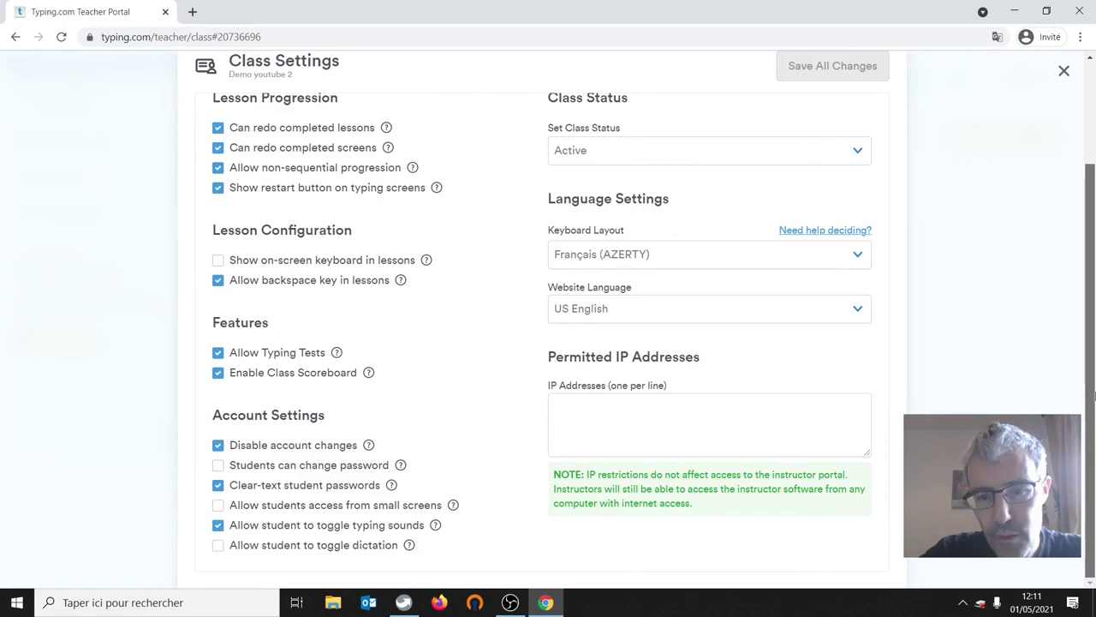
{"action": "scroll", "coordinate": [1094, 103], "scroll_direction": "up", "scroll_amount": 1}
{"action": "left_click", "coordinate": [457, 190]}
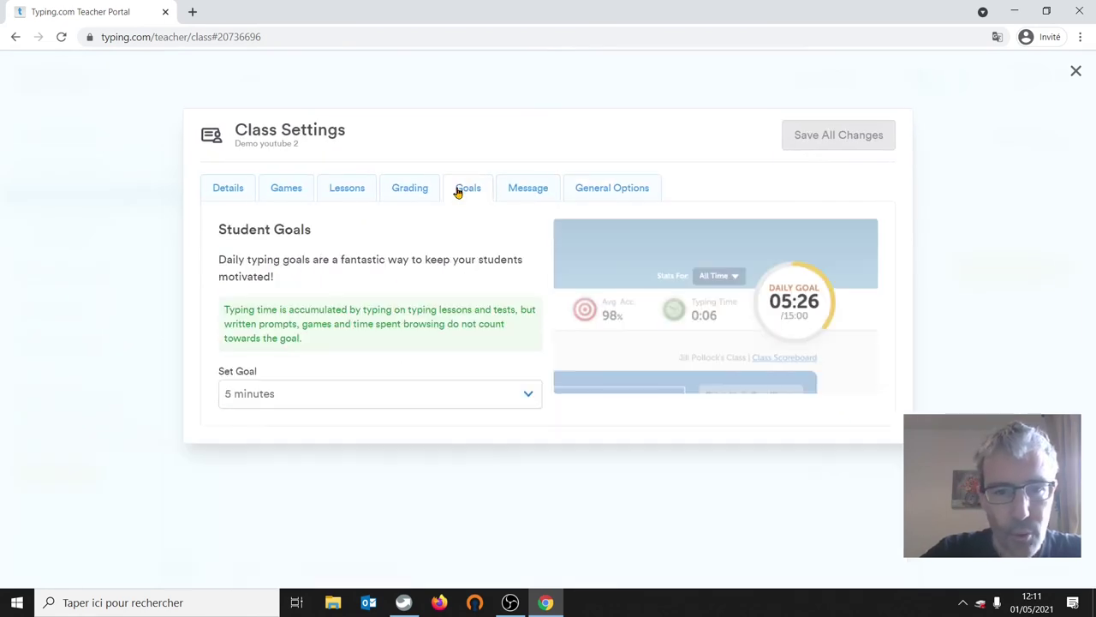